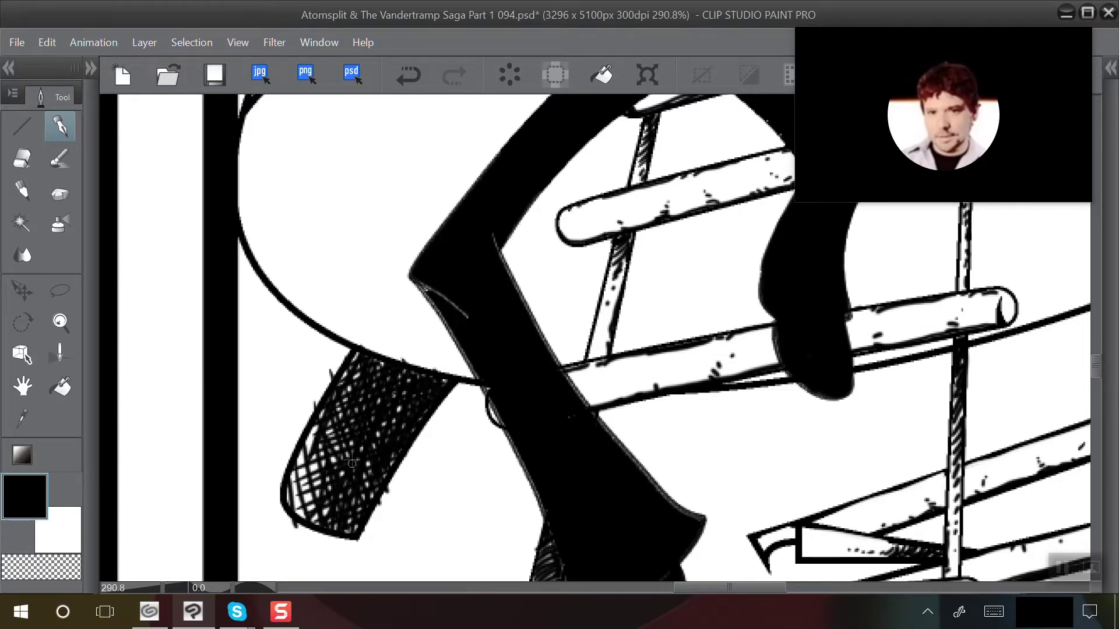
Darken the cross-hatched strut below the fuselage with denser black pen strokes and erase the stray hatch ends along its edges
mouse_move(301, 502)
mouse_down()
mouse_move(321, 462)
mouse_move(303, 512)
mouse_move(311, 478)
mouse_move(293, 509)
mouse_move(310, 463)
mouse_move(292, 501)
mouse_up()
mouse_move(314, 449)
mouse_down()
mouse_move(297, 492)
mouse_move(308, 434)
mouse_up()
mouse_move(315, 480)
mouse_down()
mouse_move(318, 423)
mouse_move(335, 475)
mouse_up()
drag(334, 429, 341, 452)
drag(360, 362, 350, 421)
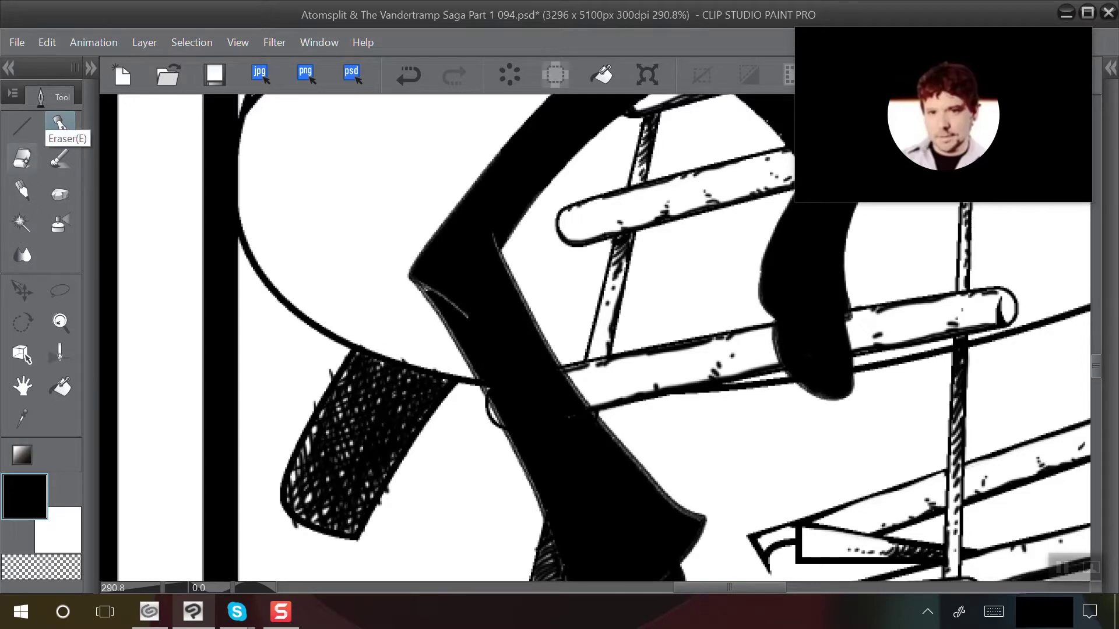
click(23, 158)
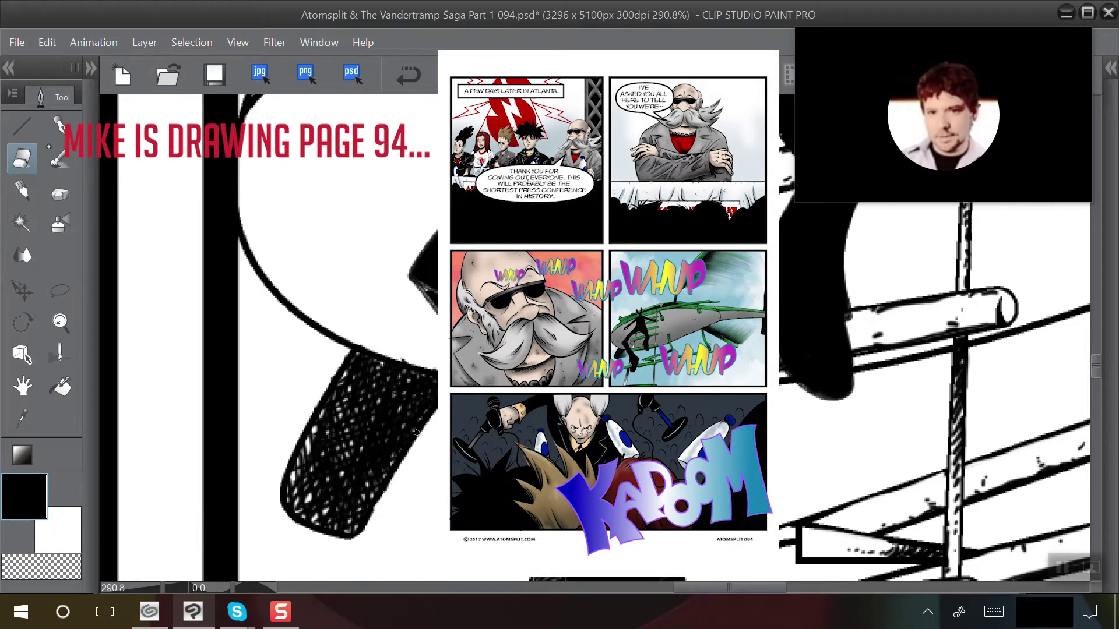
Fill the remaining white gaps around the silhouetted figure's bent knee and lower leg with solid black ink
click(59, 124)
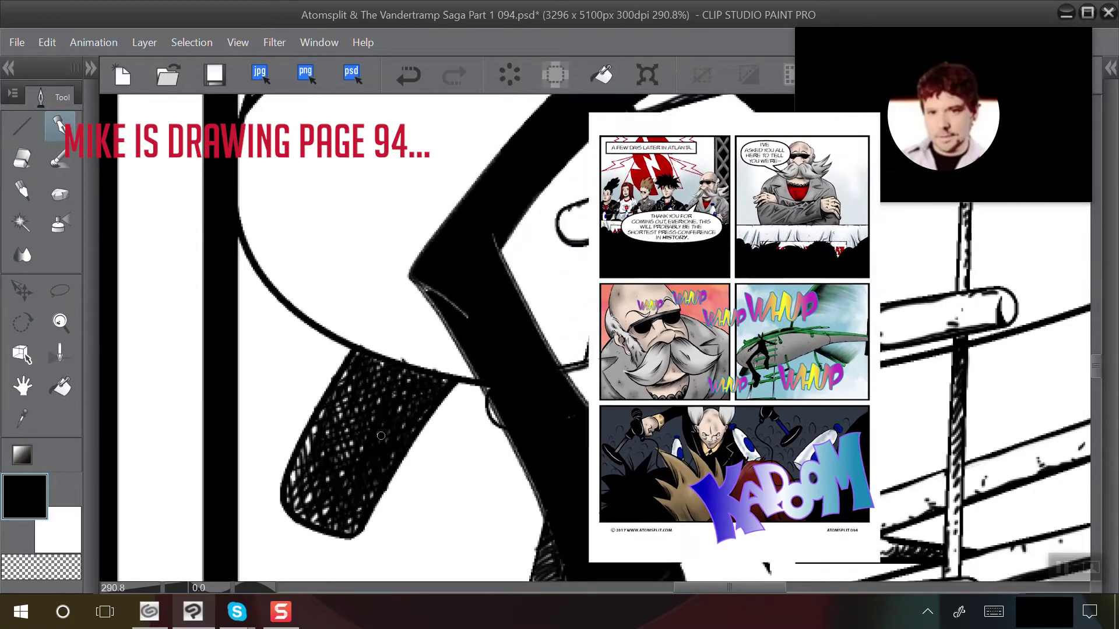
scroll(371, 474, down, 3)
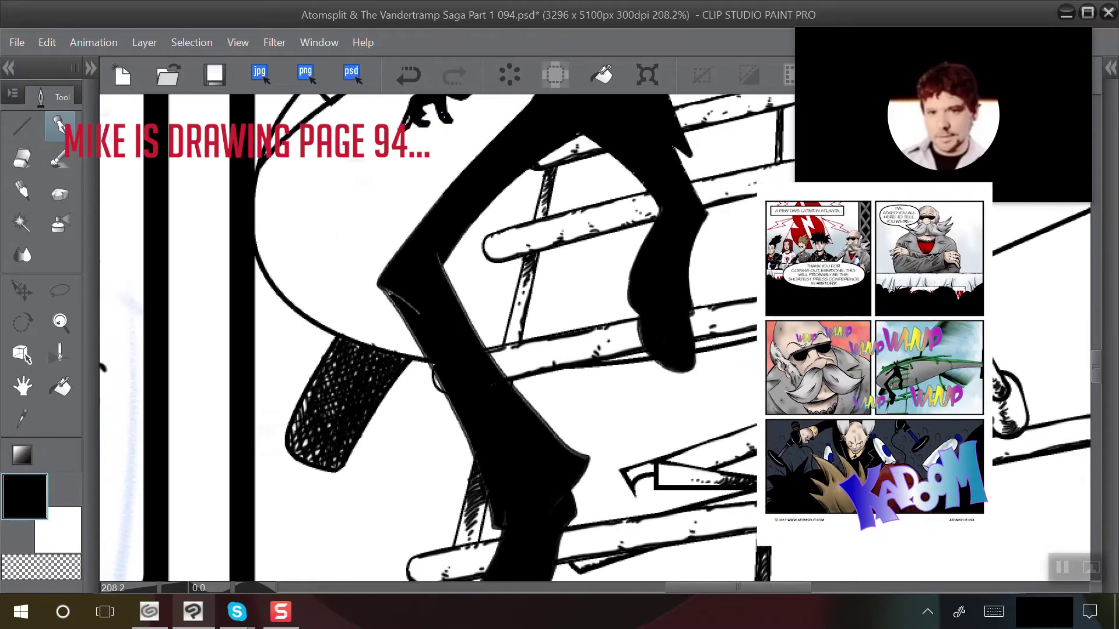
scroll(484, 337, up, 2)
scroll(483, 338, up, 1)
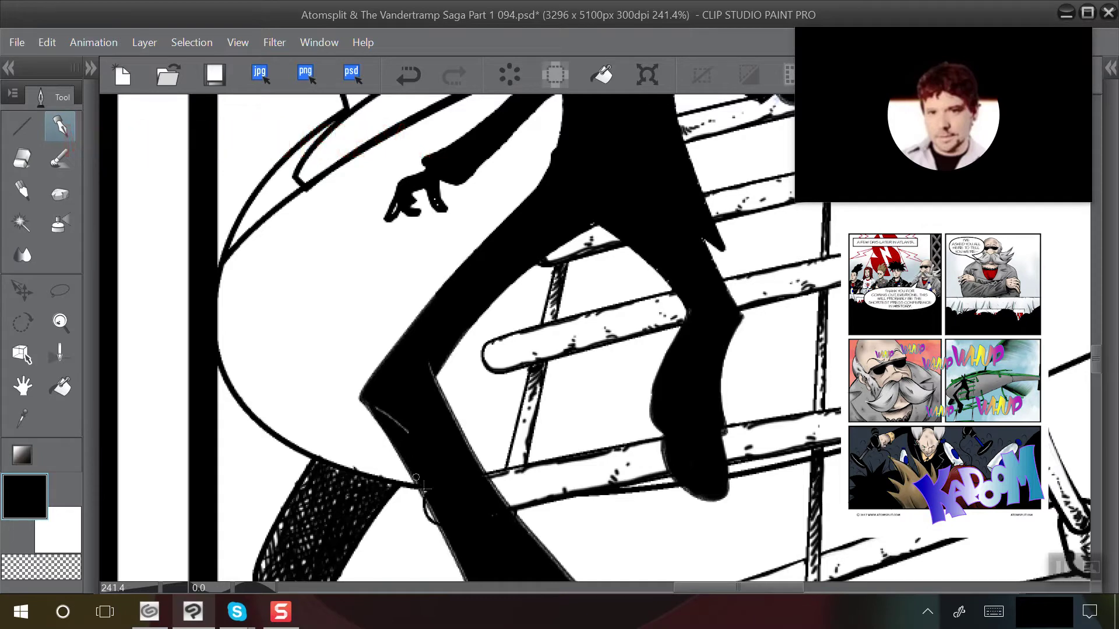
mouse_move(374, 405)
mouse_down()
mouse_move(412, 441)
mouse_move(371, 404)
mouse_up()
drag(428, 364, 437, 396)
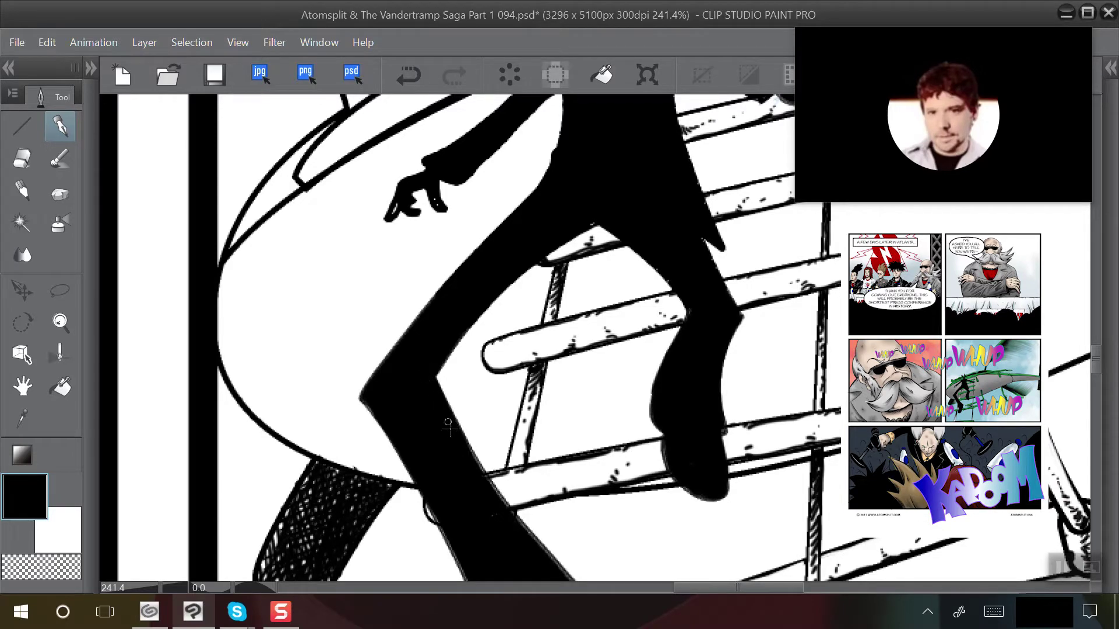
Roughen the rounded lower edge of the fuselage nose with short pen strokes and add a few tick marks on its surface
scroll(280, 331, down, 2)
drag(279, 331, 270, 304)
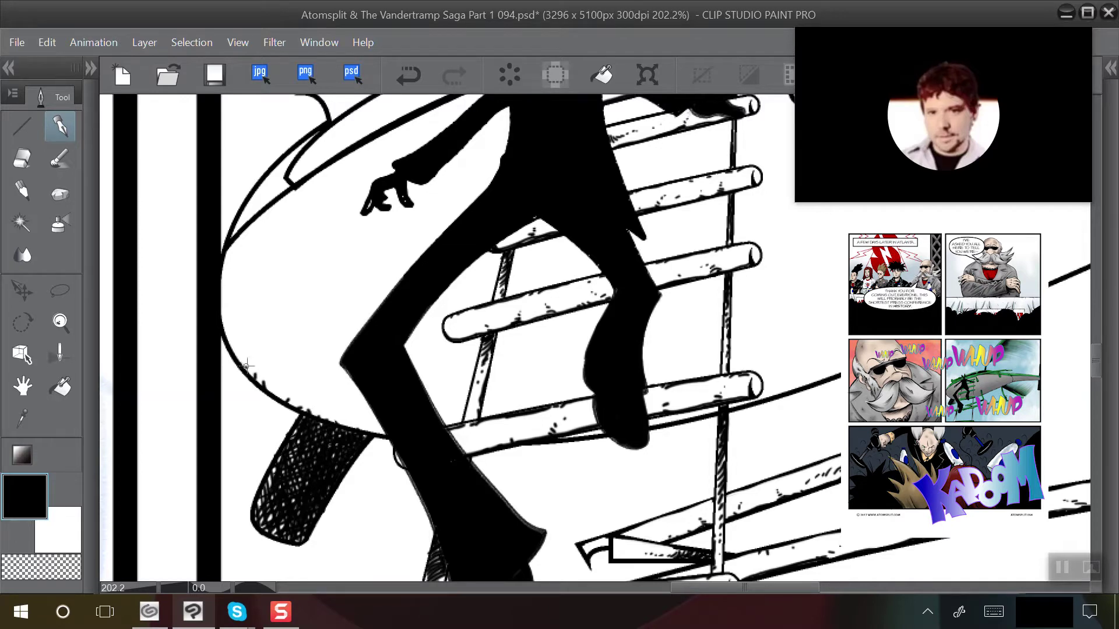
drag(247, 365, 242, 360)
drag(388, 436, 365, 431)
drag(283, 398, 268, 391)
drag(238, 357, 227, 333)
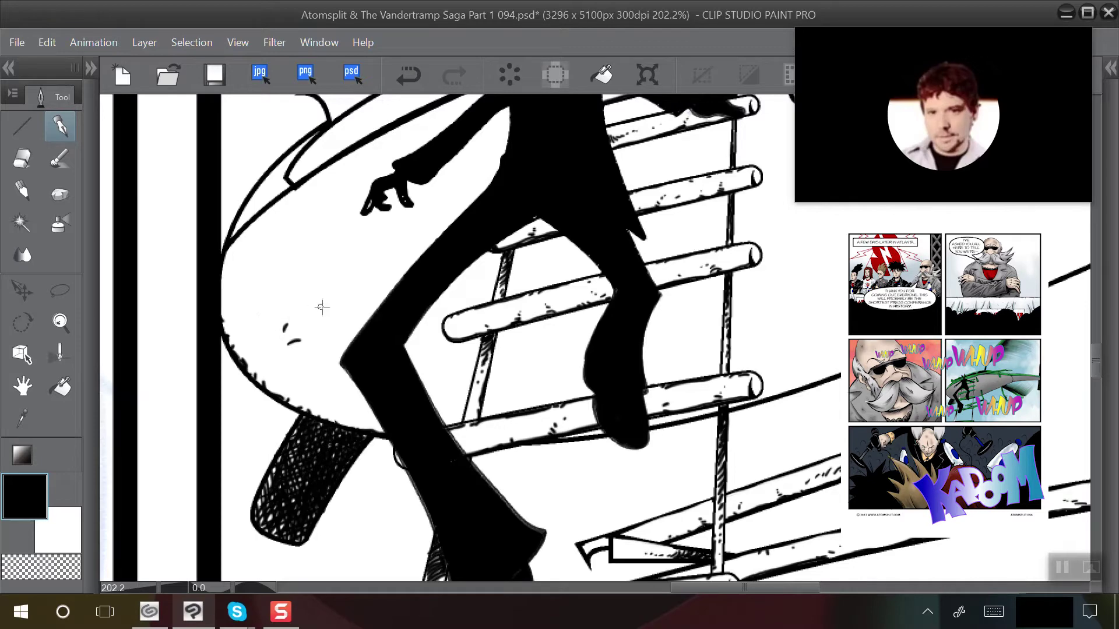
drag(332, 294, 319, 286)
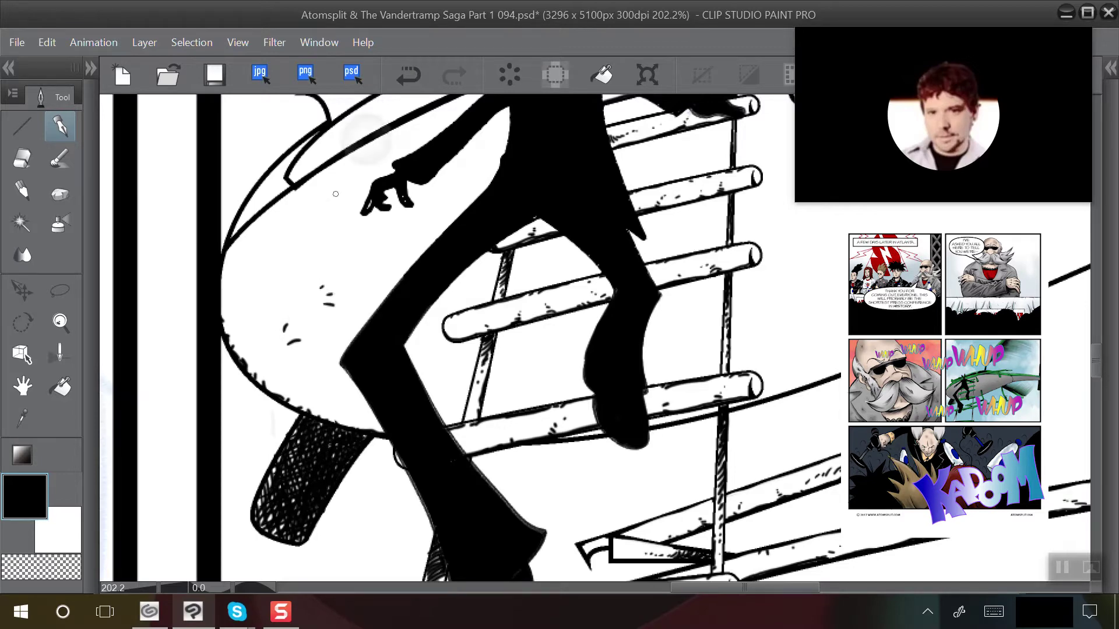
Erase along the underside of the silhouetted figure's arm nearest the nose to give the sleeve a clean, straight edge
scroll(368, 139, up, 3)
drag(368, 139, 271, 295)
mouse_move(282, 346)
mouse_down()
mouse_move(286, 339)
mouse_move(283, 348)
mouse_up()
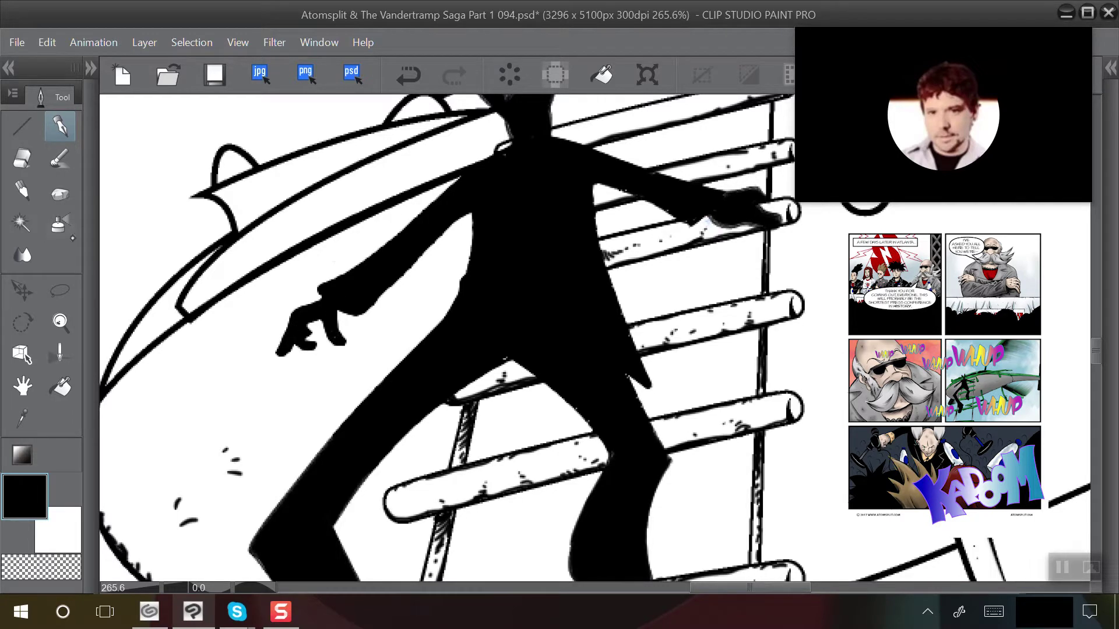
click(21, 157)
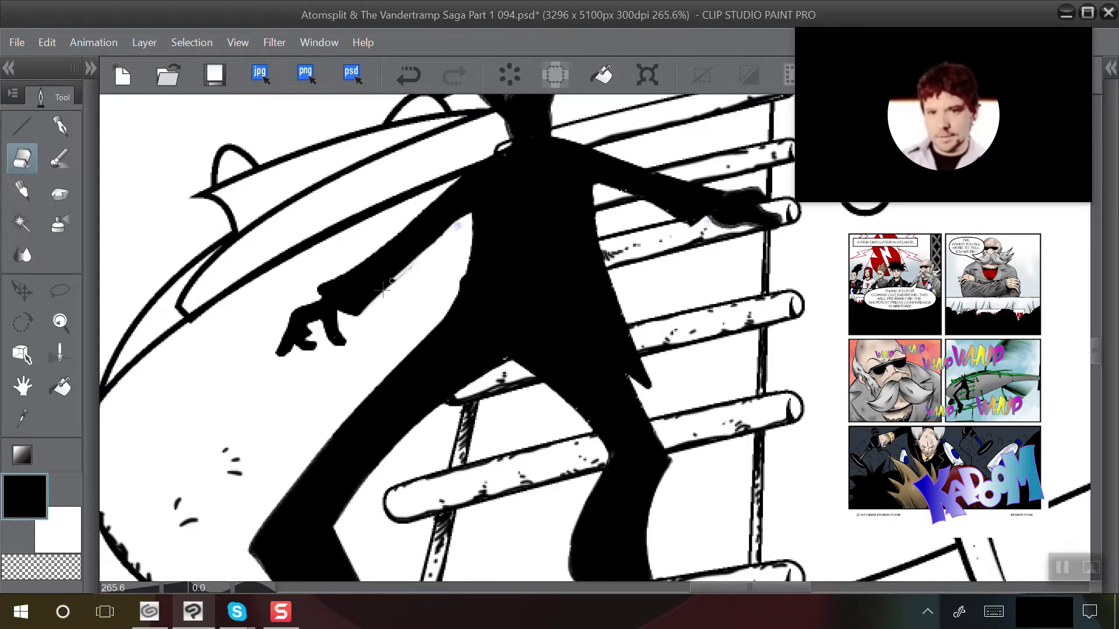
drag(396, 278, 353, 317)
drag(424, 254, 357, 317)
drag(397, 277, 368, 306)
drag(419, 257, 400, 282)
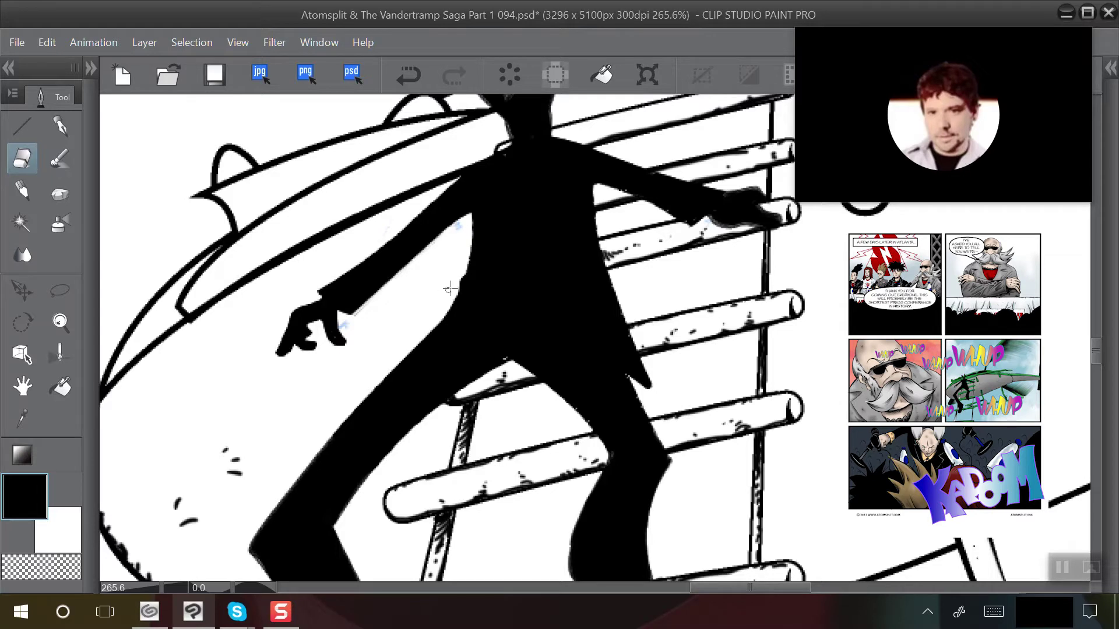
Erase a sliver along the figure's torso beneath that arm and redraw the body's edge in solid black
drag(449, 302, 472, 229)
drag(459, 293, 470, 243)
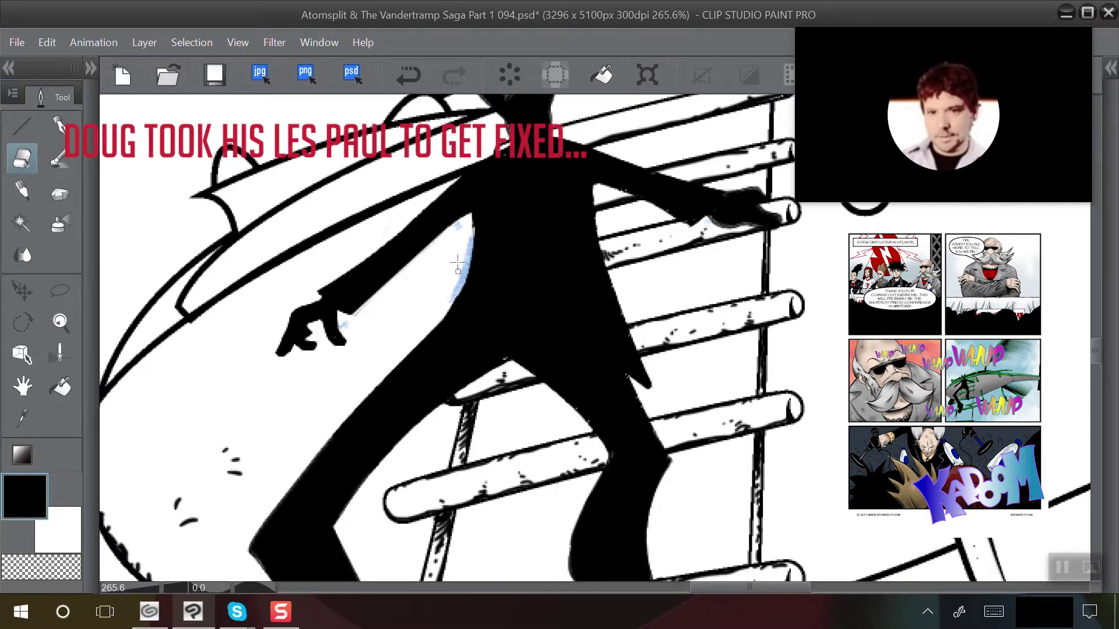
click(60, 124)
drag(452, 306, 472, 204)
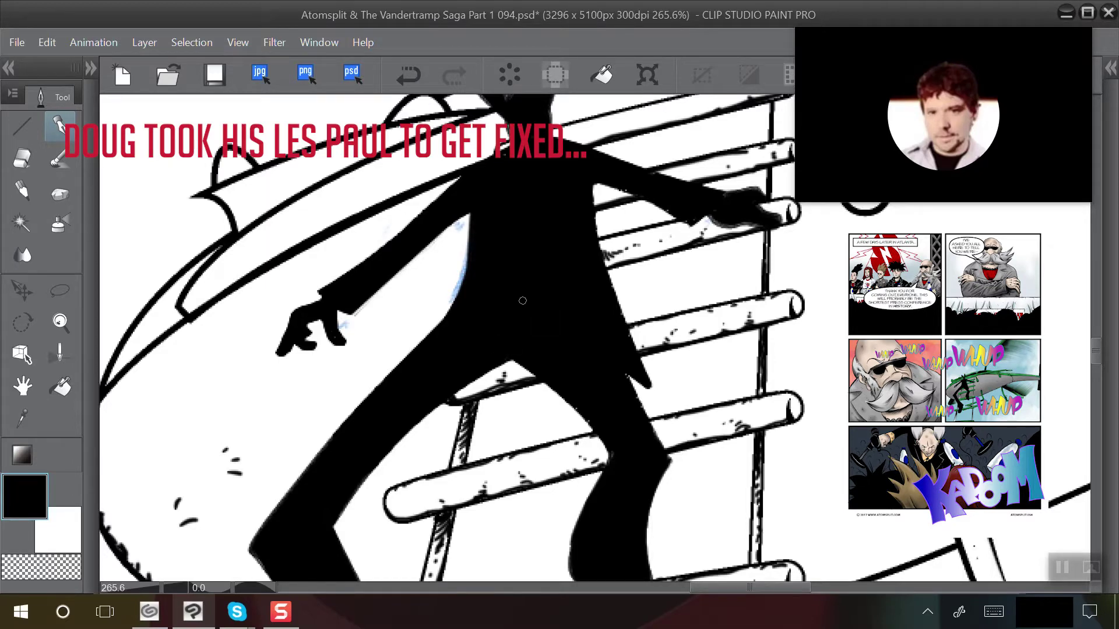
Ink short rough strokes along the fuselage's upper contour line behind the figure's arm
scroll(168, 336, down, 2)
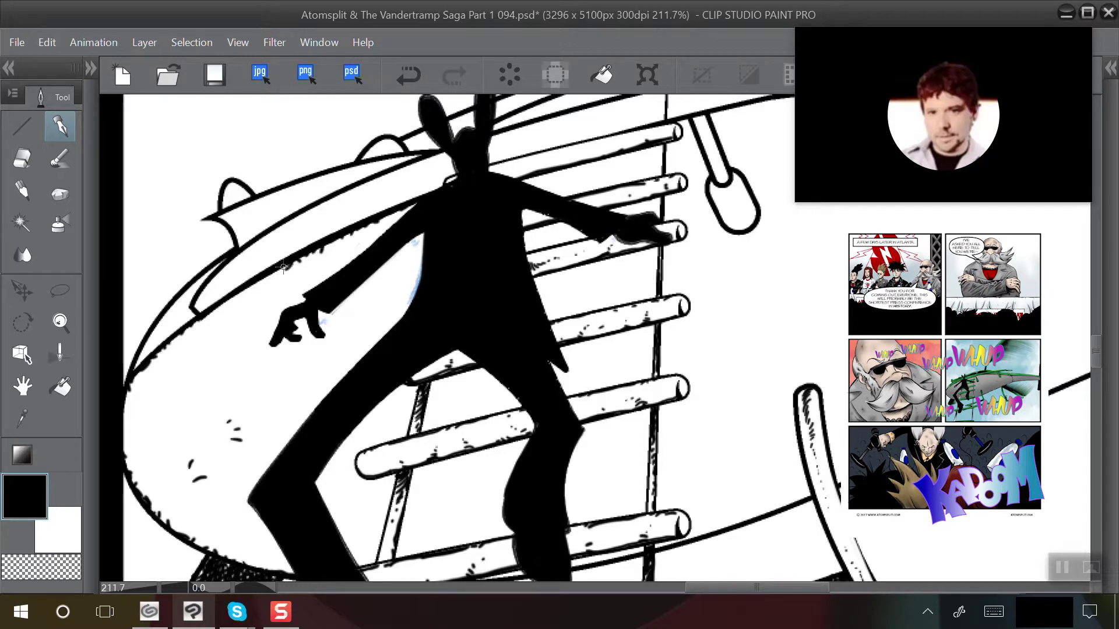
mouse_move(283, 267)
mouse_down()
mouse_move(215, 310)
mouse_move(234, 295)
mouse_up()
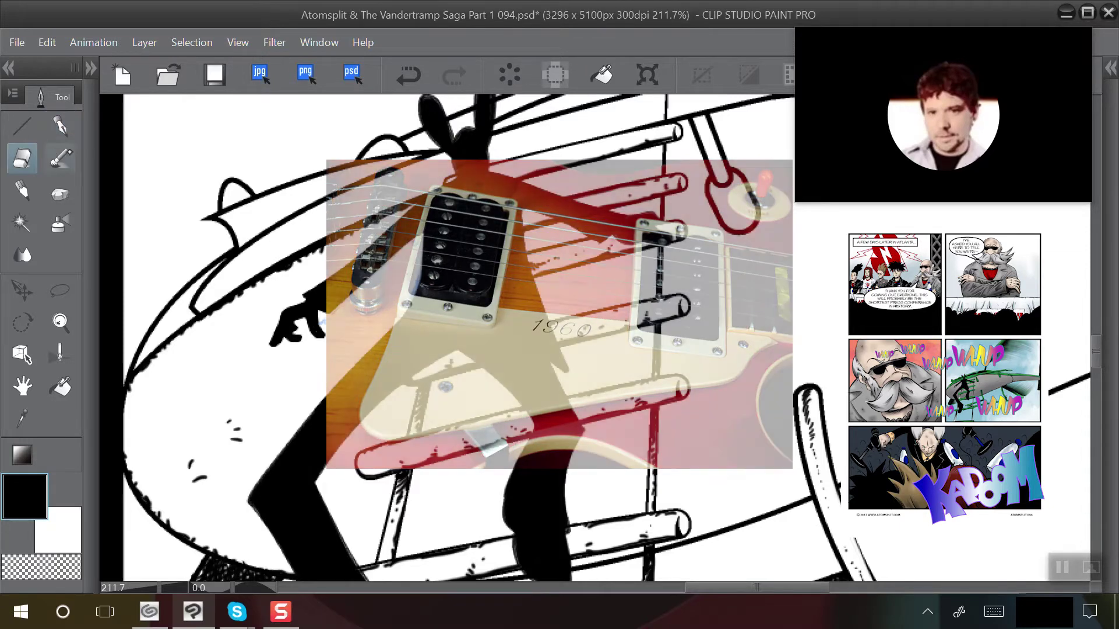
Refine the silhouette of the figure's clawed hand by erasing along its outer edge and fingers
click(22, 157)
scroll(280, 184, up, 1)
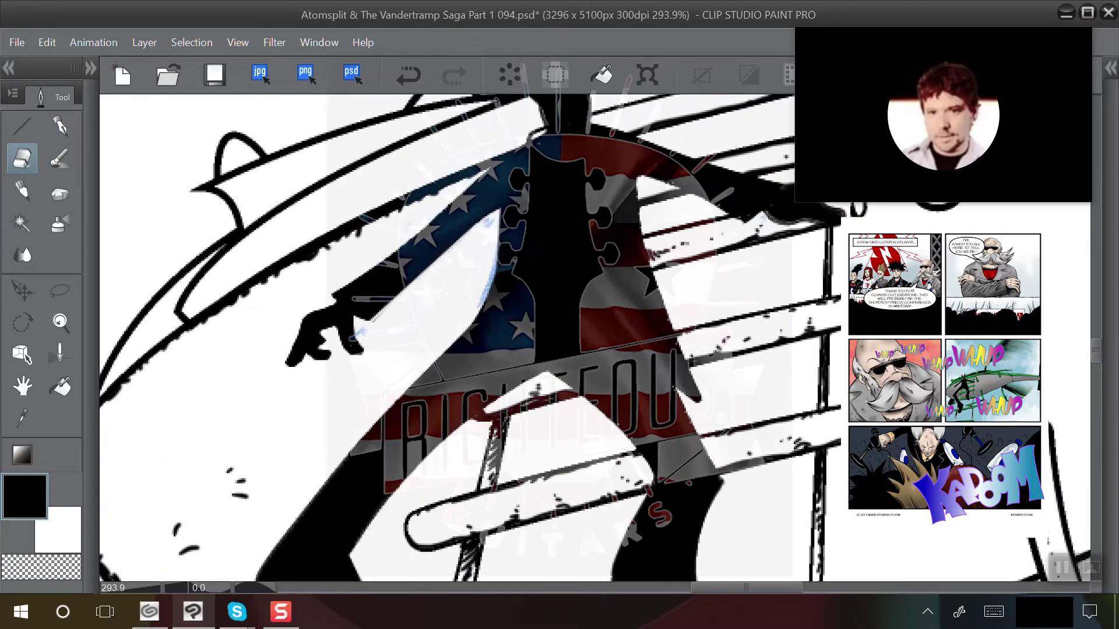
mouse_move(283, 359)
mouse_down()
mouse_move(296, 315)
mouse_move(292, 354)
mouse_up()
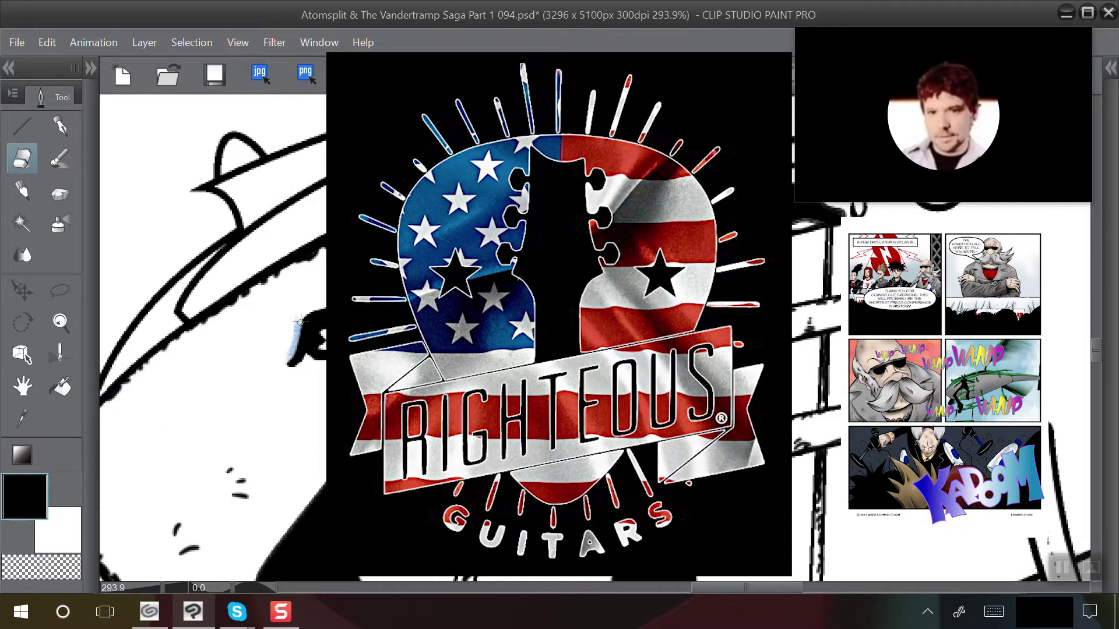
scroll(314, 175, down, 1)
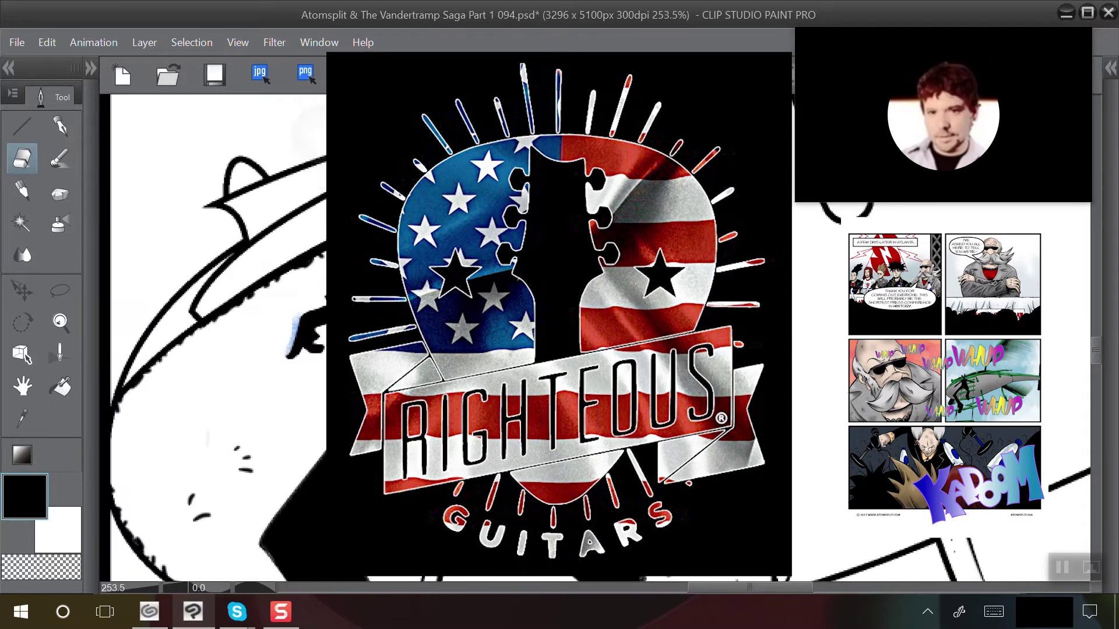
scroll(315, 175, up, 2)
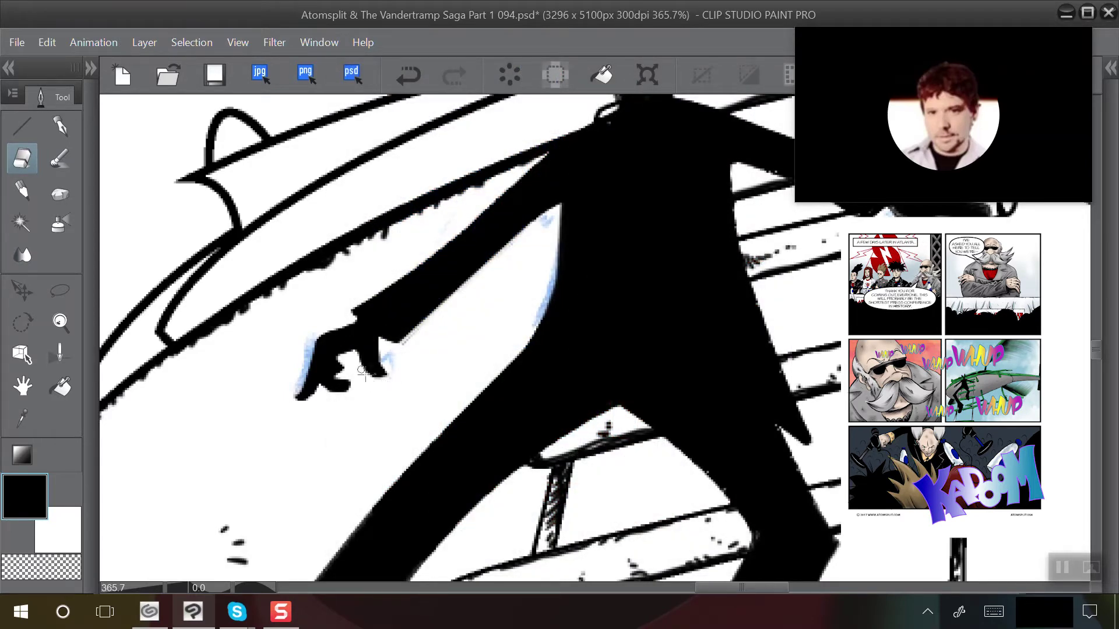
scroll(362, 320, down, 1)
scroll(362, 320, down, 2)
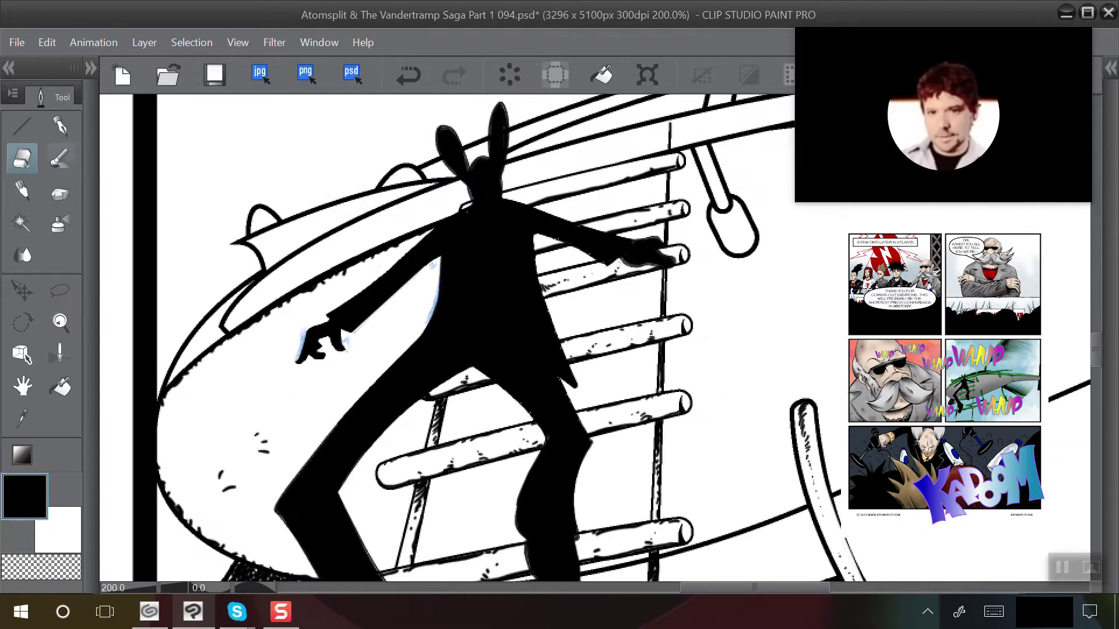
Ink short texture strokes along the fuselage's bottom line beside the figure's foot and scatter specks and ticks around the ladder rungs
key(p)
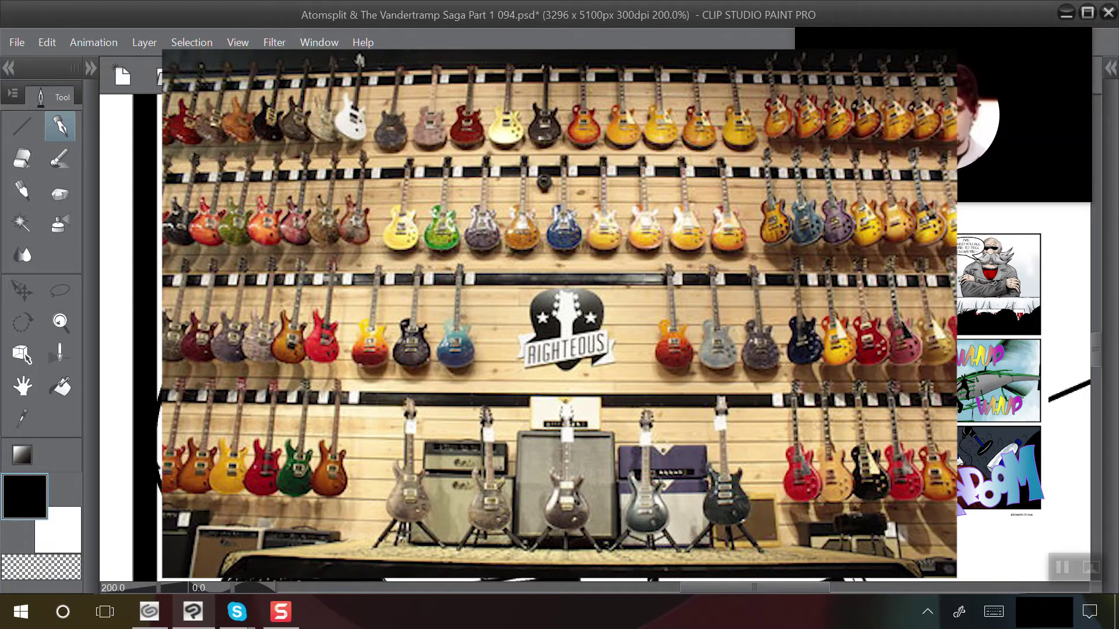
drag(559, 349, 440, 267)
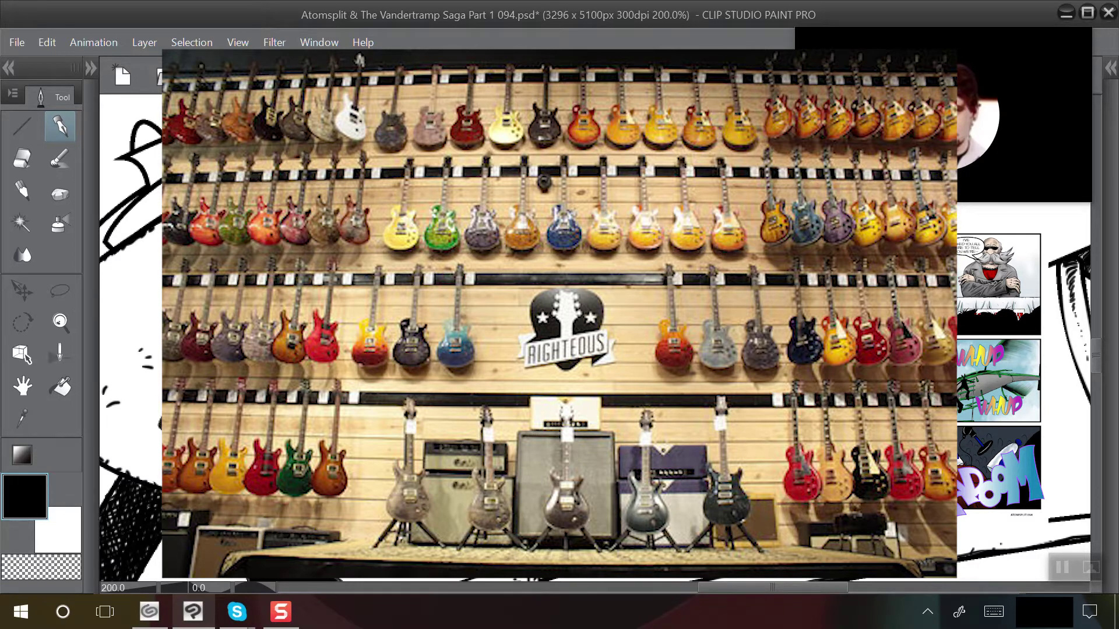
drag(629, 326, 491, 309)
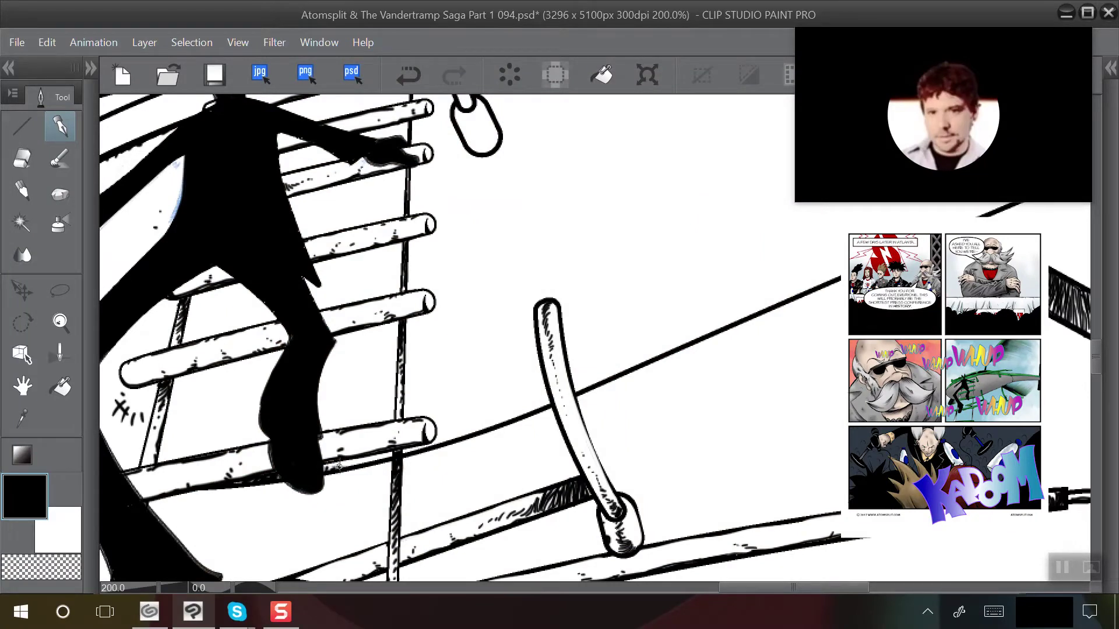
drag(339, 467, 389, 455)
drag(231, 413, 238, 417)
drag(225, 405, 224, 401)
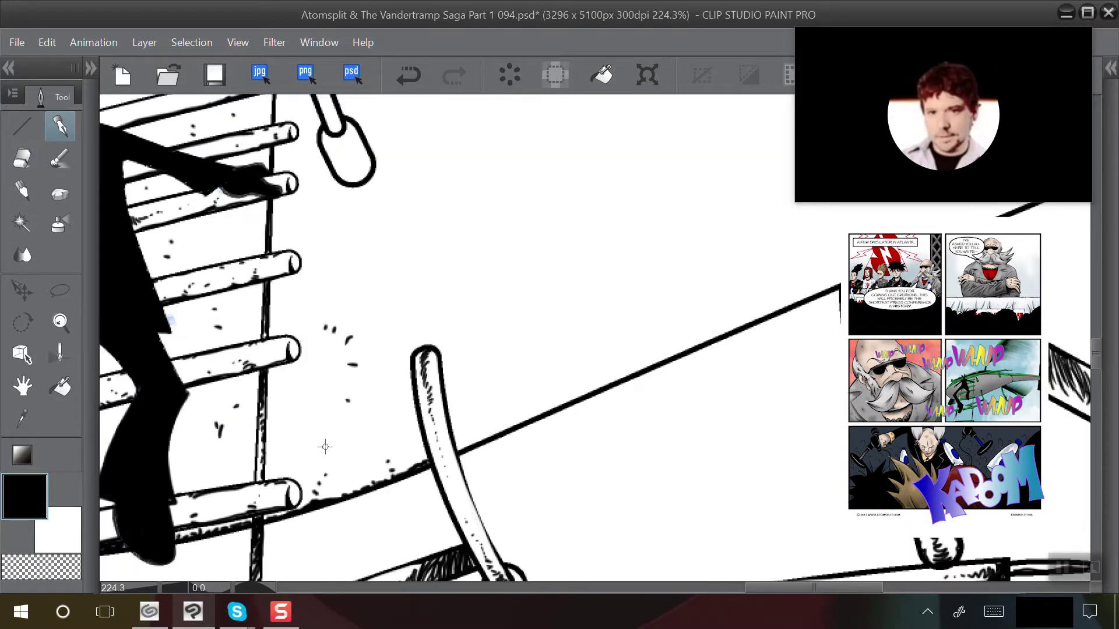
click(354, 385)
scroll(388, 160, down, 1)
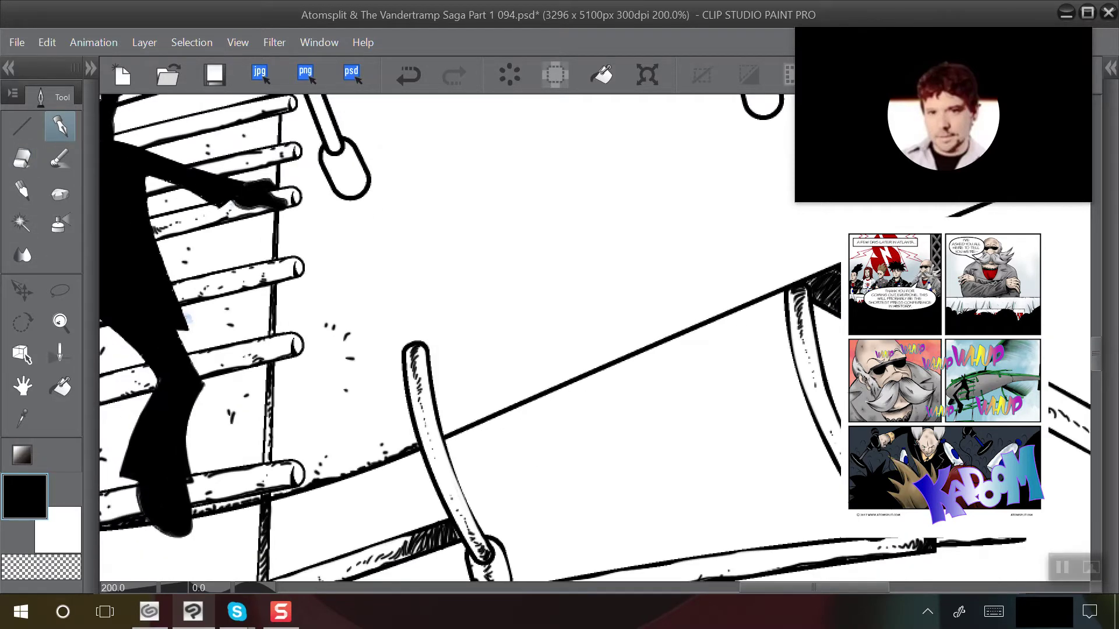
Dot small ink specks and ticks on the fuselage below the first hanging rounded peg
mouse_move(375, 215)
mouse_down()
mouse_move(250, 300)
mouse_move(254, 345)
mouse_up()
click(275, 347)
click(301, 338)
click(274, 279)
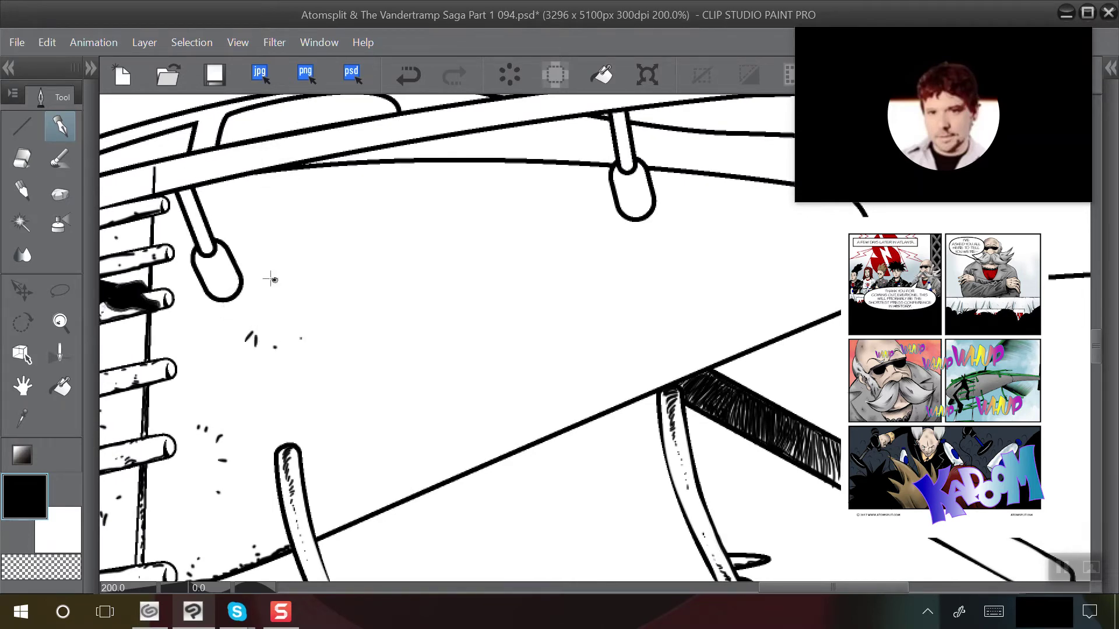
click(280, 244)
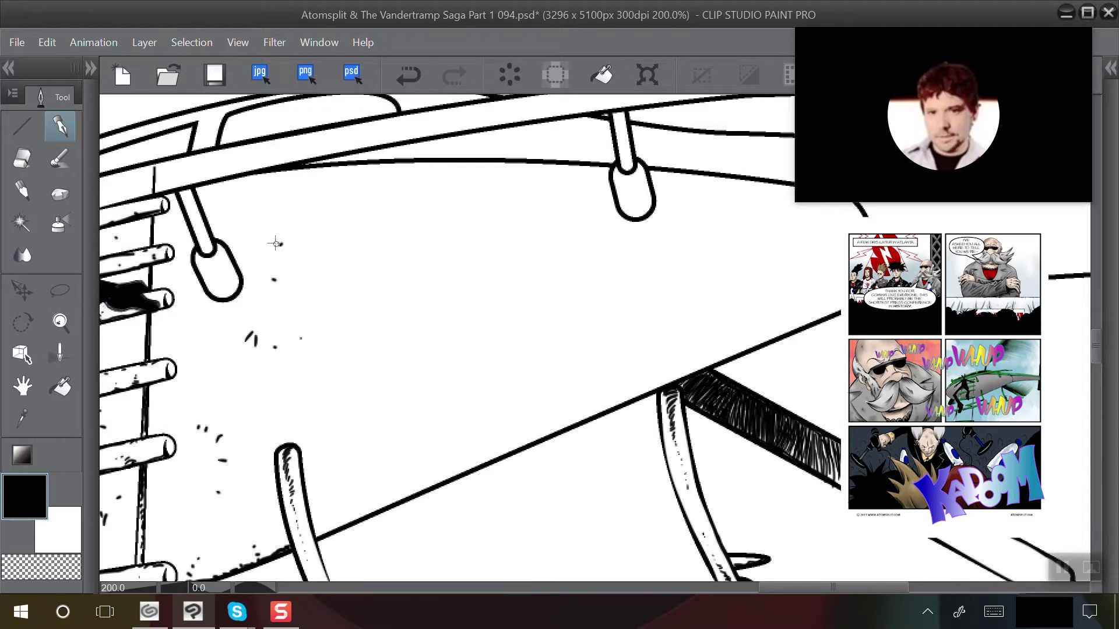
click(125, 339)
Roughen the fuselage's bottom line just past the first curved strut with short pen strokes, rotating the canvas, and dot specks beside it
drag(253, 237, 150, 212)
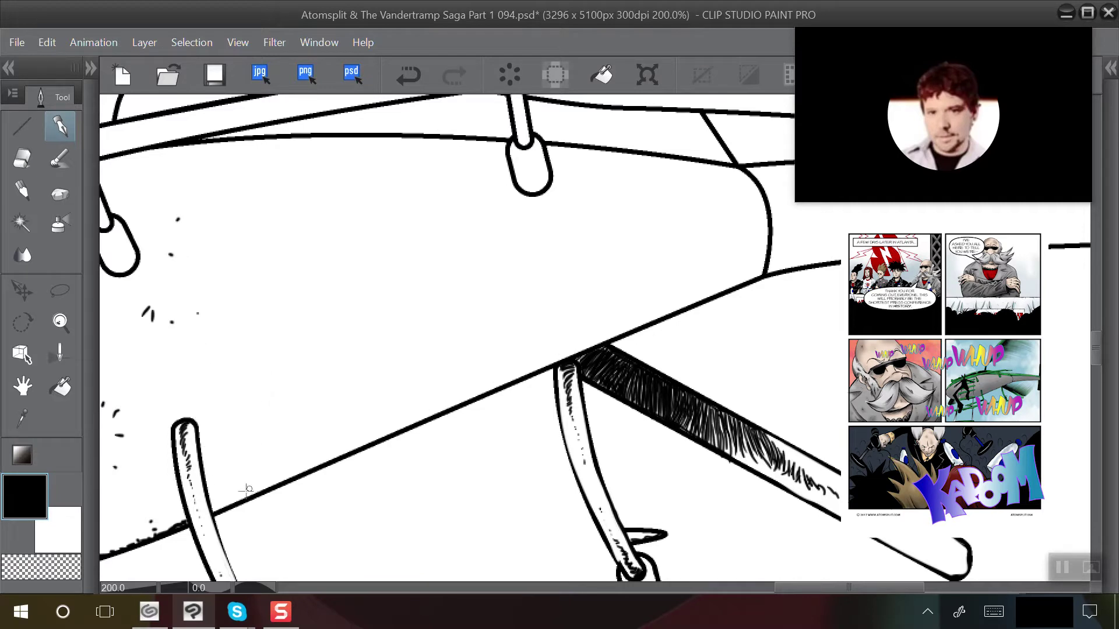
mouse_move(214, 511)
mouse_down()
mouse_move(284, 483)
mouse_move(236, 493)
mouse_up()
drag(353, 371, 292, 336)
drag(553, 418, 473, 503)
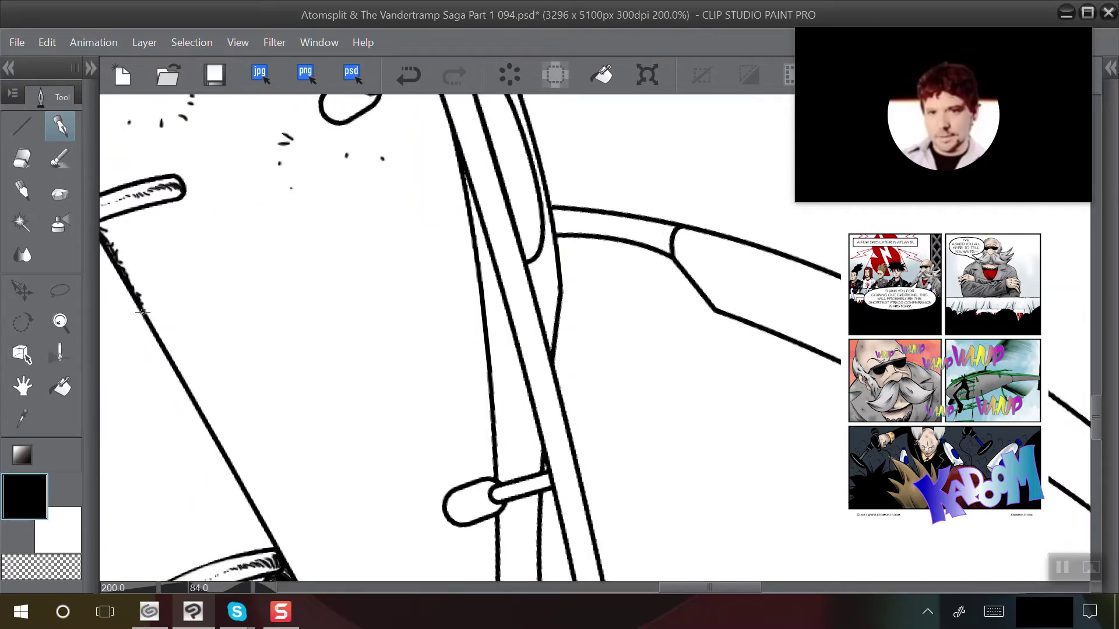
drag(144, 310, 173, 359)
mouse_move(173, 357)
mouse_down()
mouse_move(164, 393)
mouse_move(188, 432)
mouse_move(202, 407)
mouse_move(184, 378)
mouse_move(211, 435)
mouse_move(198, 384)
mouse_up()
click(196, 375)
click(183, 356)
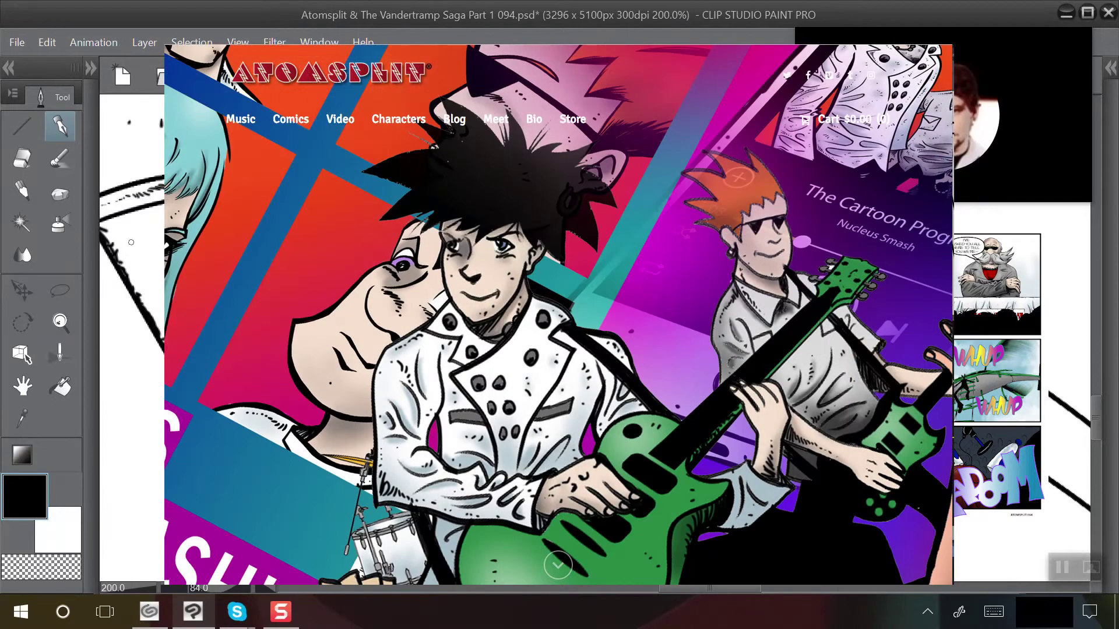
Extend the rough pen texture along the fuselage's bottom line past the second curved strut to the tail joint
drag(233, 326, 199, 250)
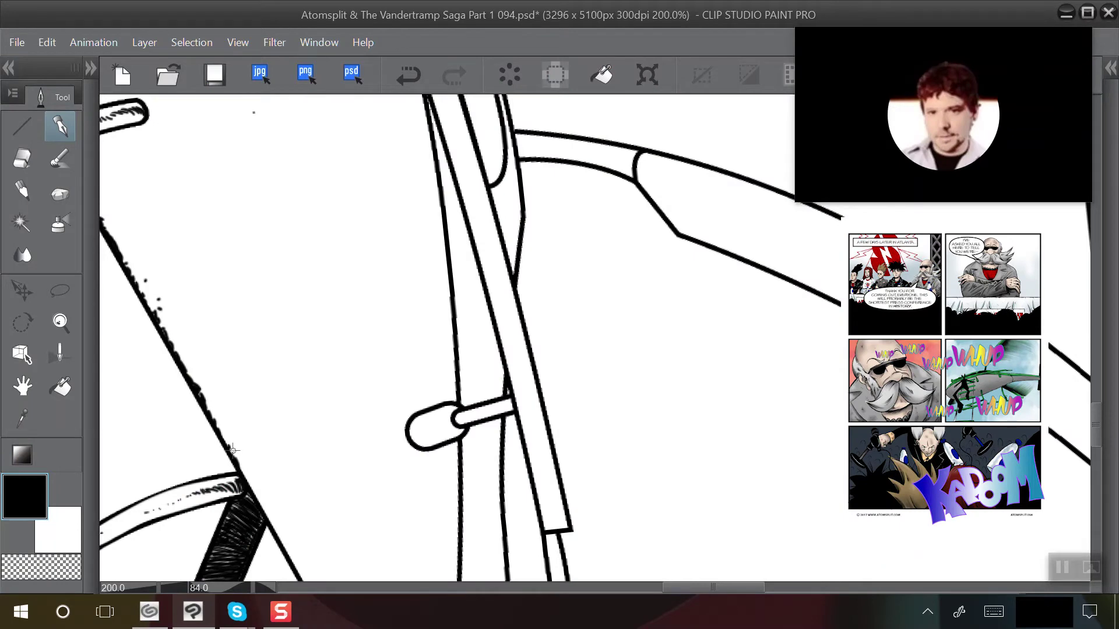
scroll(207, 396, down, 1)
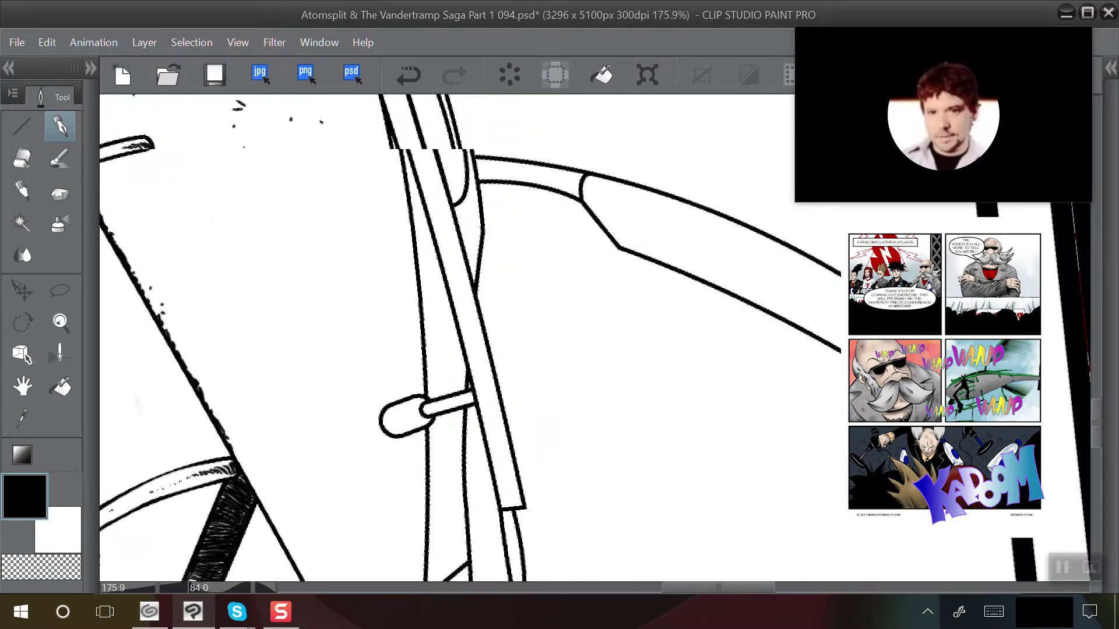
drag(178, 316, 128, 178)
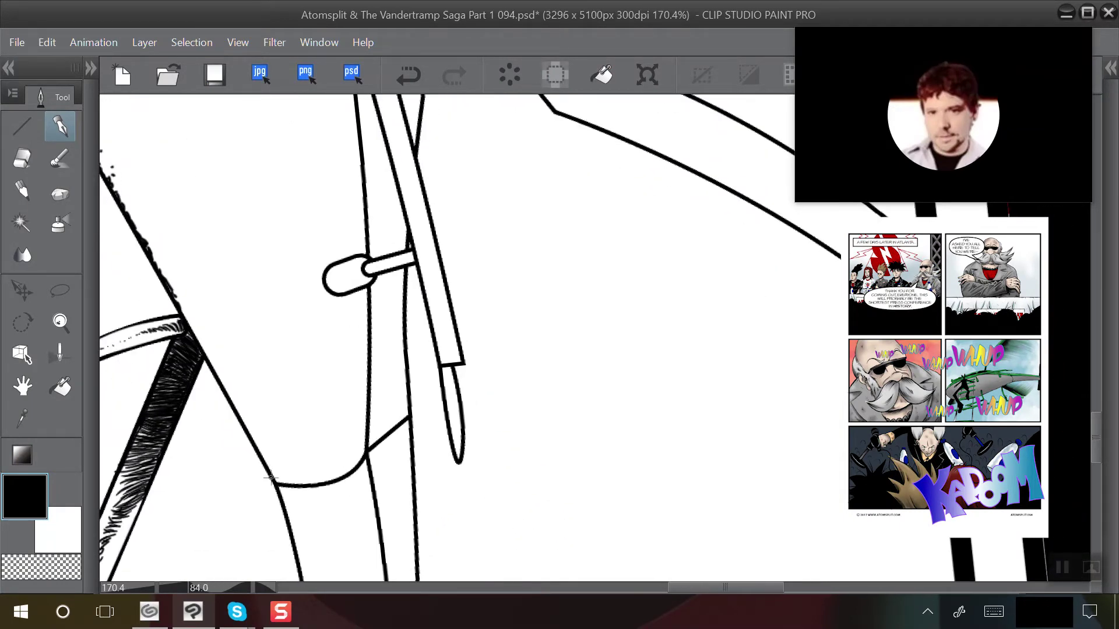
drag(269, 470, 250, 429)
drag(231, 401, 207, 351)
mouse_move(197, 337)
mouse_down()
mouse_move(181, 316)
mouse_move(201, 345)
mouse_move(189, 325)
mouse_move(203, 337)
mouse_up()
scroll(192, 321, down, 1)
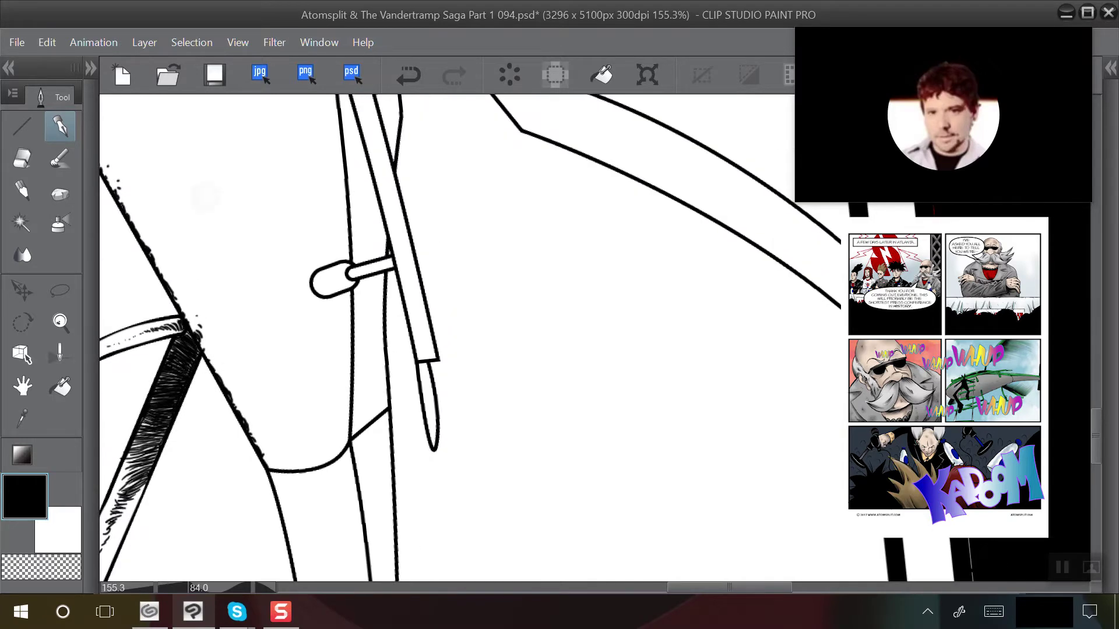
Roughen the curved tail-joint line with short pen strokes and scatter specks on the fuselage beside the lower rounded peg
scroll(143, 478, up, 3)
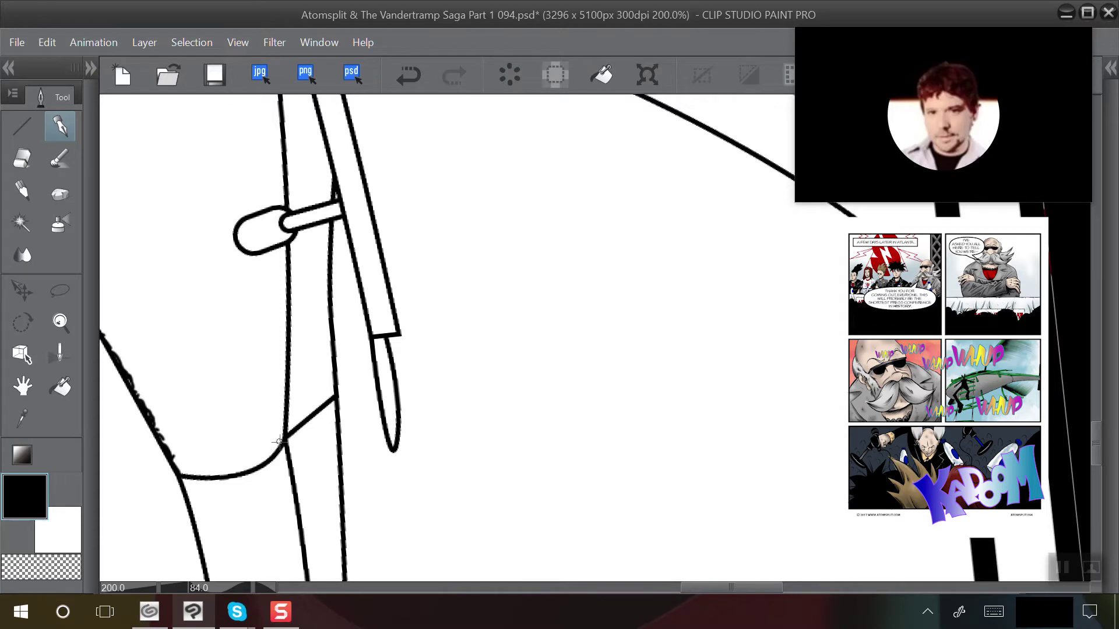
drag(281, 439, 215, 477)
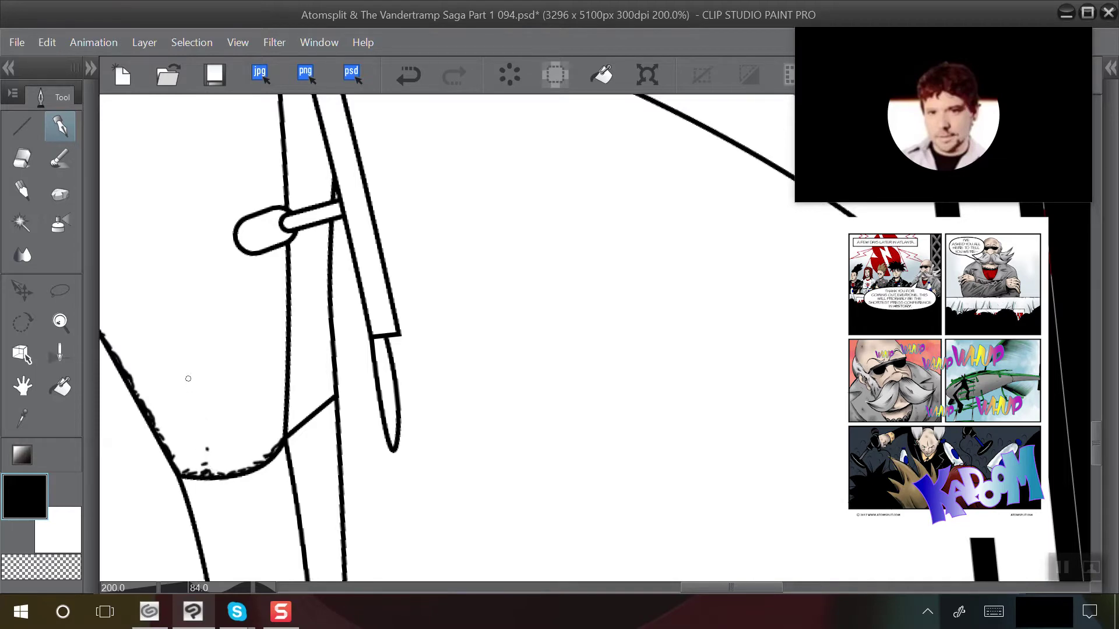
scroll(237, 200, down, 2)
drag(285, 201, 435, 258)
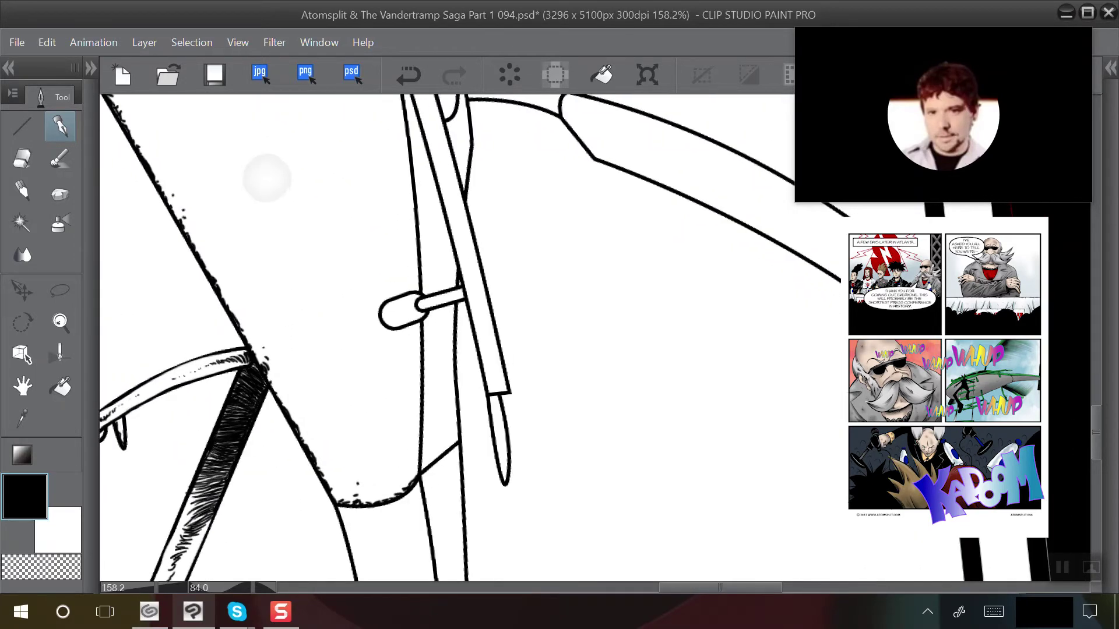
drag(271, 149, 238, 219)
drag(297, 358, 294, 361)
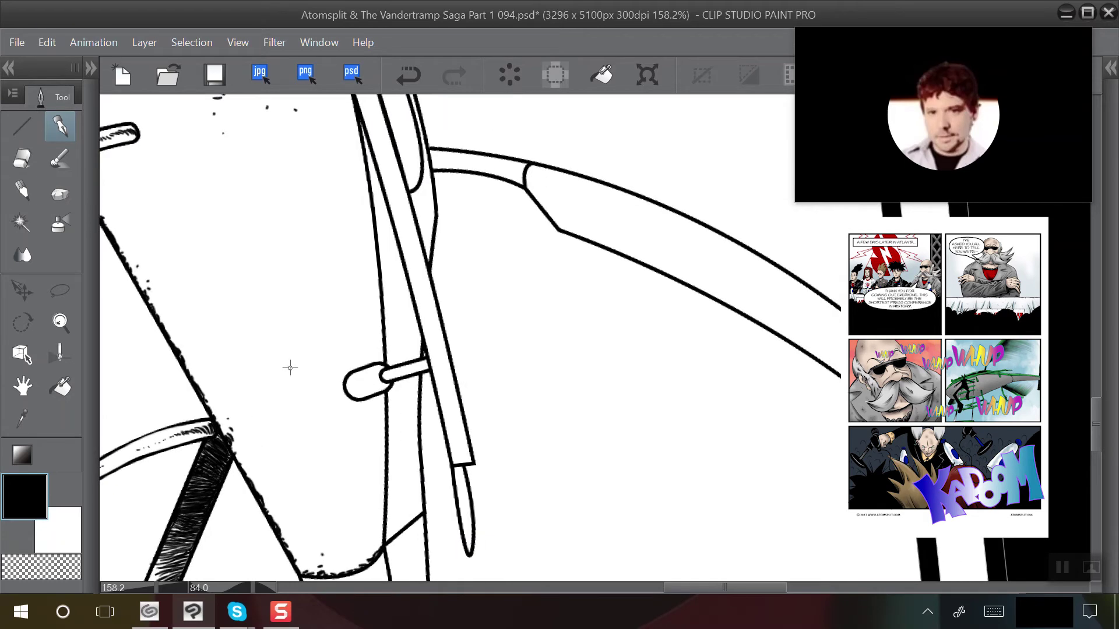
click(288, 334)
click(280, 322)
click(272, 388)
drag(254, 229, 230, 237)
scroll(283, 175, up, 2)
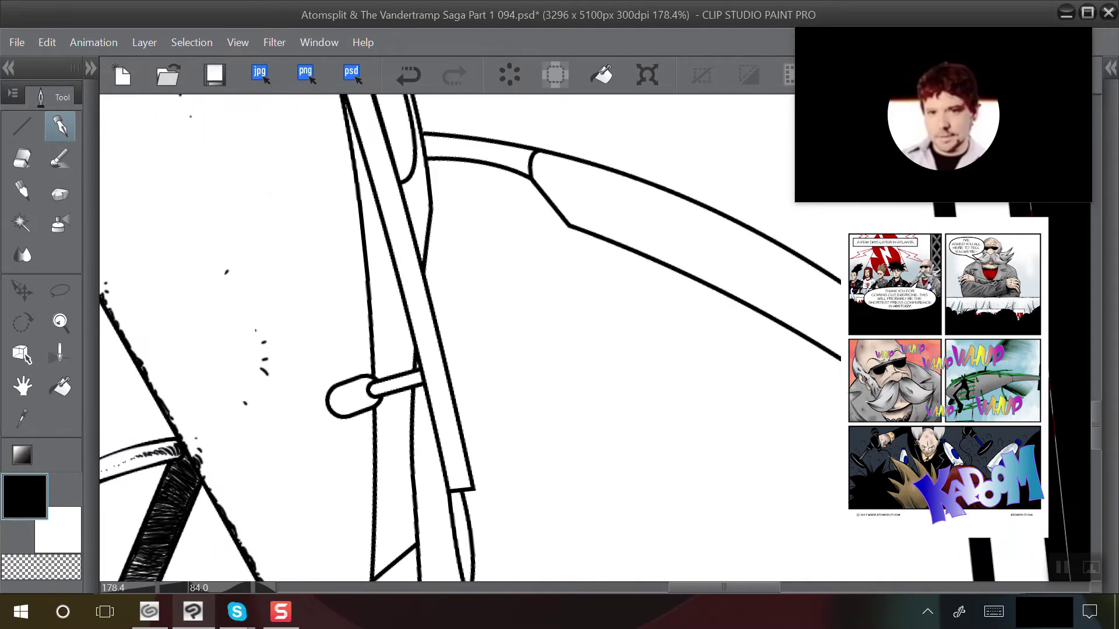
Thin the long fuselage line past the lower rounded peg with the eraser, from the tail joint up to the rail
scroll(200, 162, up, 1)
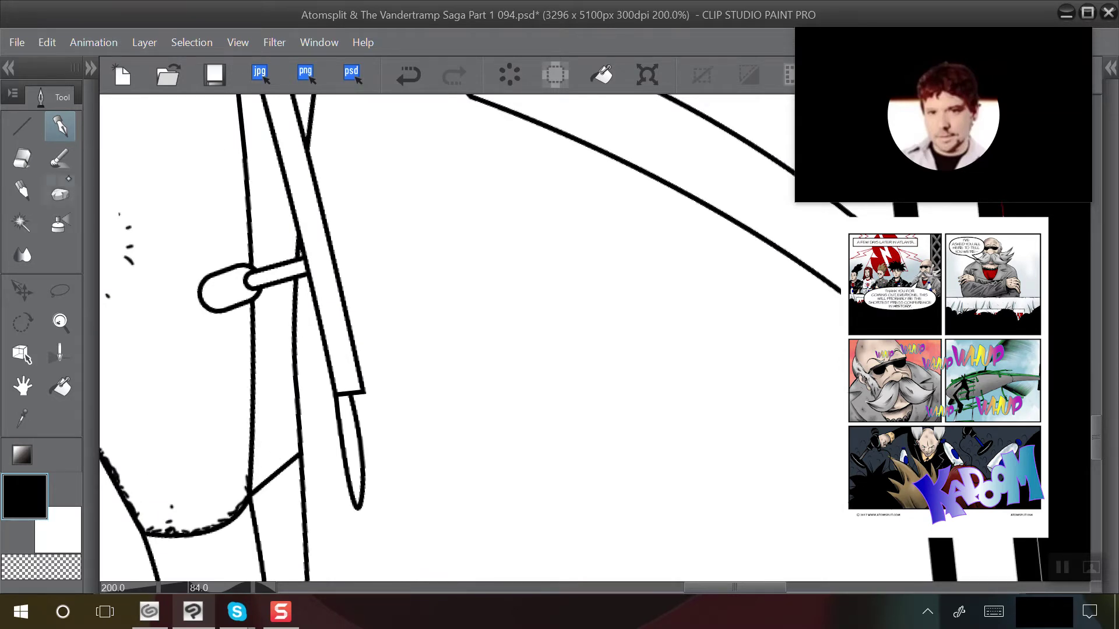
click(22, 157)
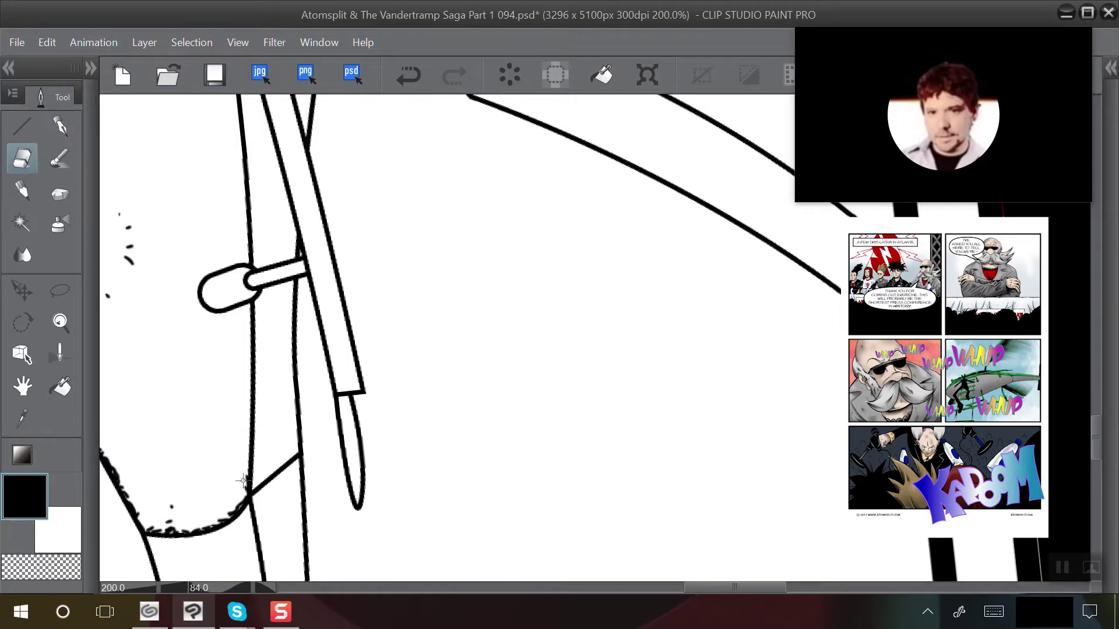
mouse_move(247, 482)
mouse_down()
mouse_move(249, 329)
mouse_move(242, 441)
mouse_up()
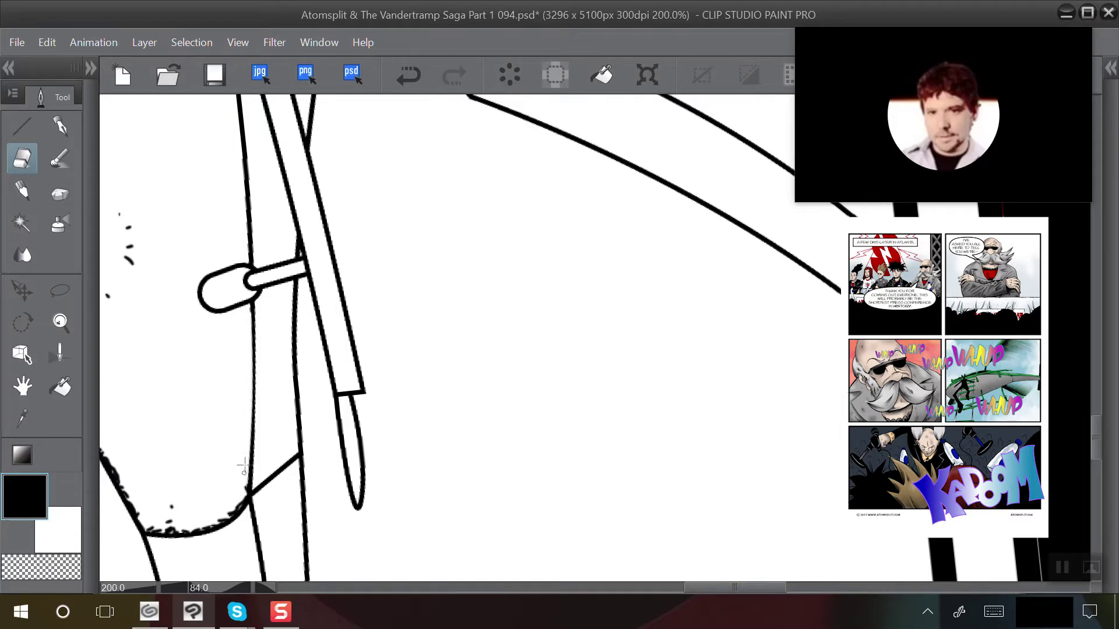
scroll(251, 420, up, 5)
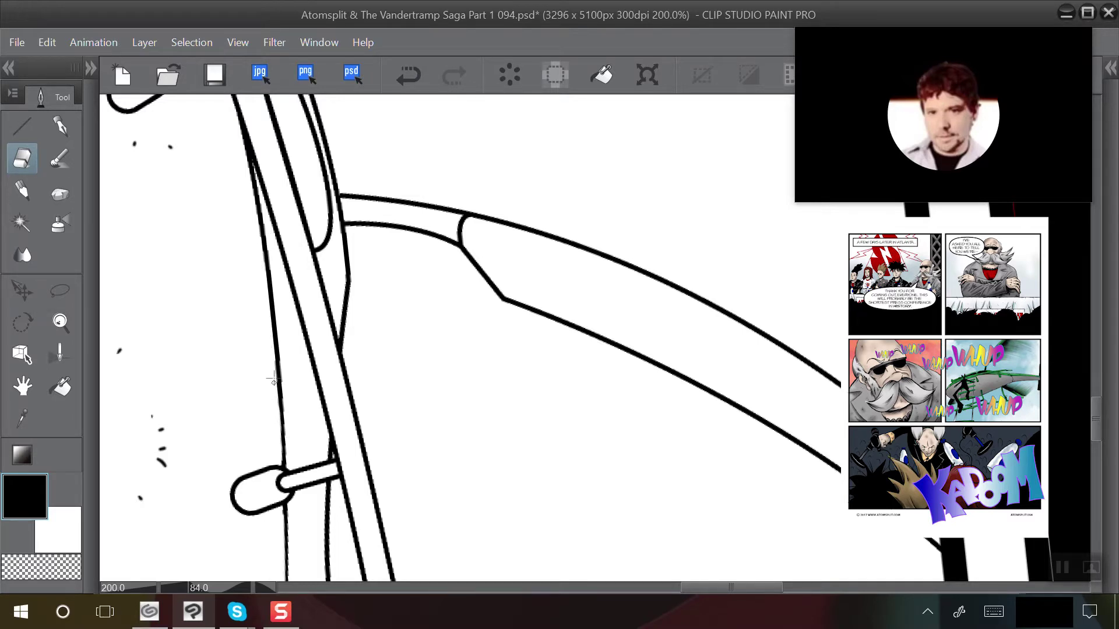
drag(264, 260, 241, 149)
drag(278, 435, 273, 387)
mouse_move(243, 133)
mouse_down()
mouse_move(255, 181)
mouse_move(324, 220)
mouse_up()
Ink small specks and ticks just above the lower rounded peg and on the open fuselage beside it
scroll(232, 157, down, 1)
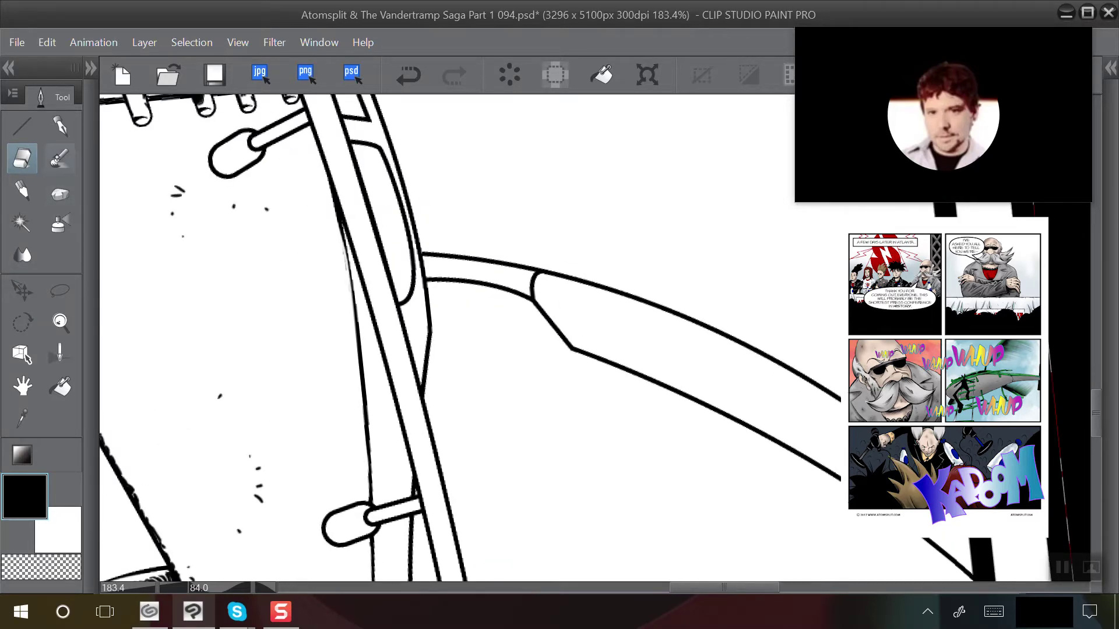
click(59, 126)
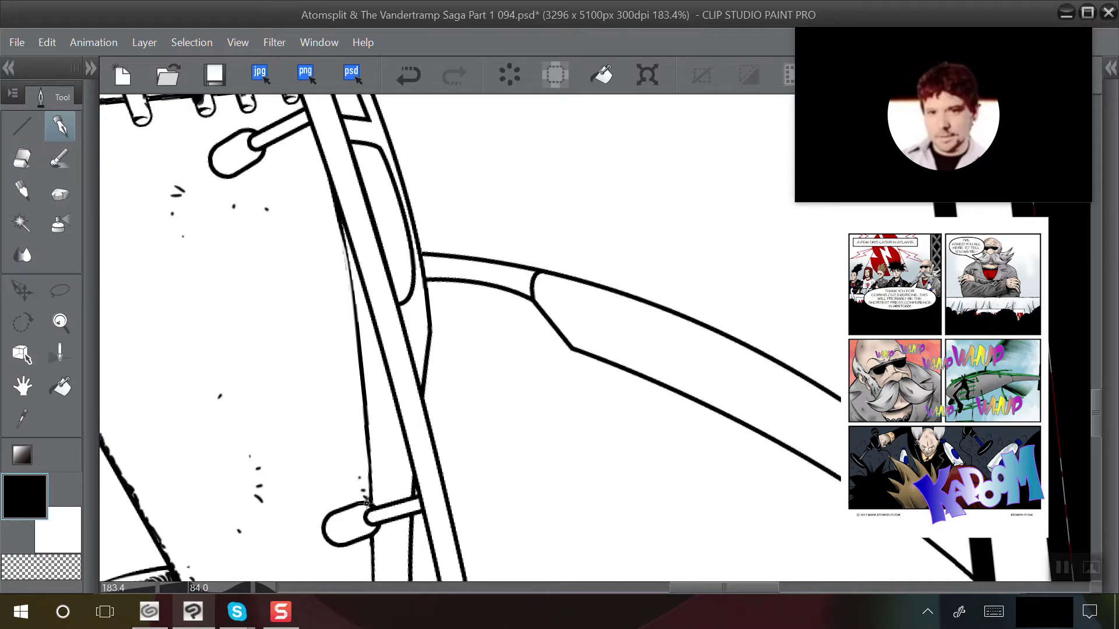
click(310, 317)
drag(272, 442, 241, 321)
Roughen the tail boom's outer line with short pen strokes, from the panel border up to the tail joint, and add specks
scroll(242, 321, down, 1)
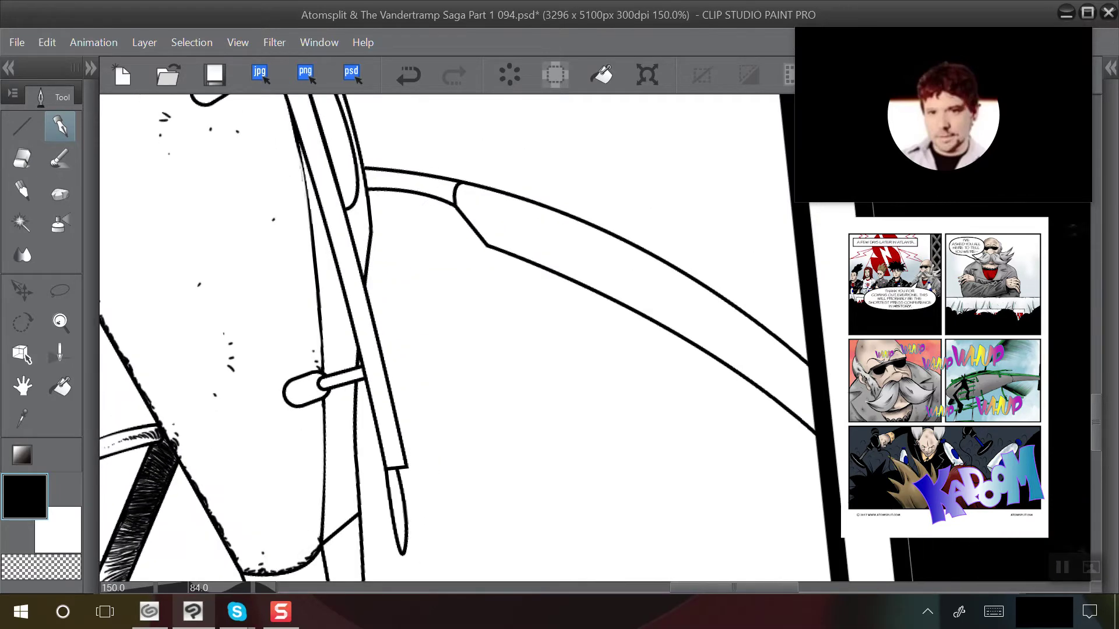
drag(349, 361, 428, 275)
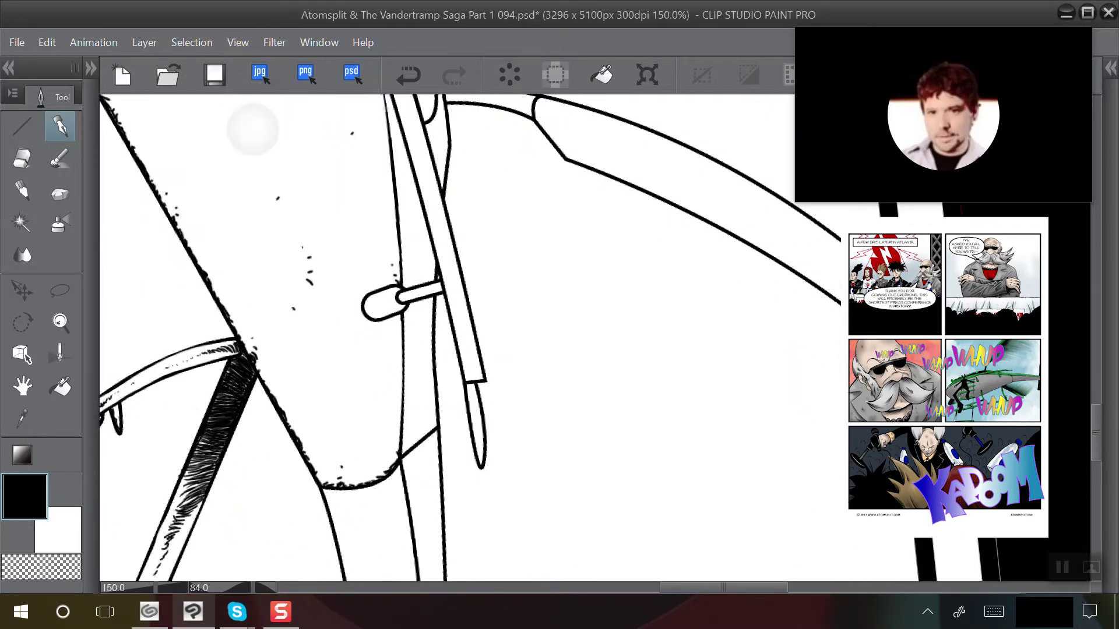
scroll(253, 129, down, 1)
drag(457, 449, 373, 305)
mouse_move(350, 102)
mouse_down()
mouse_move(417, 210)
mouse_move(527, 575)
mouse_up()
scroll(241, 291, down, 1)
drag(466, 408, 387, 288)
drag(443, 513, 349, 151)
drag(206, 407, 232, 370)
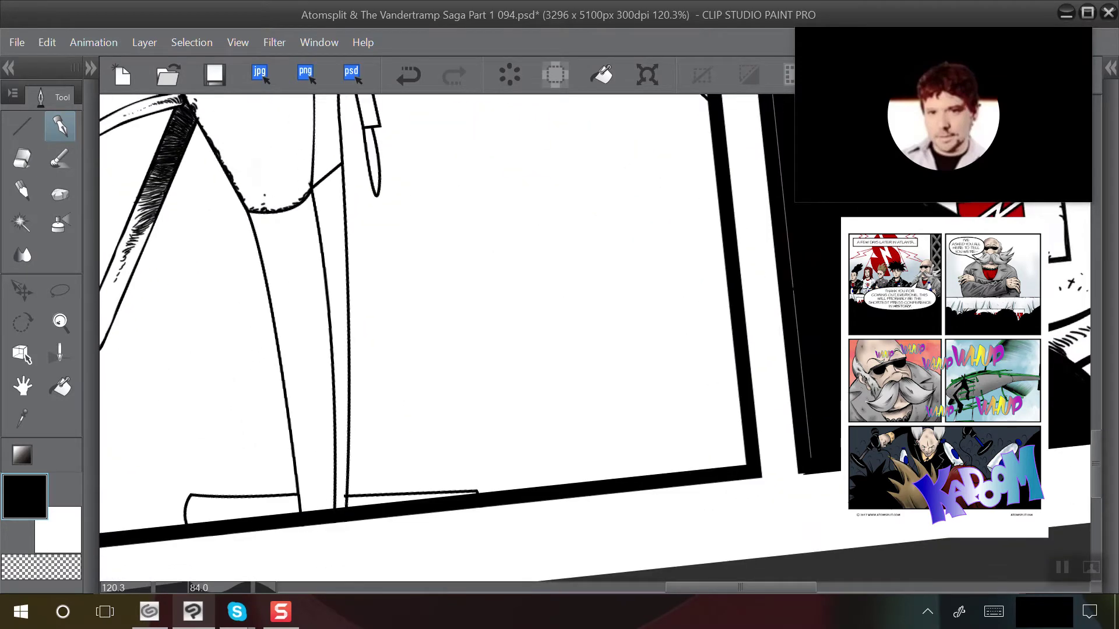
scroll(219, 303, down, 1)
scroll(237, 309, up, 3)
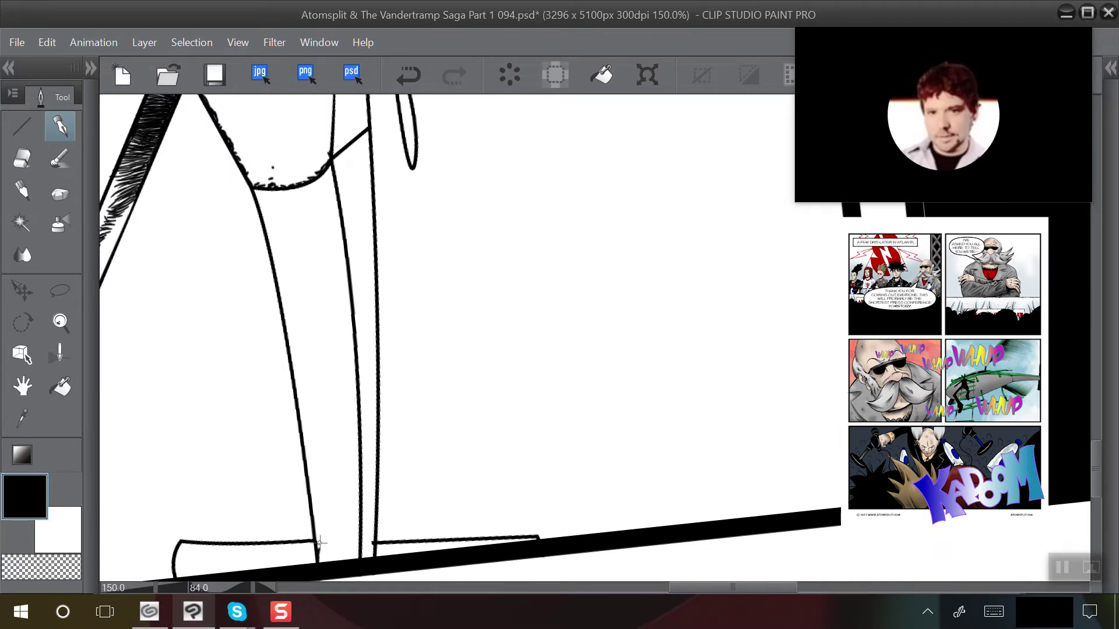
drag(317, 534, 309, 473)
drag(297, 397, 296, 391)
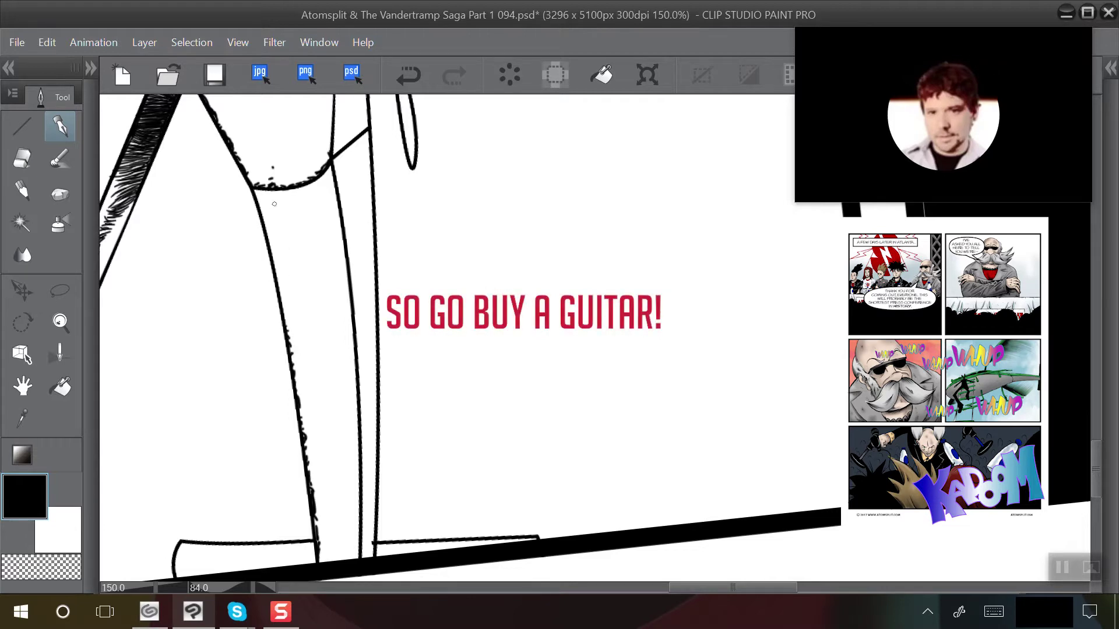
drag(274, 204, 300, 325)
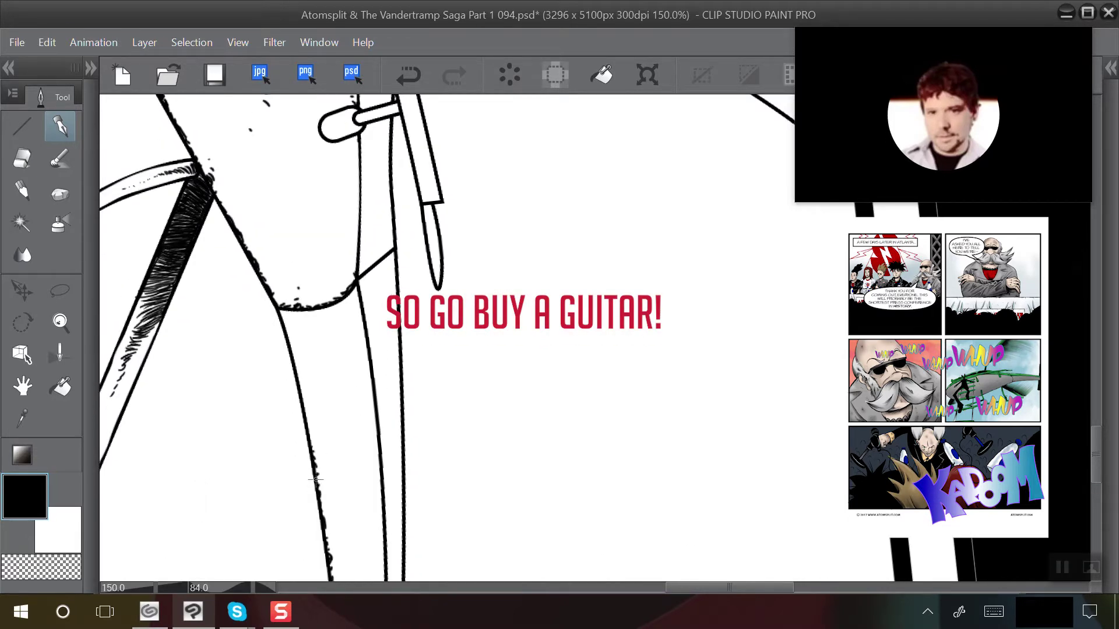
drag(316, 480, 286, 329)
Thicken and roughen the fuselage's bottom line between the two curved struts with more pen strokes
drag(266, 165, 311, 294)
scroll(251, 314, up, 2)
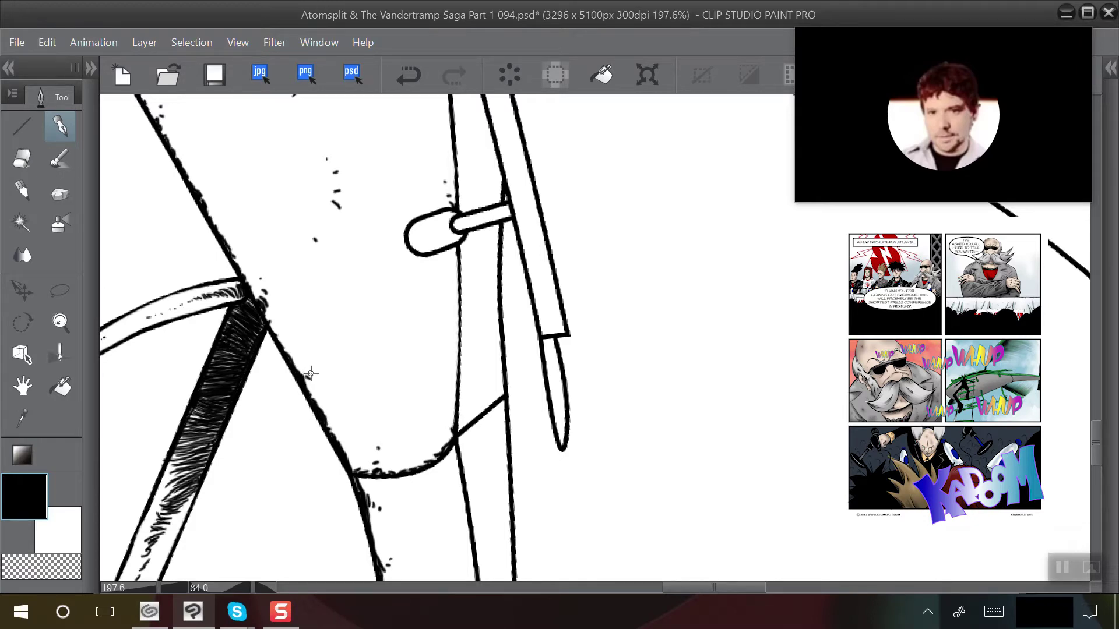
drag(275, 228, 345, 391)
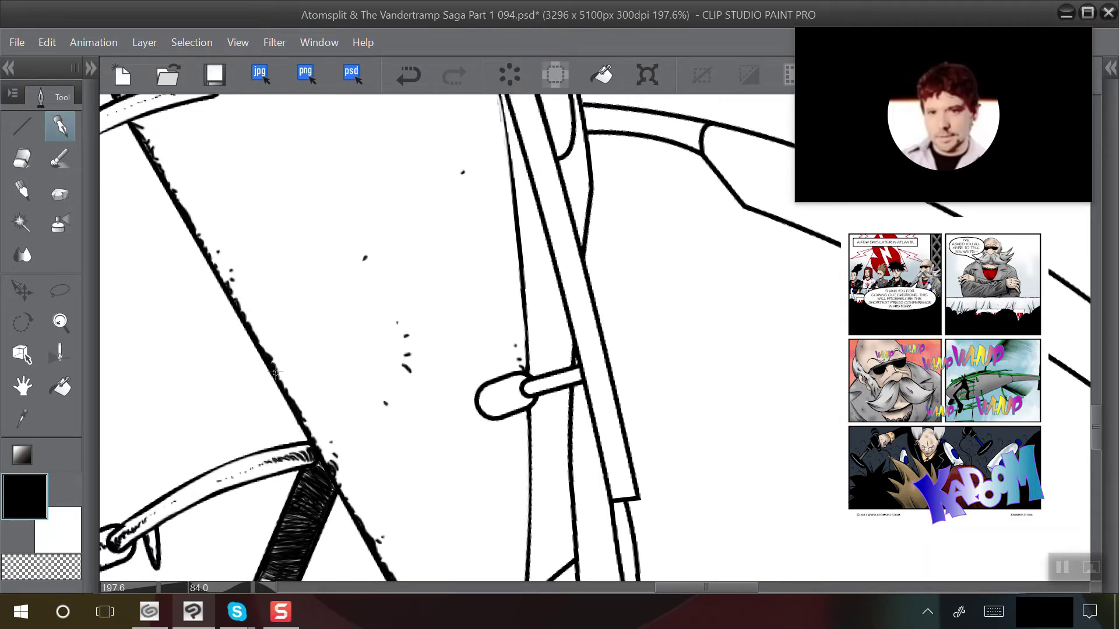
mouse_move(268, 358)
mouse_down()
mouse_move(275, 373)
mouse_move(266, 354)
mouse_up()
scroll(248, 255, up, 3)
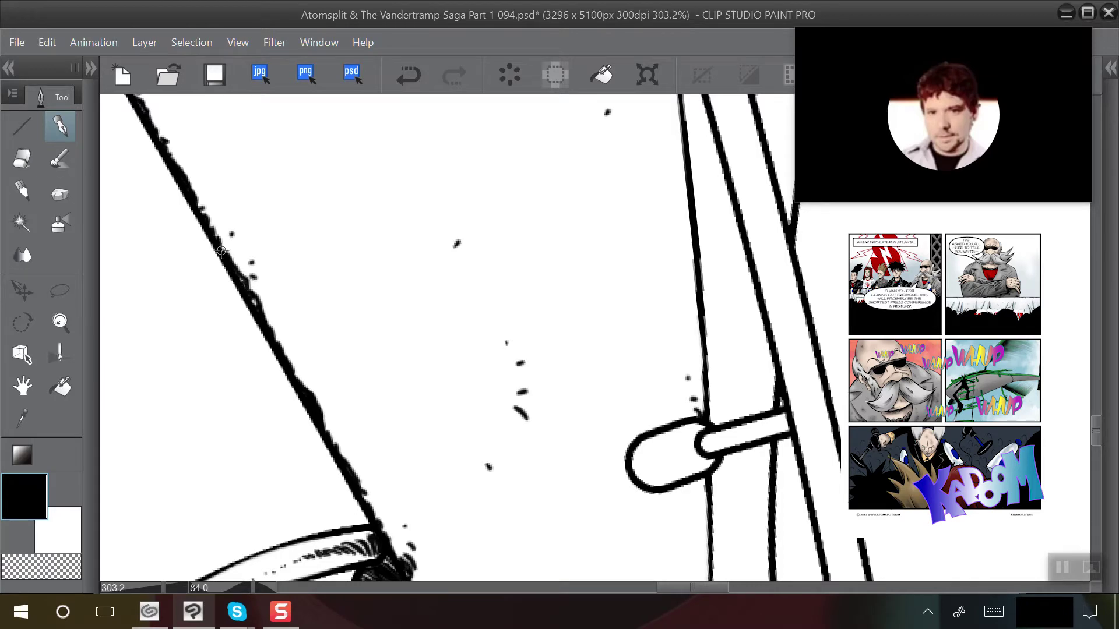
scroll(226, 169, down, 1)
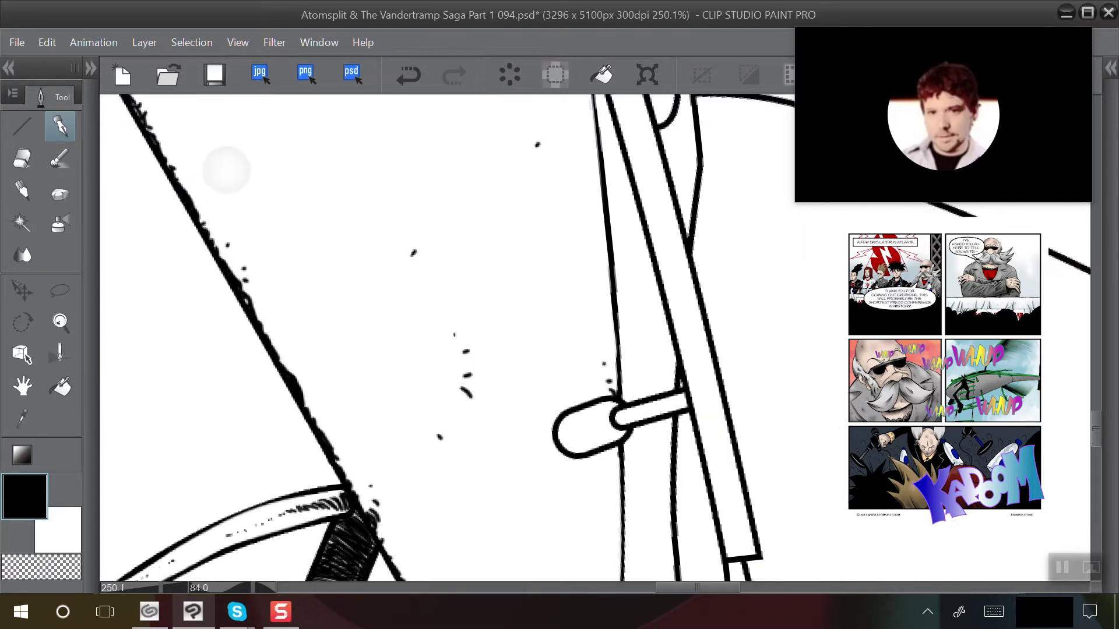
drag(251, 215, 230, 254)
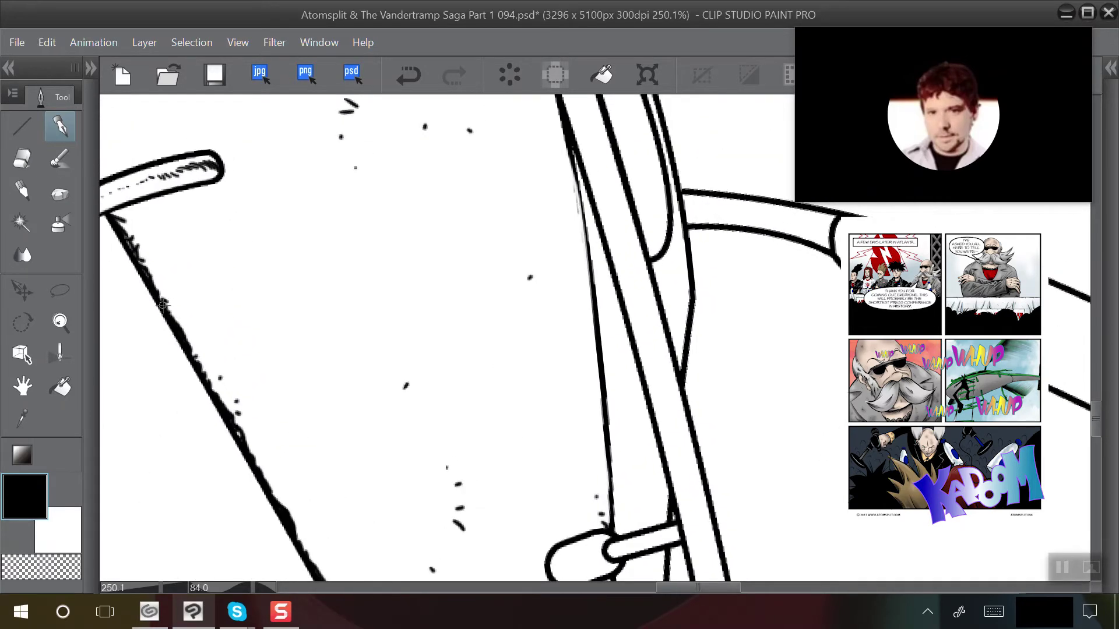
scroll(185, 322, up, 2)
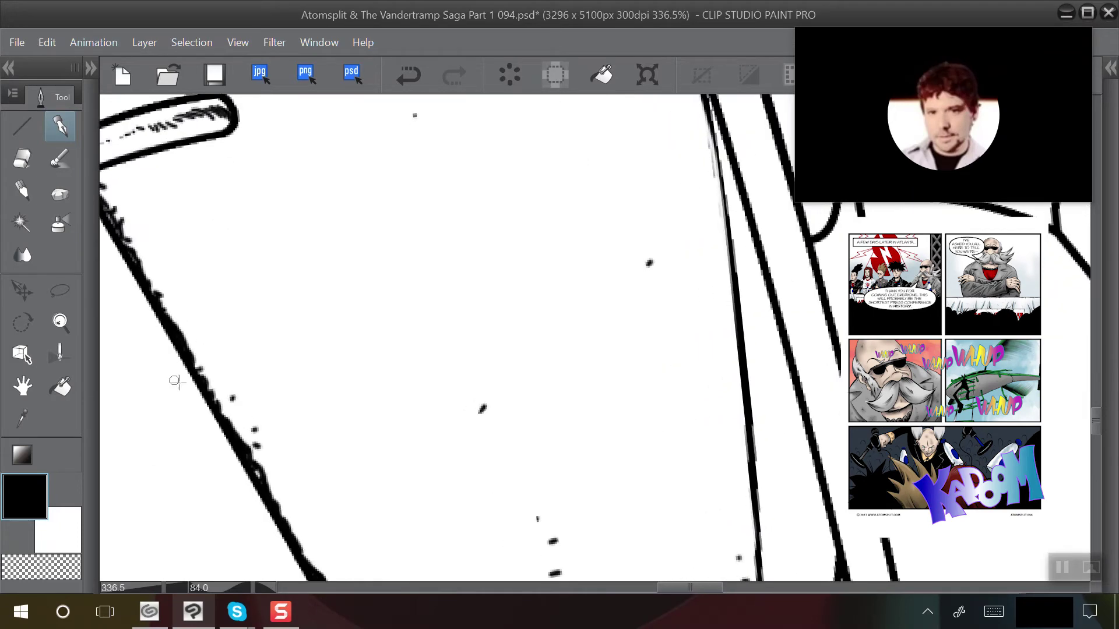
Trim the thickened texture along the fuselage's bottom line between the two curved struts with the eraser
click(22, 160)
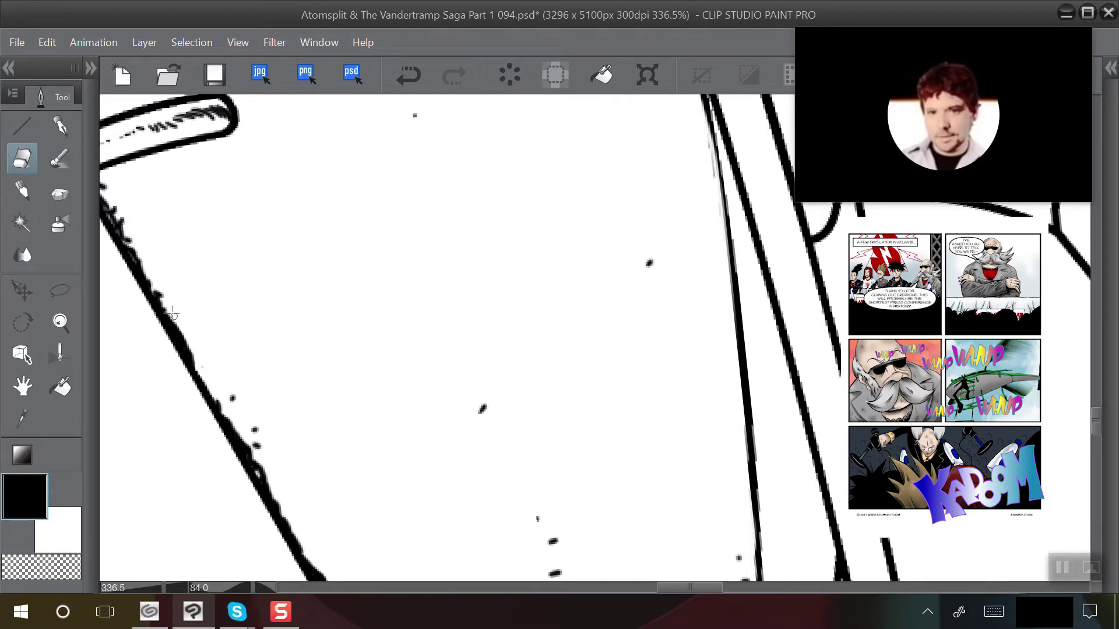
drag(156, 290, 107, 202)
scroll(206, 347, down, 2)
drag(373, 407, 312, 238)
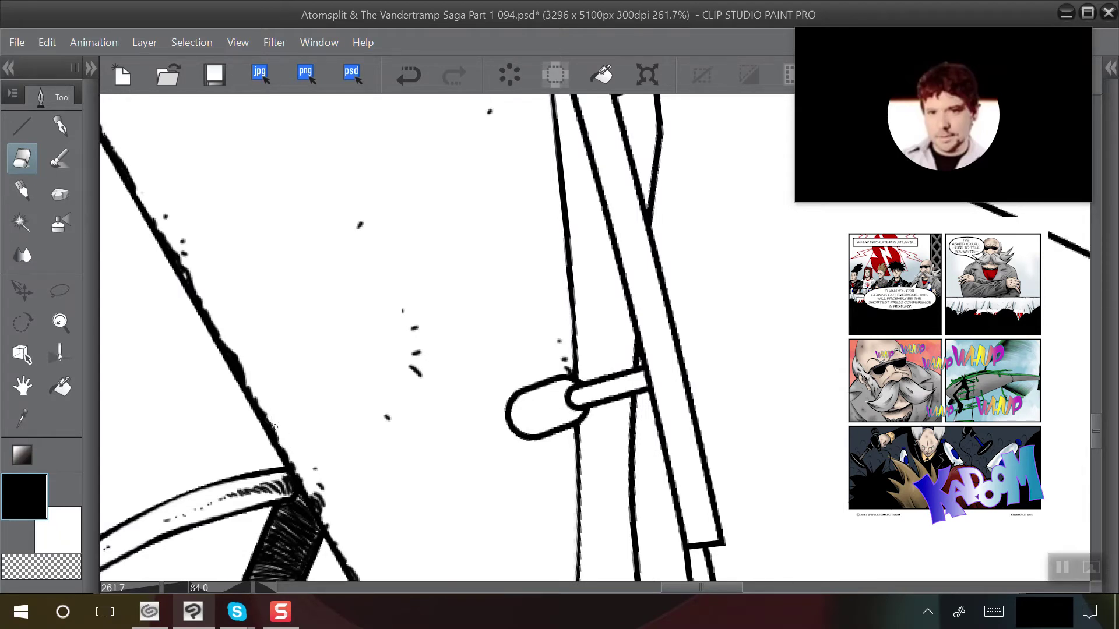
Ink dark texture where the fuselage's bottom line meets the first curved strut and dot specks along the line beside it
scroll(266, 328, down, 2)
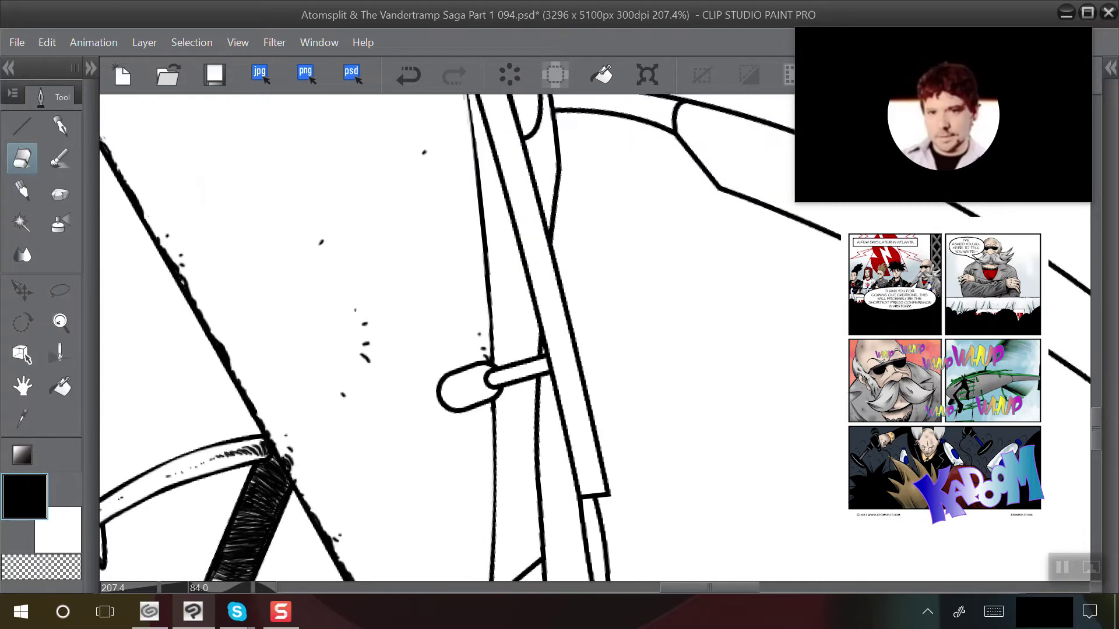
drag(267, 328, 413, 483)
drag(413, 387, 438, 482)
scroll(190, 304, up, 2)
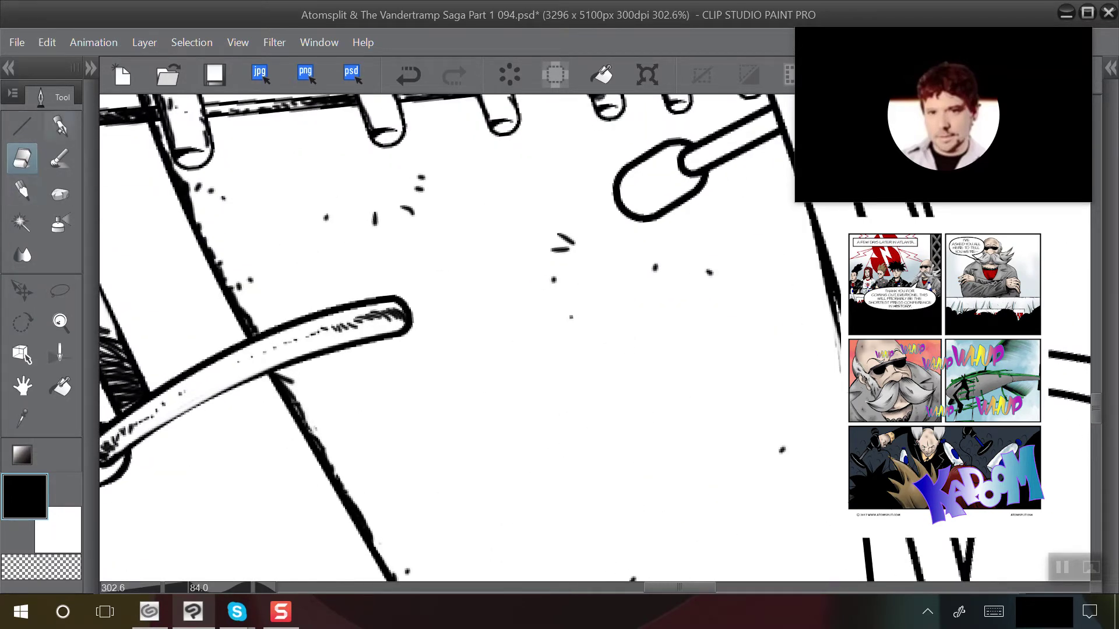
click(69, 126)
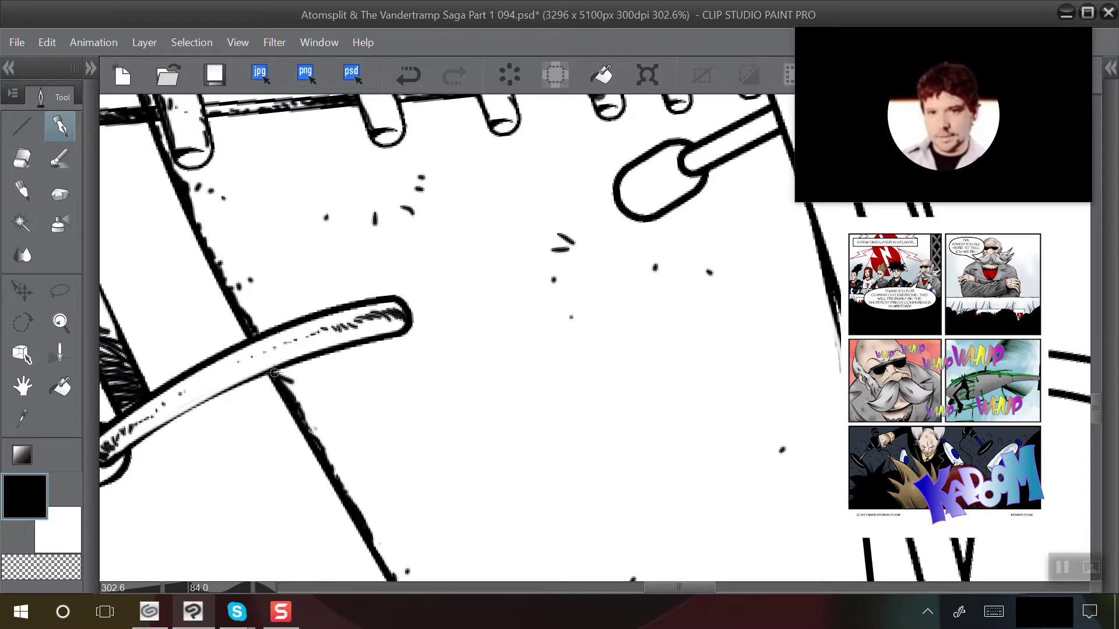
drag(274, 371, 309, 382)
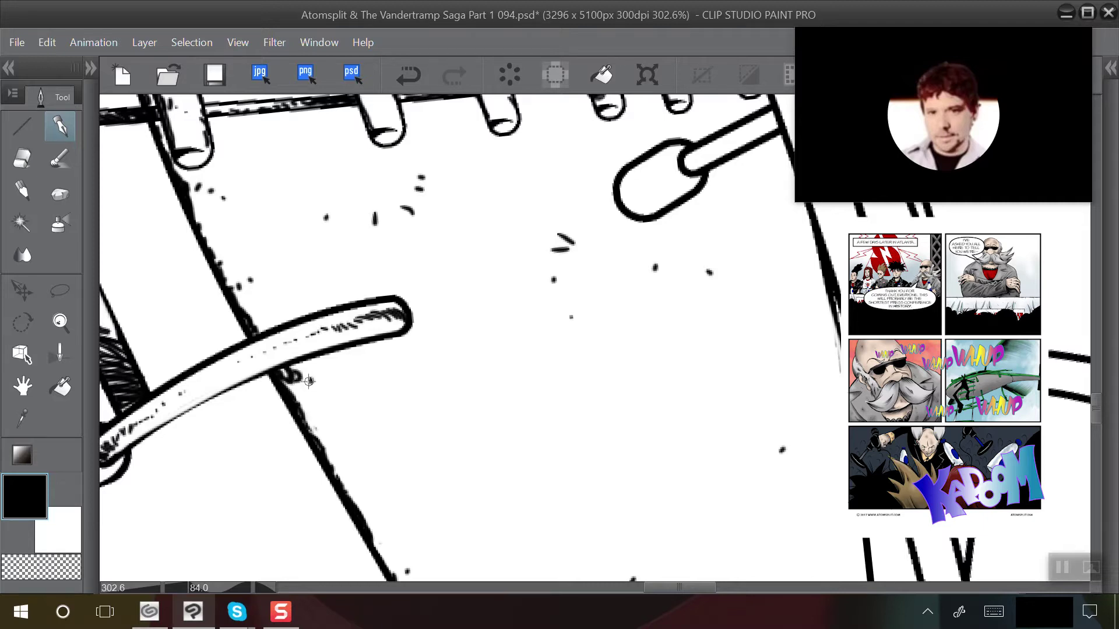
drag(316, 428, 309, 431)
click(318, 420)
drag(313, 379, 359, 483)
drag(195, 224, 214, 261)
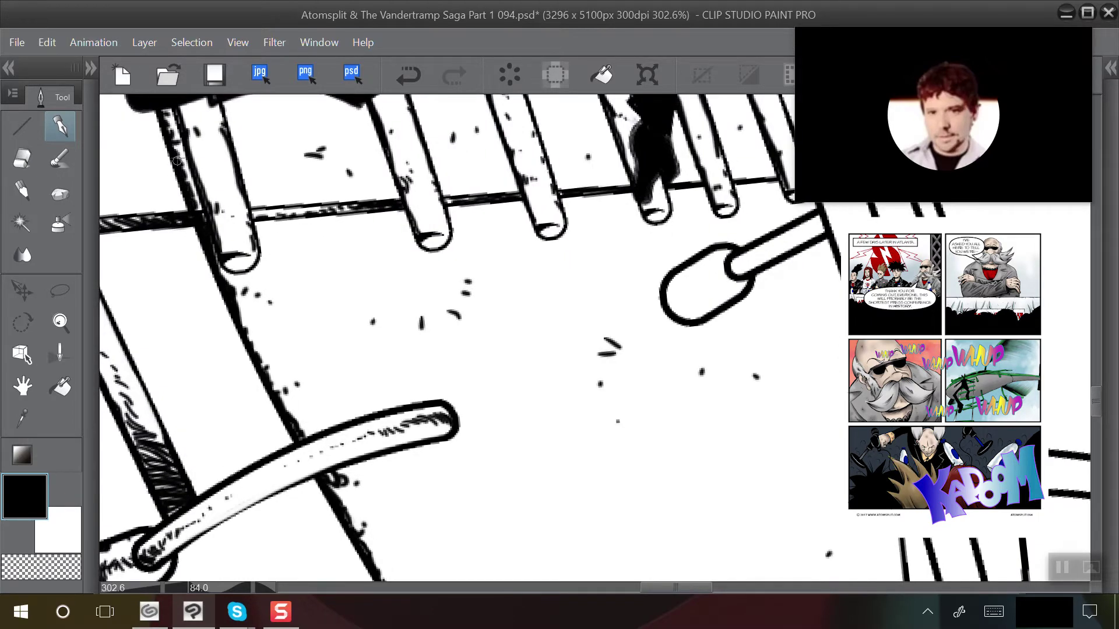
Thicken the rough outer line of the tail boom near the panel border, filling gaps in its texture with pen strokes
key(ctrl+minus)
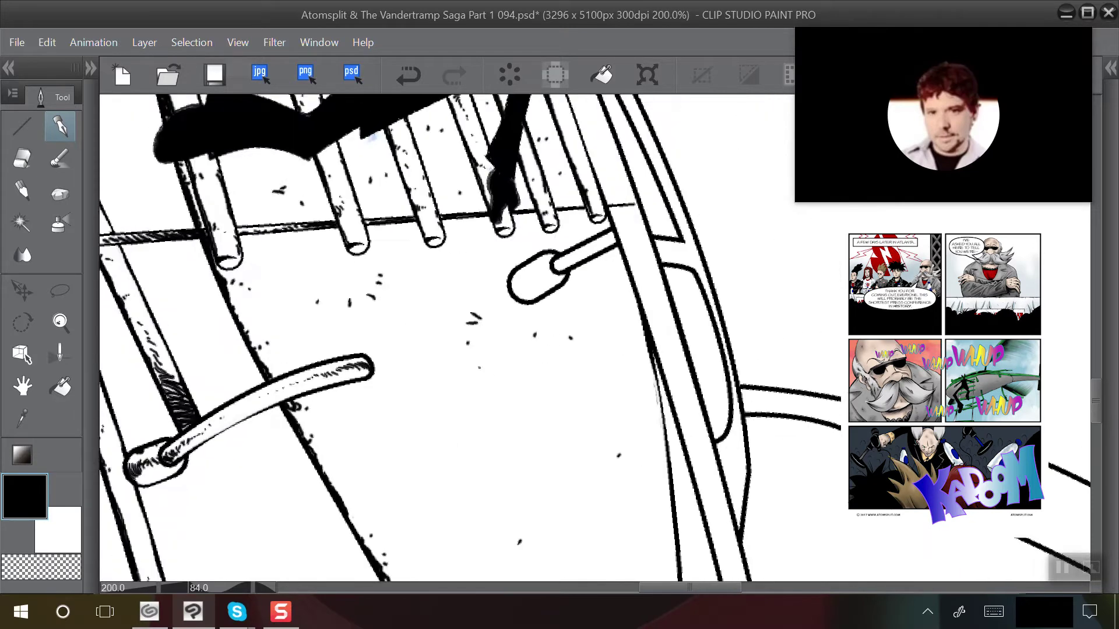
scroll(470, 338, down, 2)
drag(641, 525, 356, 90)
drag(328, 414, 242, 163)
scroll(207, 295, up, 3)
drag(314, 326, 305, 244)
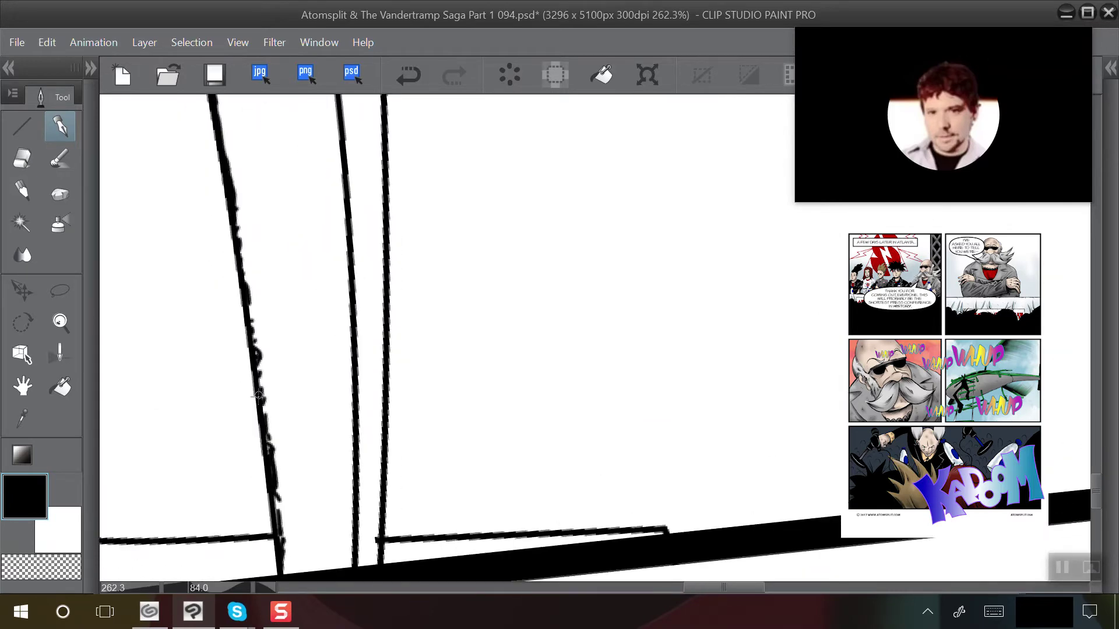
drag(264, 412, 236, 248)
drag(265, 438, 274, 504)
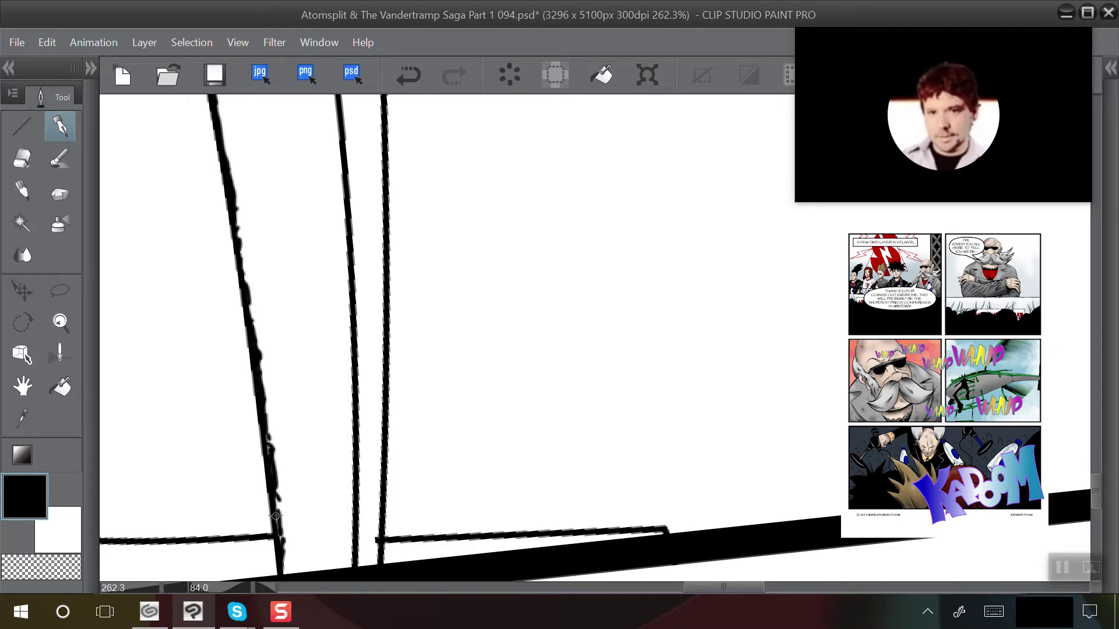
Trim the ragged inner edge of the tail boom's outer line near the panel border with the eraser
click(22, 158)
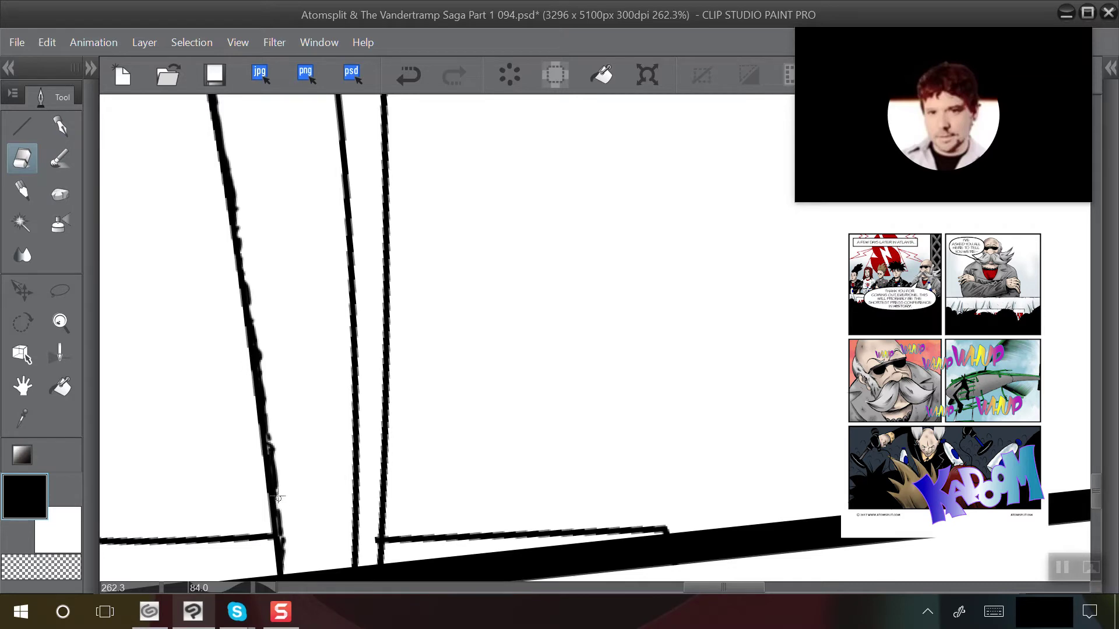
mouse_move(279, 498)
mouse_down()
mouse_move(269, 418)
mouse_move(285, 550)
mouse_move(278, 506)
mouse_move(287, 550)
mouse_up()
drag(263, 360, 257, 312)
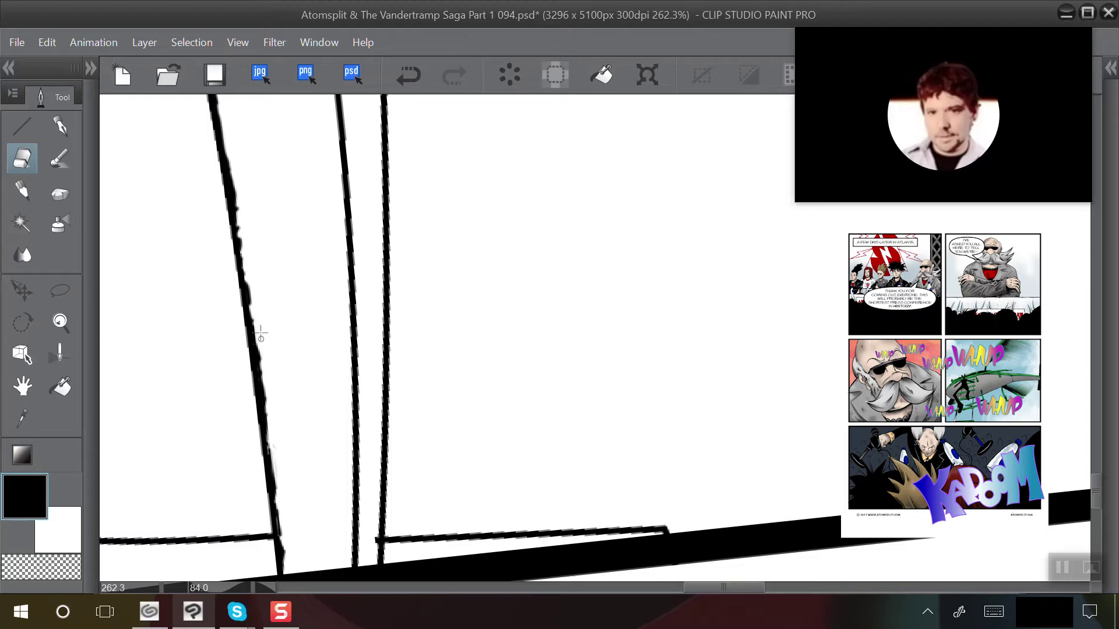
Shave the bumps off the inner side of the tail boom's outer line along its middle stretch with the eraser
scroll(275, 265, down, 2)
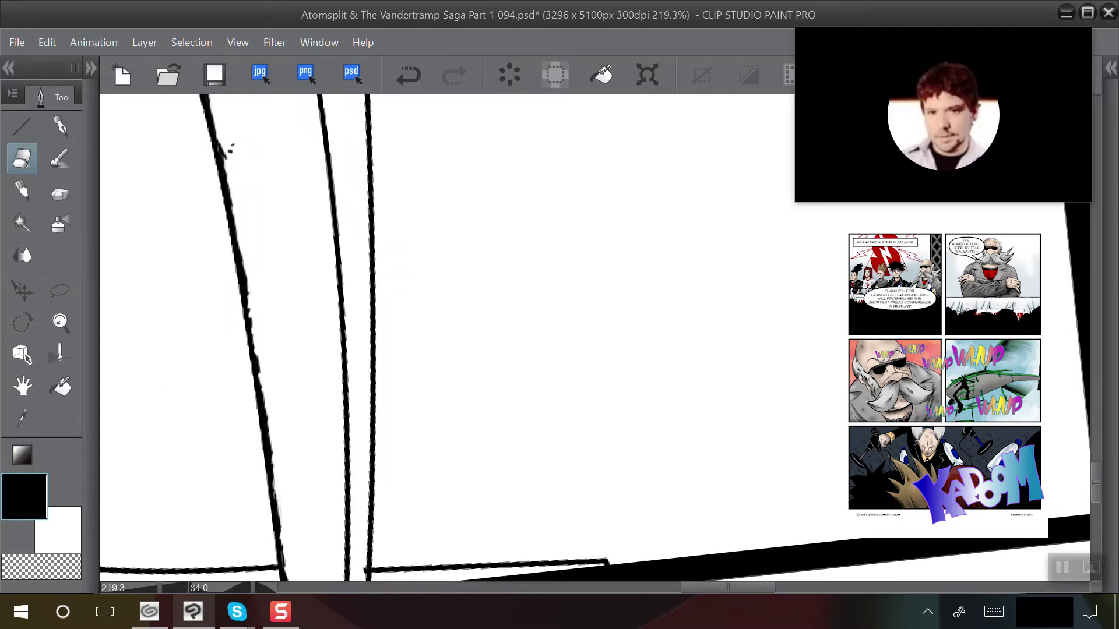
scroll(159, 338, up, 3)
drag(310, 365, 311, 302)
drag(308, 362, 305, 324)
drag(320, 429, 314, 366)
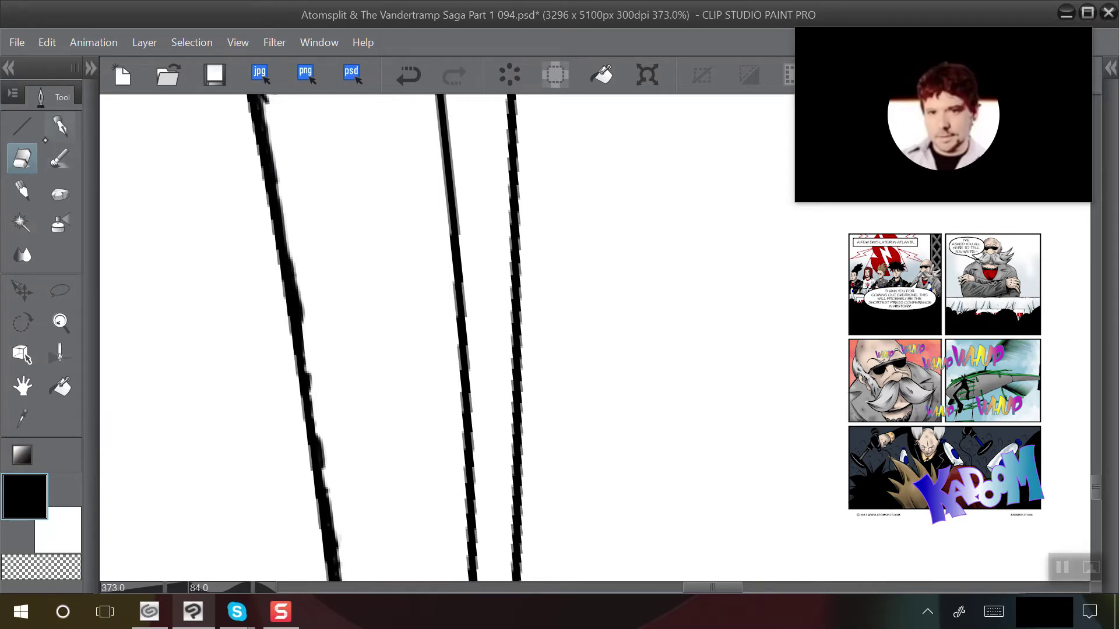
Dot a loose cluster of small pen specks inside the middle of the tail boom, between its outer and inner lines
click(60, 126)
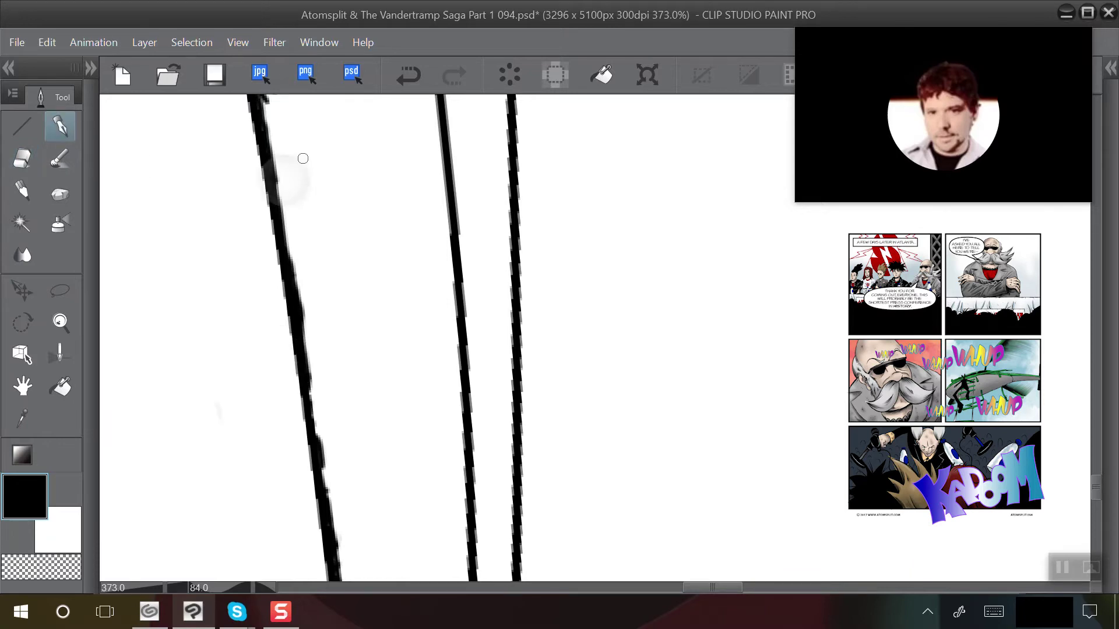
scroll(267, 137, down, 3)
scroll(248, 300, down, 3)
scroll(447, 338, up, 3)
scroll(310, 397, up, 3)
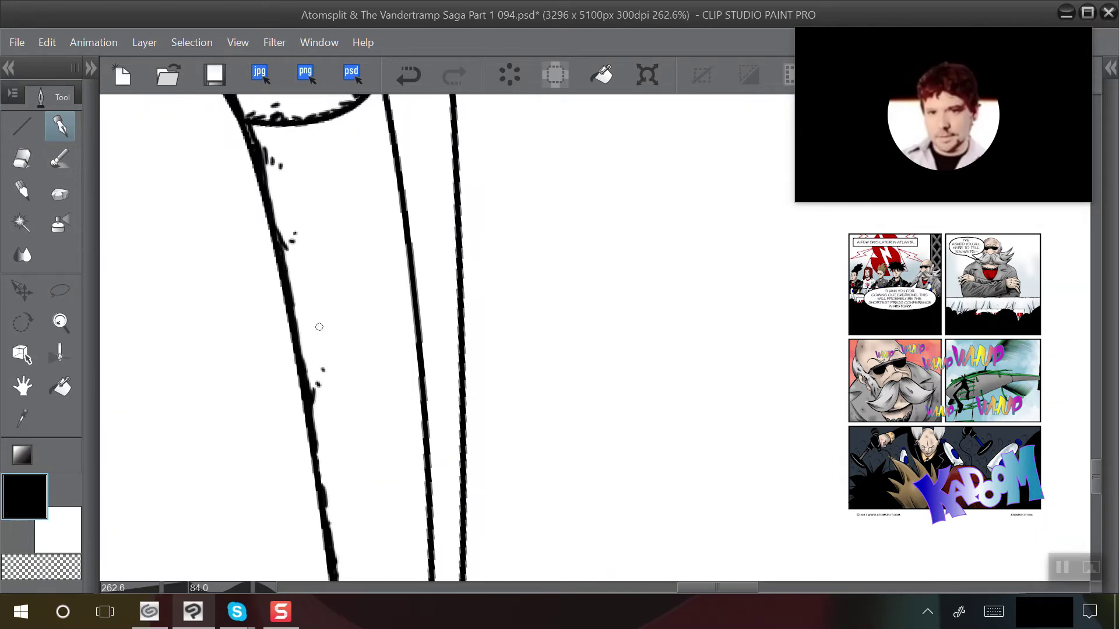
scroll(294, 181, down, 1)
mouse_move(372, 442)
mouse_down()
mouse_move(339, 381)
mouse_move(331, 390)
mouse_up()
drag(333, 374, 329, 378)
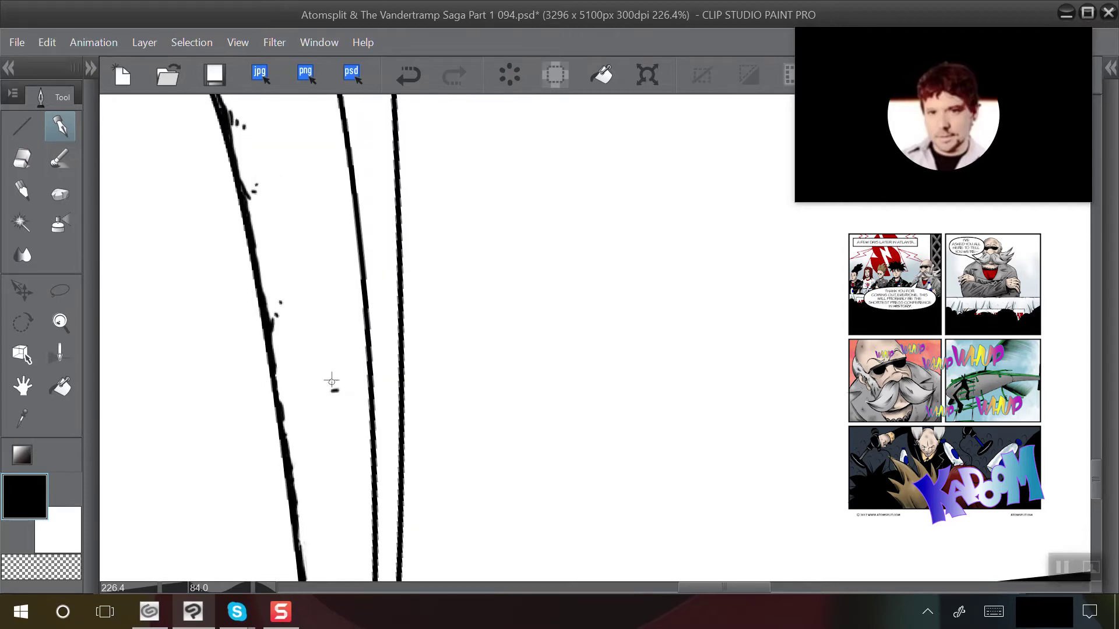
click(324, 430)
scroll(238, 291, down, 1)
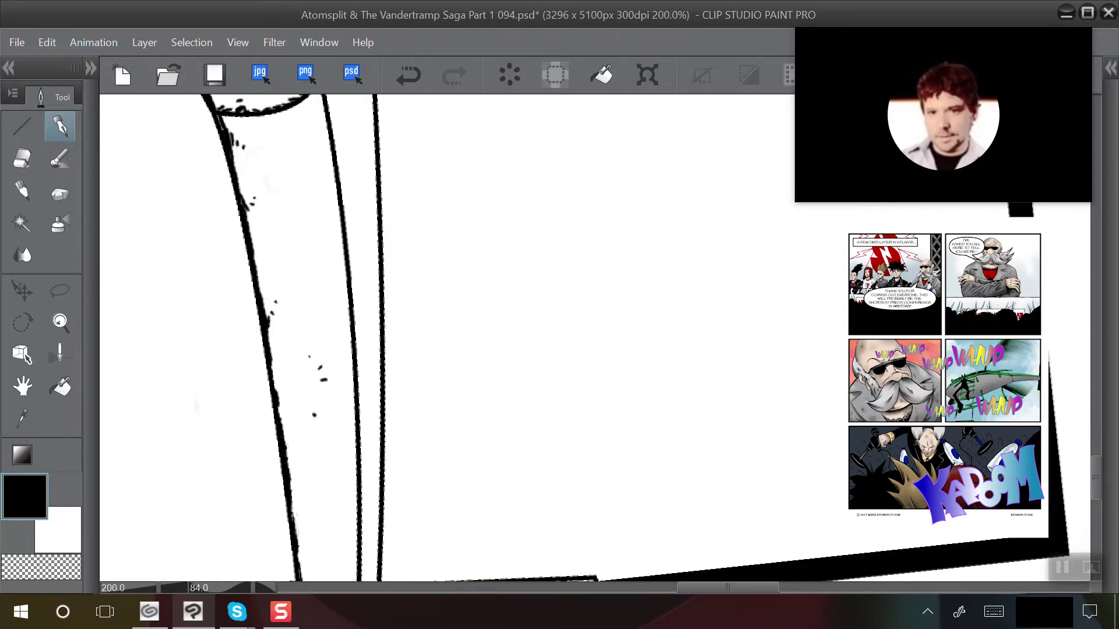
Trim the rough texture along the curved seam between the fuselage and tail boom with the eraser
scroll(239, 233, up, 3)
scroll(233, 245, up, 3)
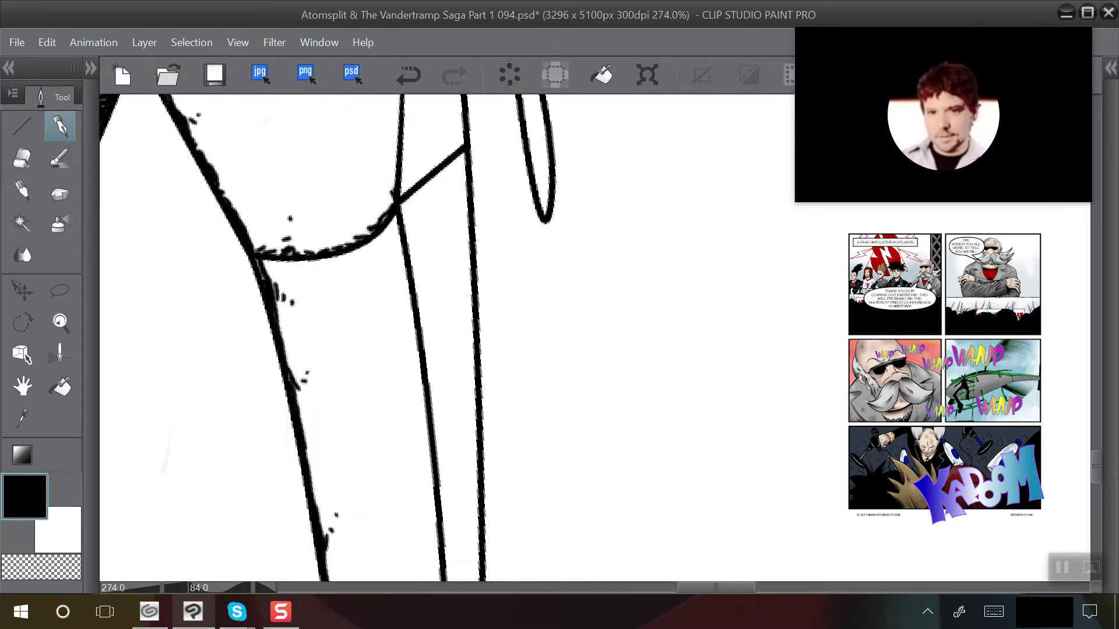
scroll(349, 291, up, 2)
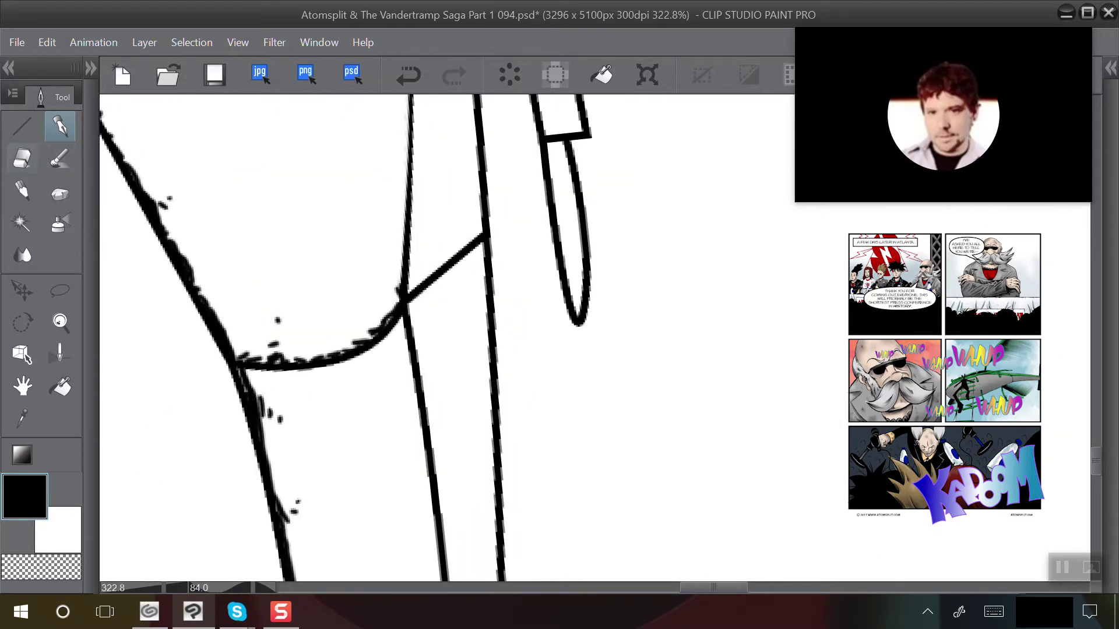
click(25, 159)
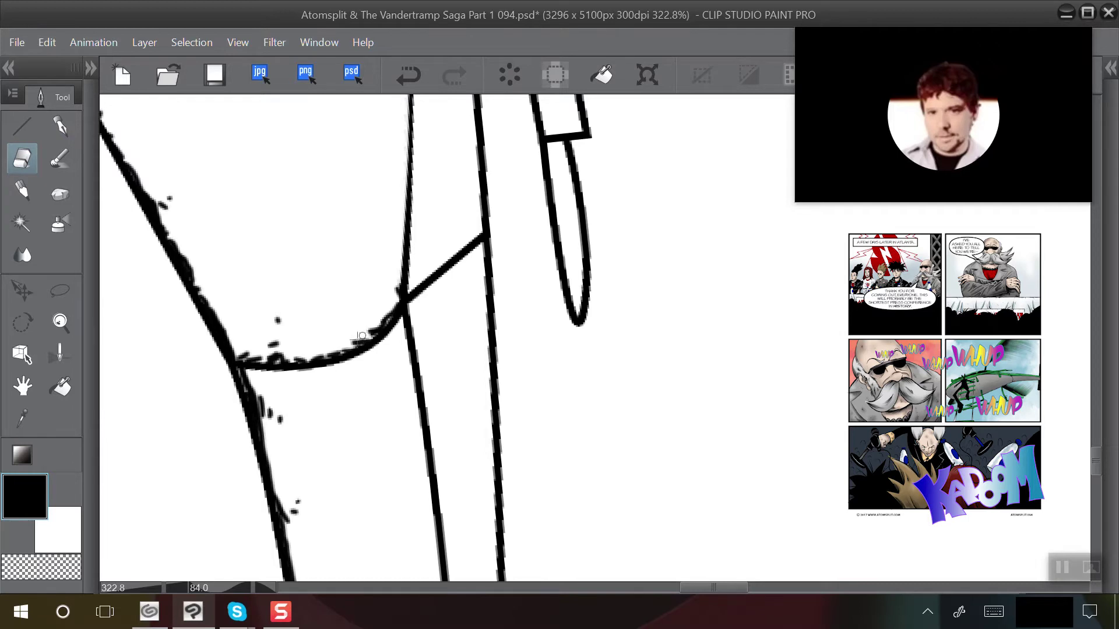
mouse_move(362, 336)
mouse_down()
mouse_move(332, 352)
mouse_move(372, 331)
mouse_up()
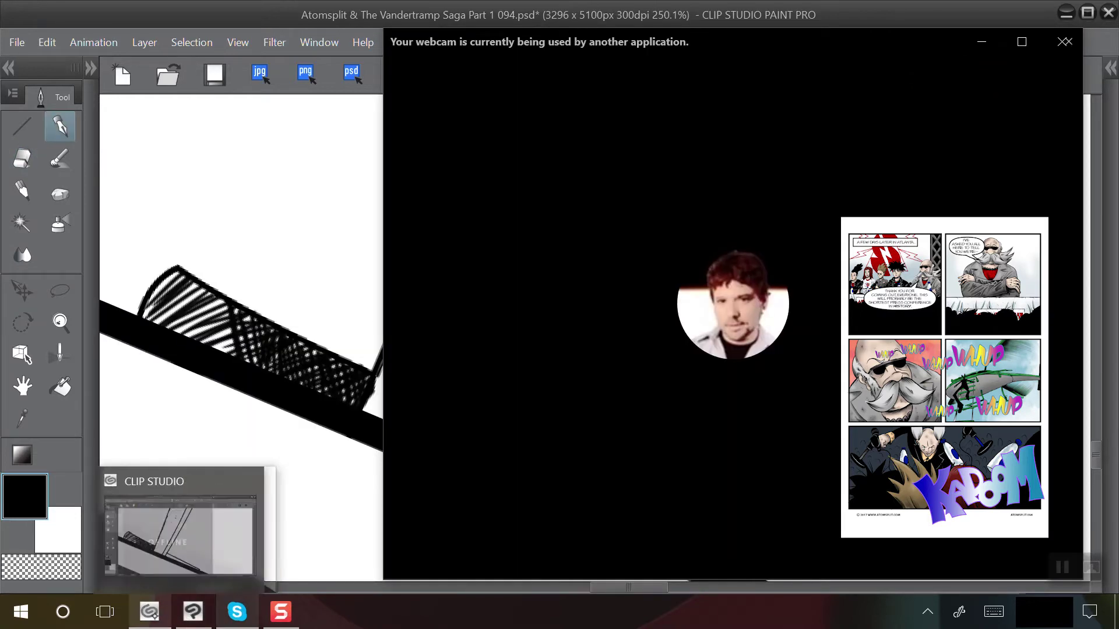
Cross-hatch the lower tail fin against the panel border with dense pen strokes out to its rounded end
click(150, 618)
click(190, 616)
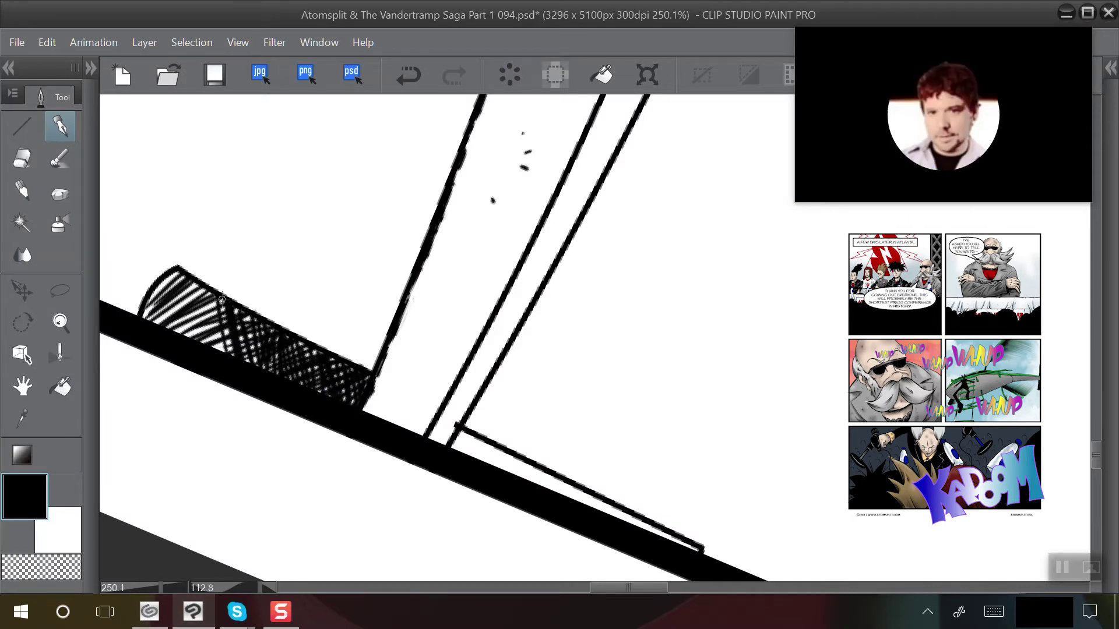
drag(236, 312, 256, 361)
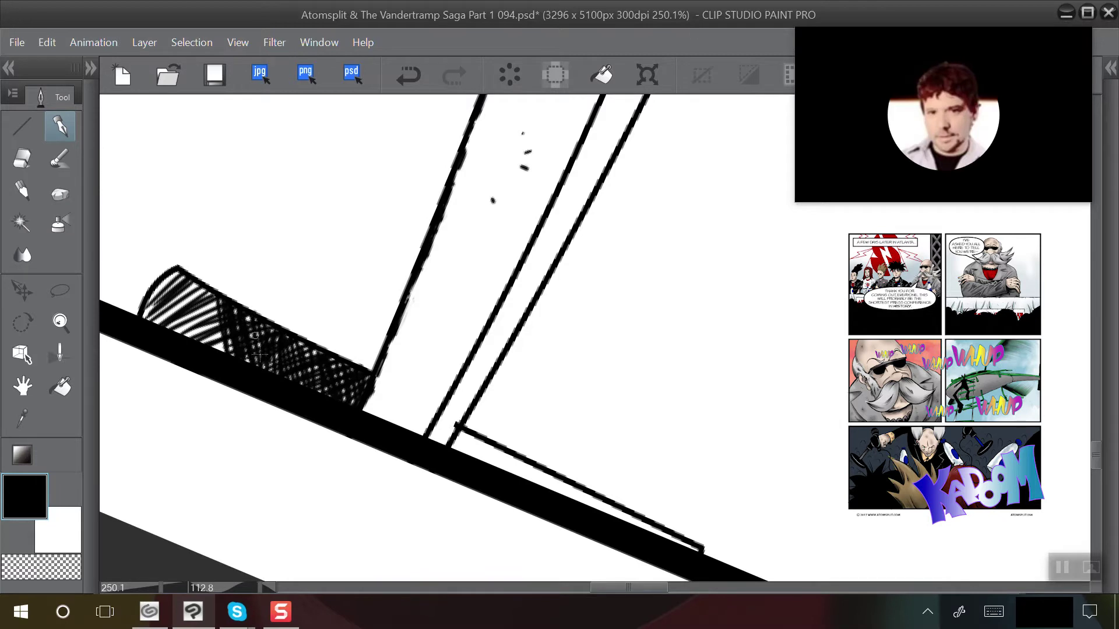
mouse_move(211, 291)
mouse_down()
mouse_move(218, 324)
mouse_move(200, 292)
mouse_move(217, 331)
mouse_move(185, 279)
mouse_move(218, 351)
mouse_move(182, 276)
mouse_move(198, 308)
mouse_move(205, 285)
mouse_move(230, 354)
mouse_move(176, 276)
mouse_move(213, 356)
mouse_move(172, 277)
mouse_move(196, 326)
mouse_move(171, 279)
mouse_move(187, 329)
mouse_move(167, 283)
mouse_move(186, 336)
mouse_up()
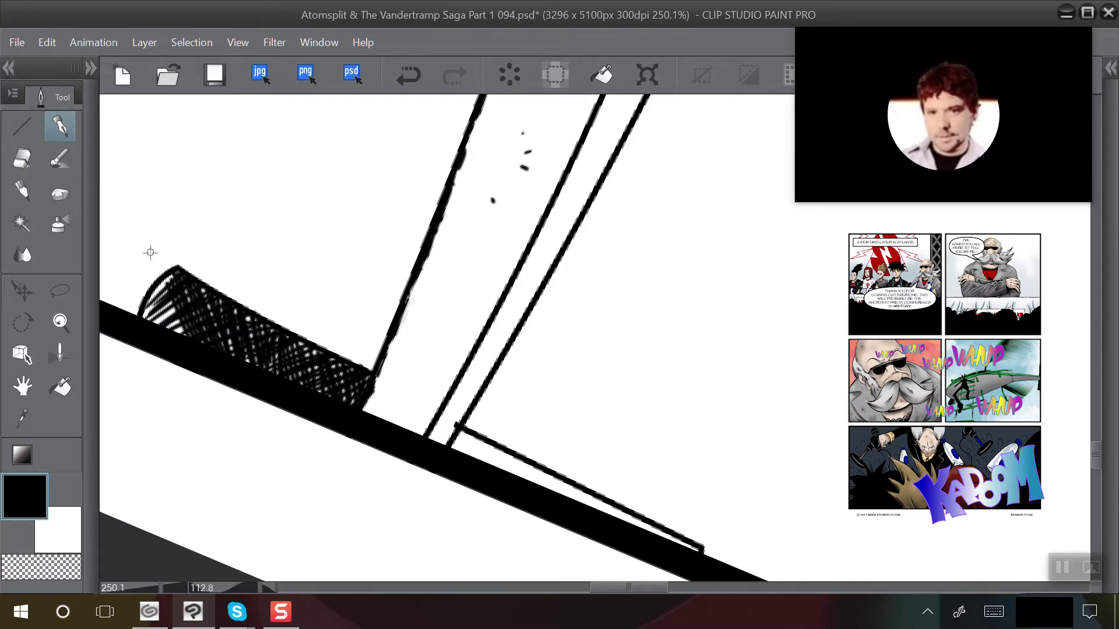
mouse_move(166, 278)
mouse_down()
mouse_move(179, 326)
mouse_move(161, 309)
mouse_move(167, 321)
mouse_up()
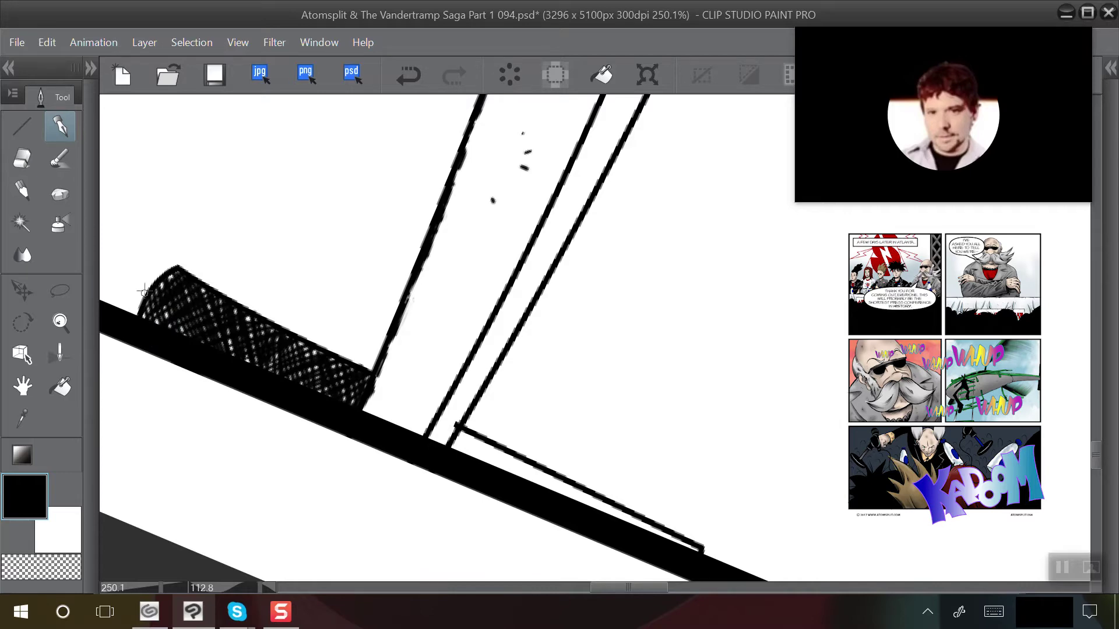
Ink rough texture and specks along the tail boom's inner line from the panel border toward the curved seam
scroll(285, 315, down, 1)
drag(437, 373, 296, 398)
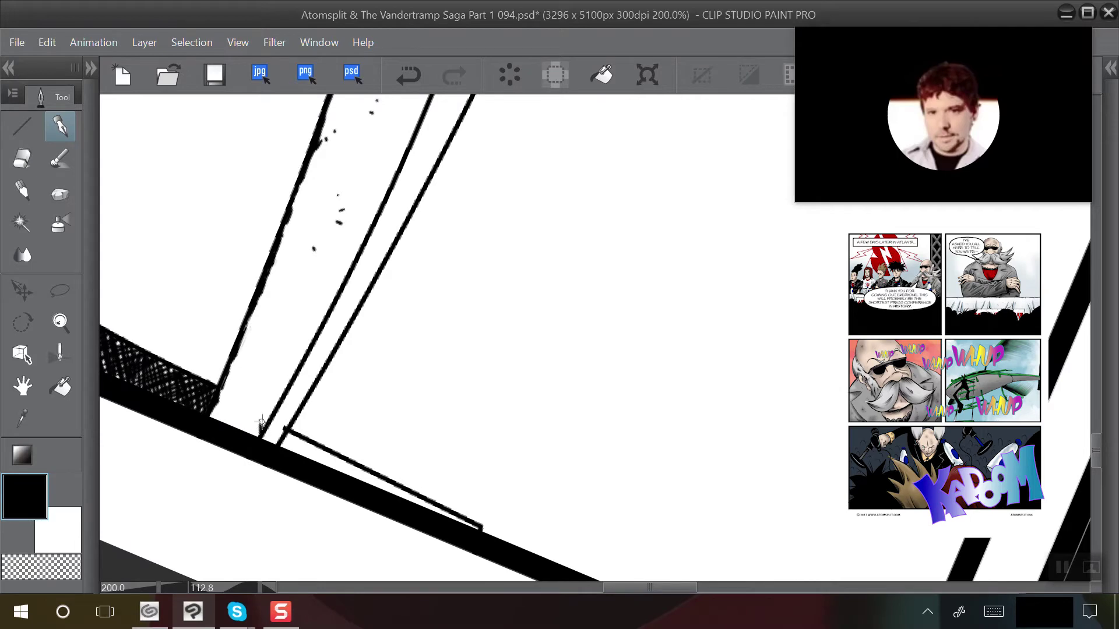
scroll(253, 156, down, 1)
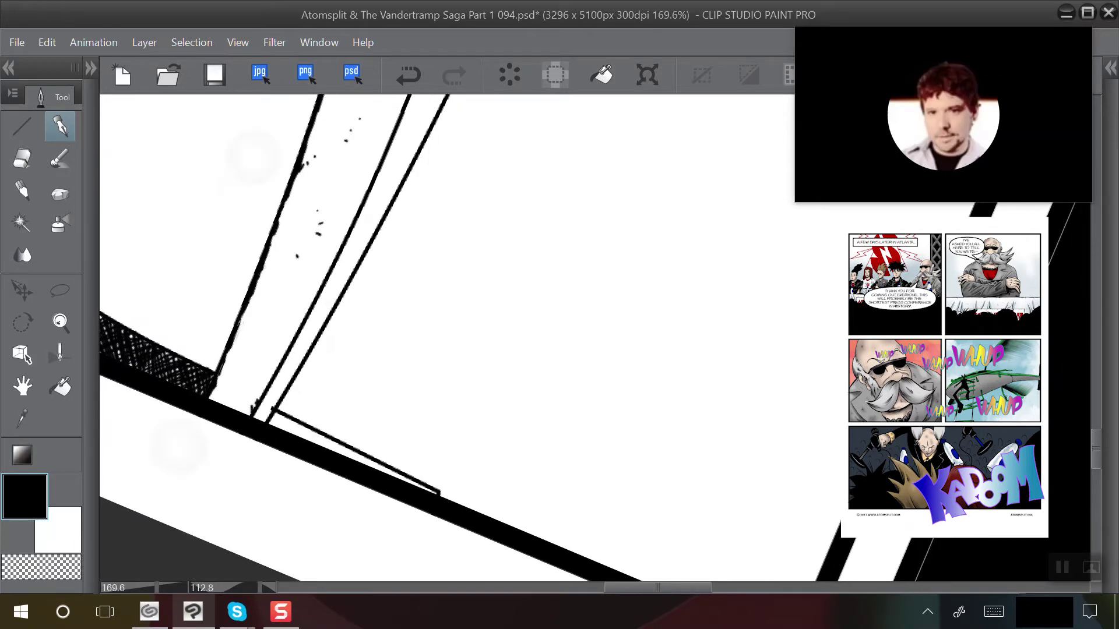
drag(179, 448, 261, 469)
drag(233, 187, 364, 387)
scroll(251, 139, down, 1)
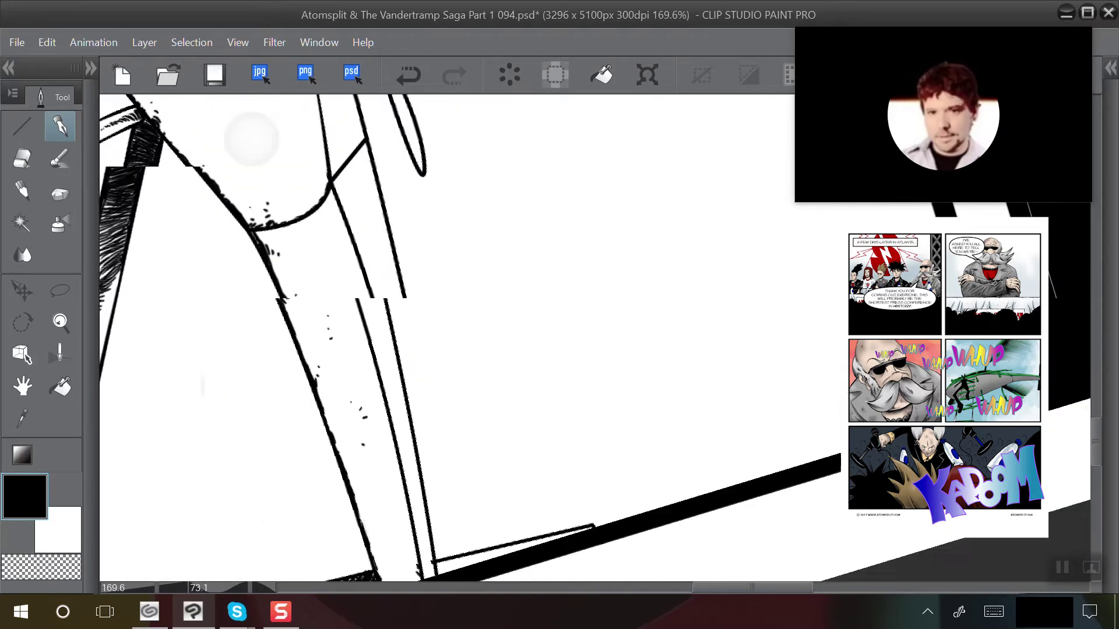
scroll(250, 139, down, 1)
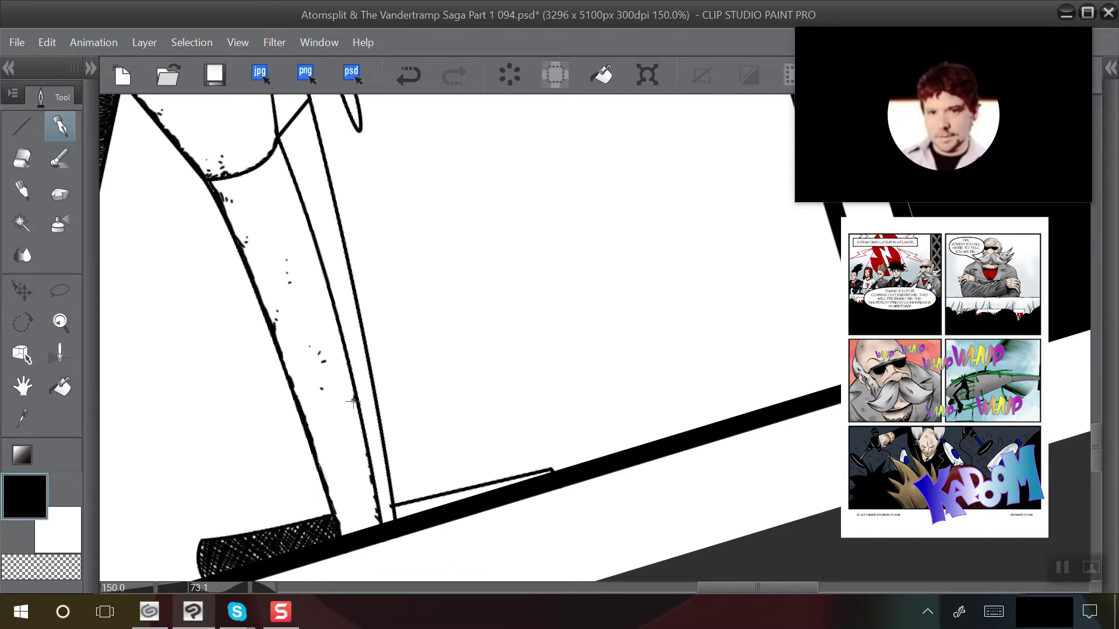
scroll(342, 300, up, 2)
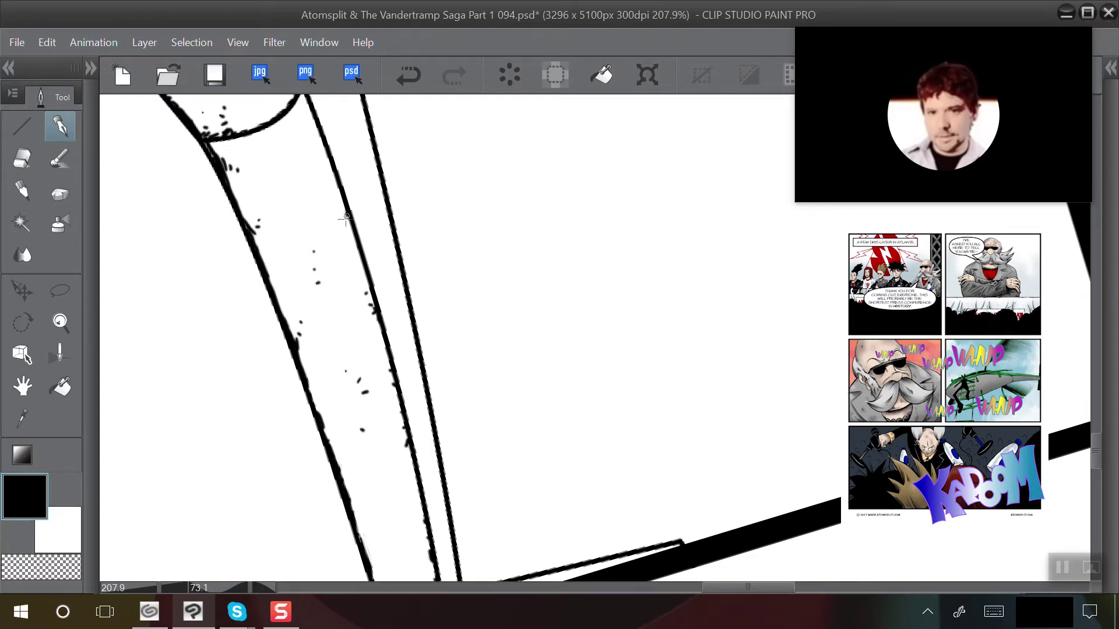
Hatch the narrow upper tail fin beside the panel border with diagonal pen strokes along its full length
mouse_move(314, 136)
mouse_down()
mouse_move(310, 126)
mouse_move(256, 300)
mouse_move(237, 235)
mouse_up()
mouse_move(282, 153)
mouse_down()
mouse_move(198, 150)
mouse_move(154, 163)
mouse_up()
mouse_move(232, 132)
mouse_down()
mouse_move(239, 109)
mouse_move(233, 125)
mouse_up()
scroll(262, 280, down, 1)
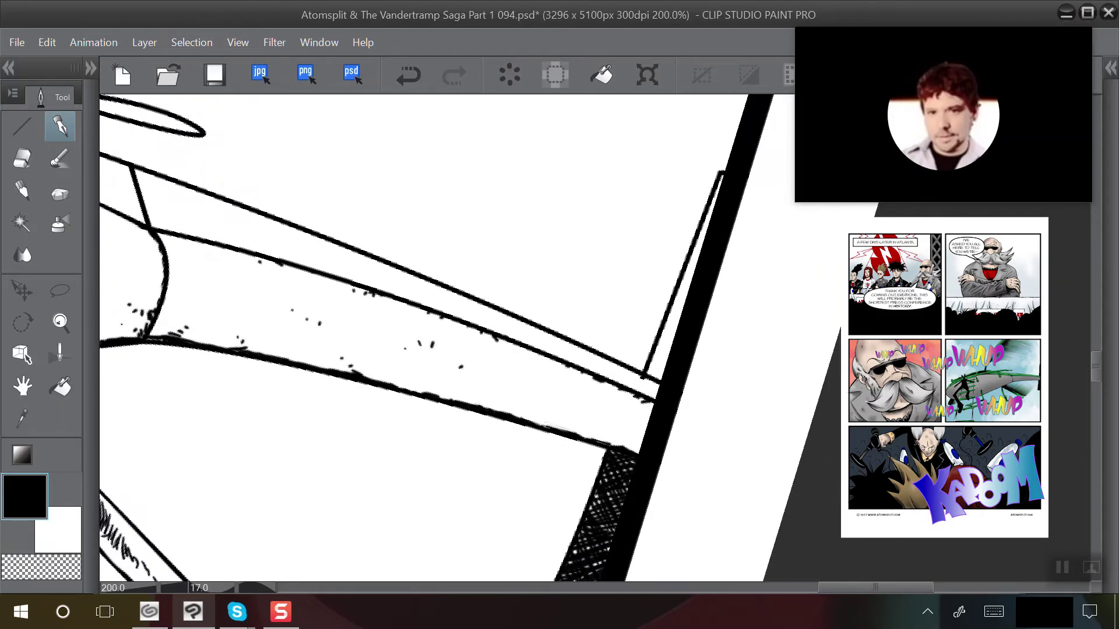
drag(251, 195, 213, 186)
mouse_move(682, 232)
mouse_down()
mouse_move(494, 324)
mouse_move(497, 340)
mouse_move(499, 268)
mouse_up()
mouse_move(480, 288)
mouse_down()
mouse_move(496, 242)
mouse_move(482, 279)
mouse_move(499, 147)
mouse_up()
drag(484, 166, 497, 139)
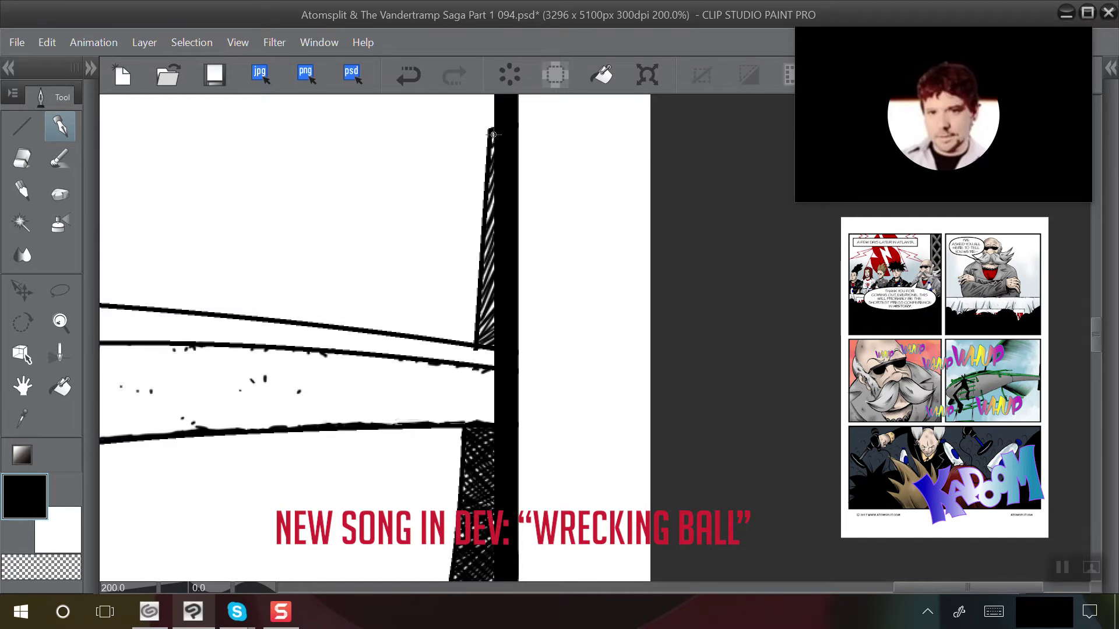
Cross-hatch the narrow upper tail fin with a second set of strokes in the opposite direction, up to its tip
mouse_move(478, 337)
mouse_down()
mouse_move(487, 348)
mouse_move(495, 332)
mouse_up()
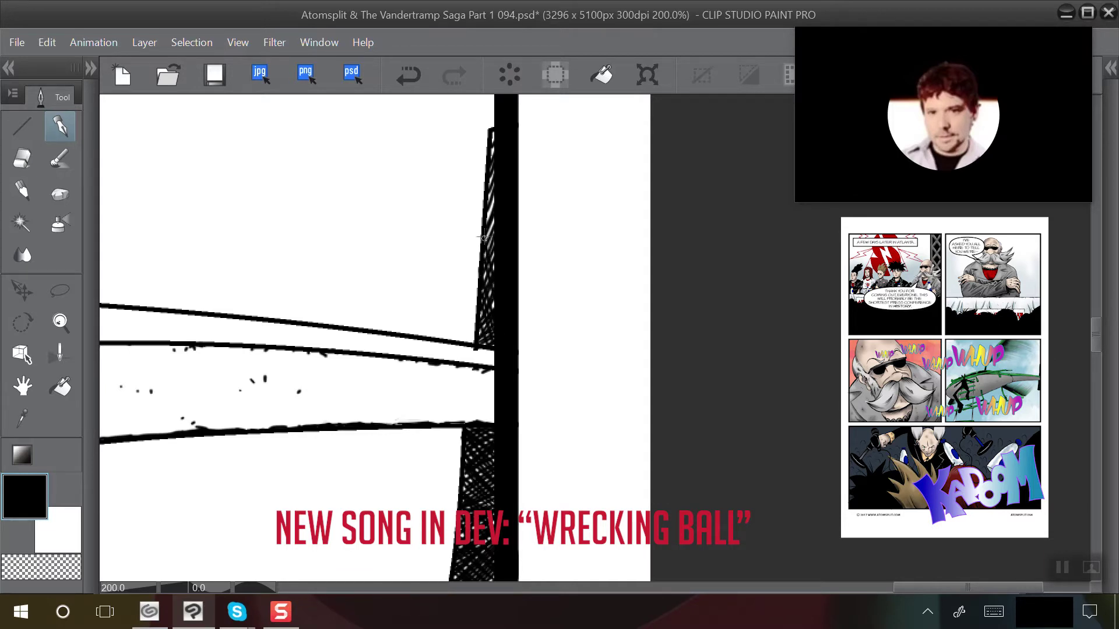
mouse_move(486, 213)
mouse_down()
mouse_move(494, 238)
mouse_move(494, 221)
mouse_up()
drag(487, 174, 495, 201)
drag(488, 153, 495, 174)
mouse_move(490, 132)
mouse_down()
mouse_move(495, 152)
mouse_move(780, 144)
mouse_up()
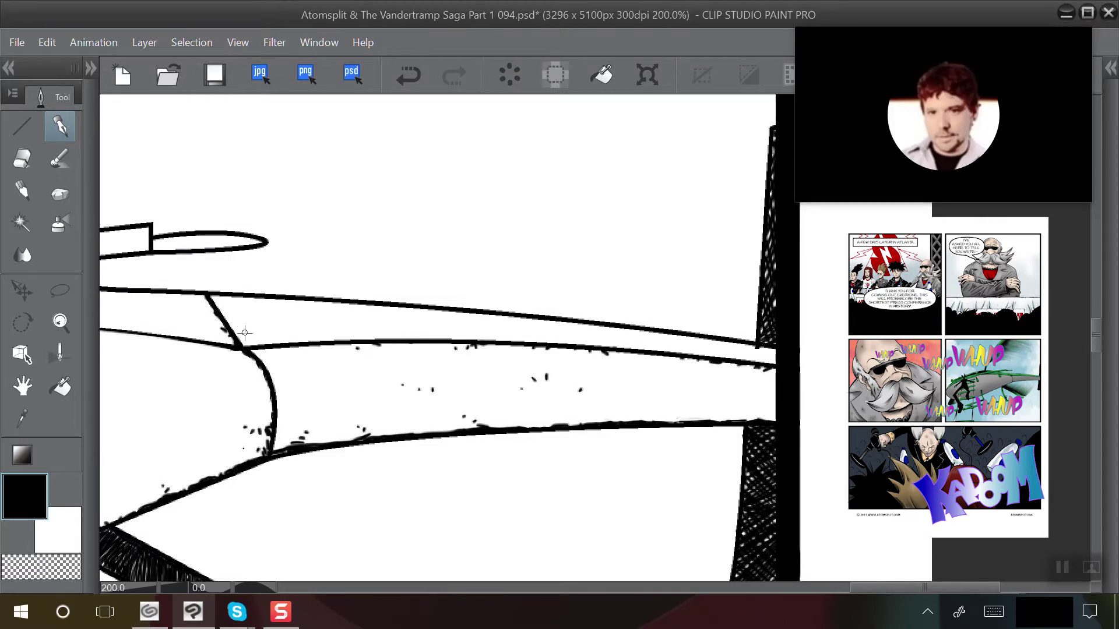
Ink short shading strokes on the tail side of the diagonal seam and dot specks along the tail boom's upper strip
mouse_move(245, 322)
mouse_down()
mouse_move(262, 337)
mouse_move(268, 327)
mouse_move(309, 331)
mouse_up()
click(285, 335)
drag(355, 169, 435, 174)
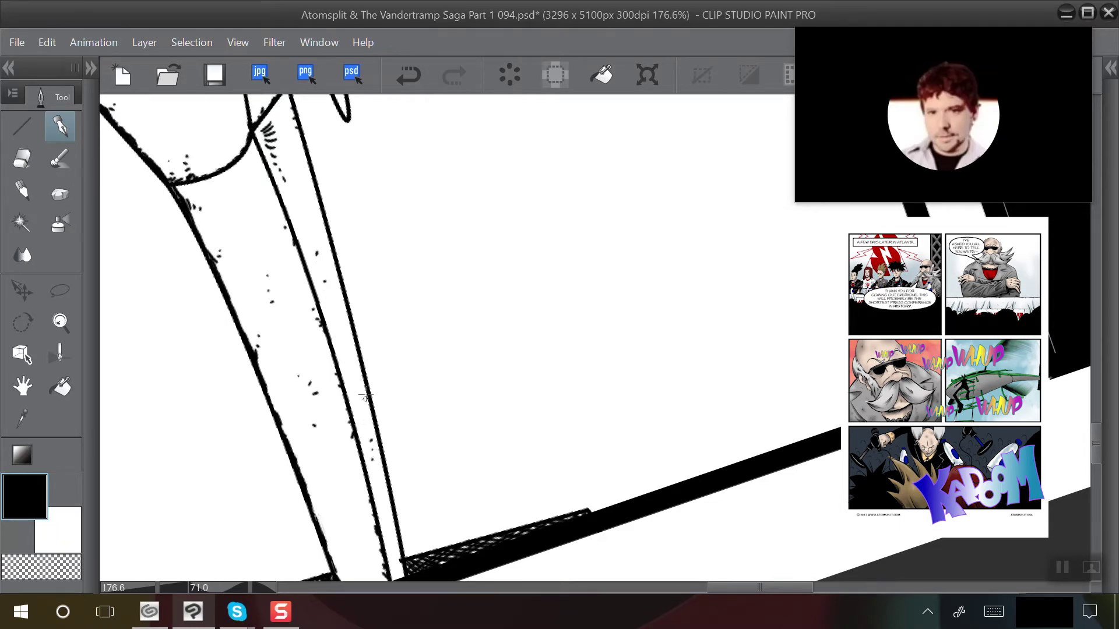
drag(370, 353, 332, 254)
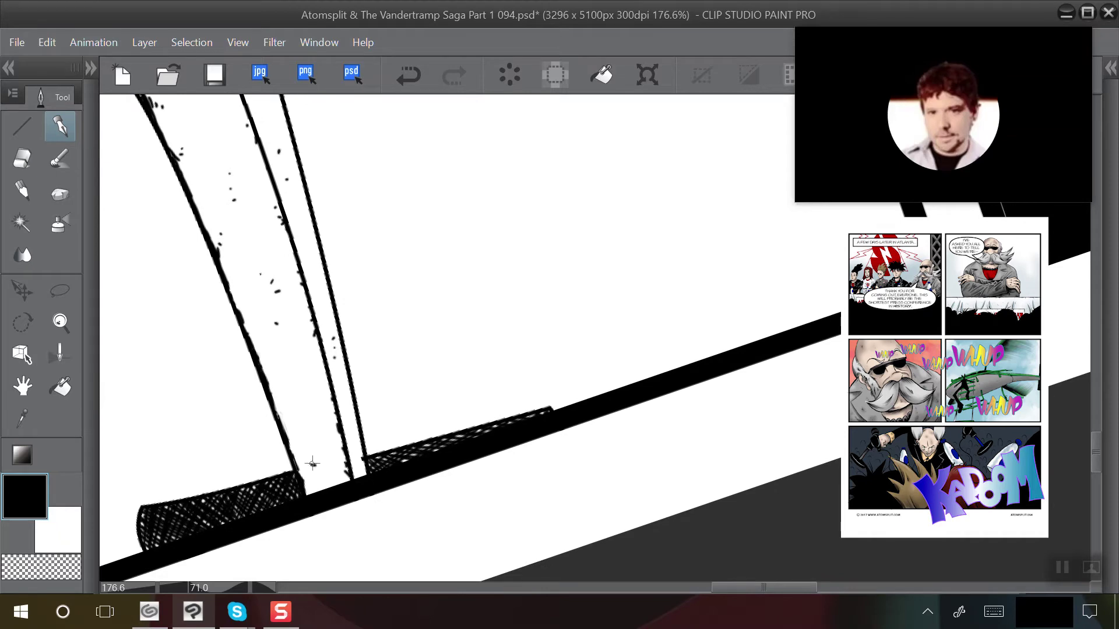
click(311, 438)
drag(168, 390, 238, 535)
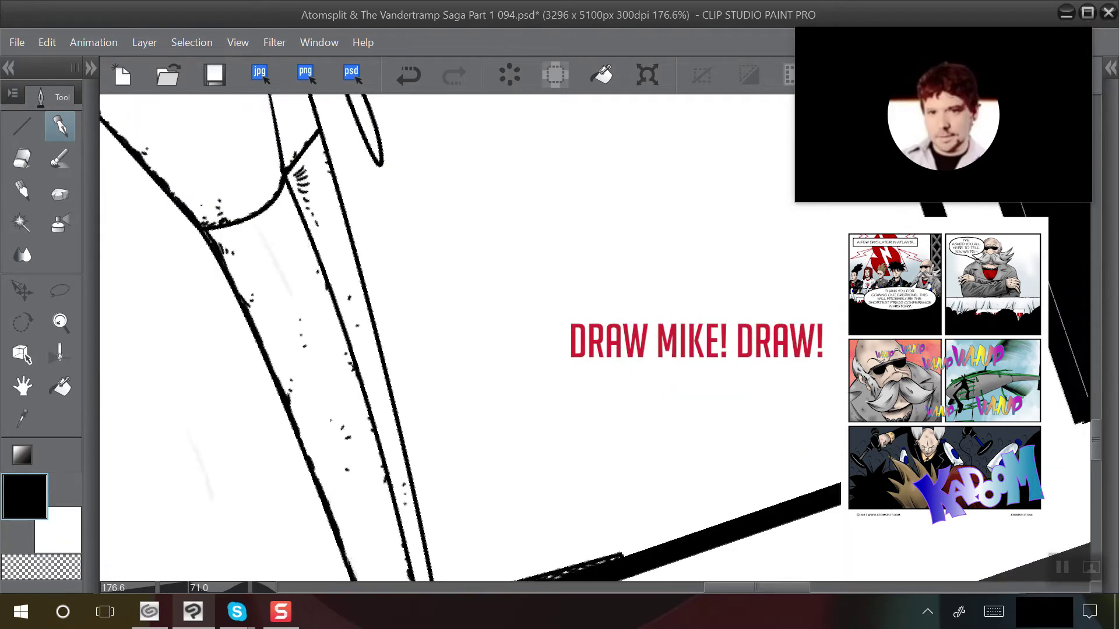
Add short shading strokes and specks on the fuselage side of the diagonal seam
drag(201, 229, 268, 404)
scroll(249, 135, up, 1)
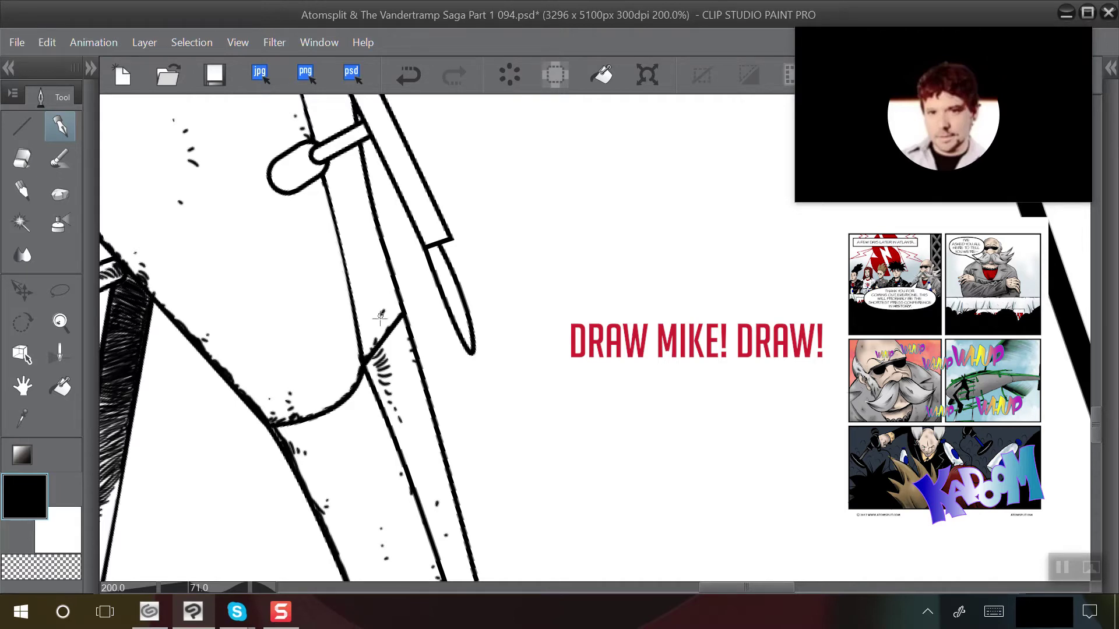
drag(385, 307, 378, 324)
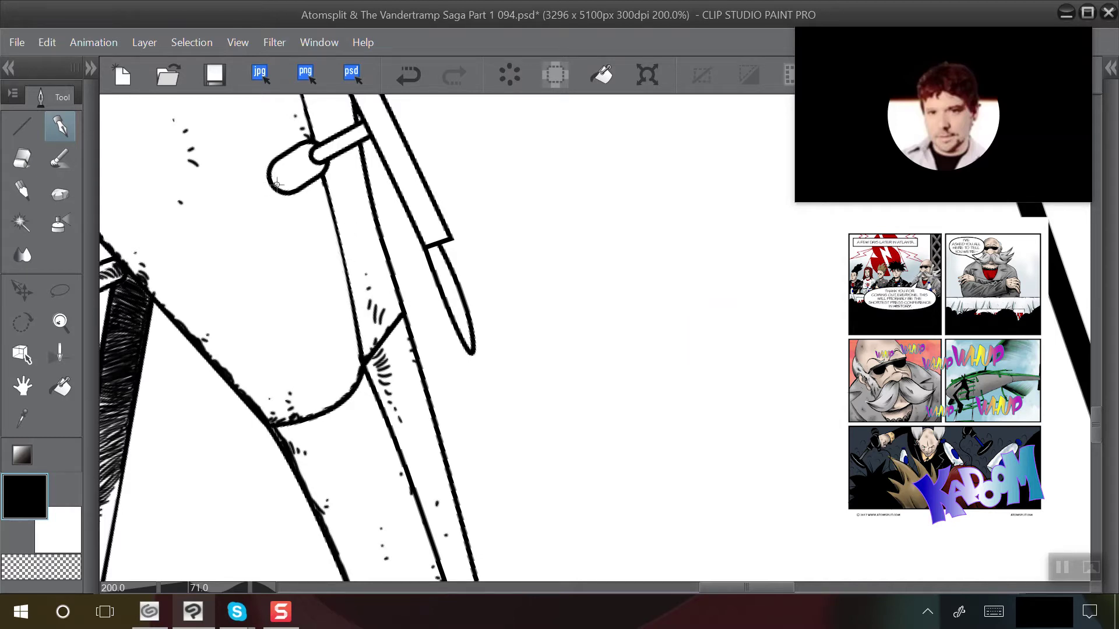
Shade the rounded knob and the rod joining it to the long tube with short pen strokes
drag(281, 184, 286, 177)
scroll(228, 117, up, 2)
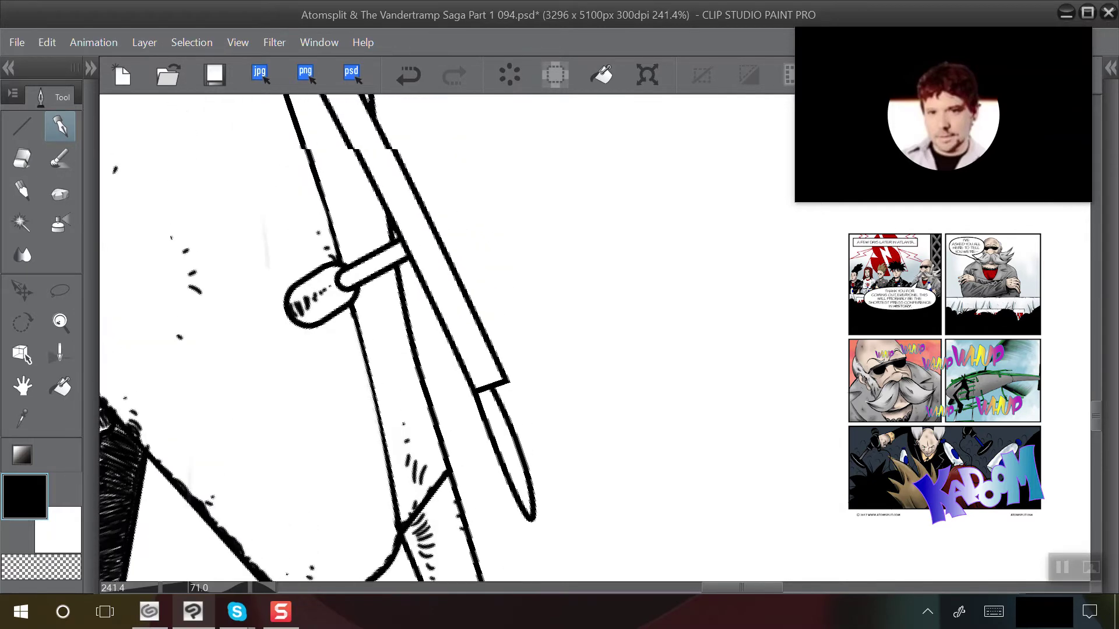
drag(404, 159, 396, 195)
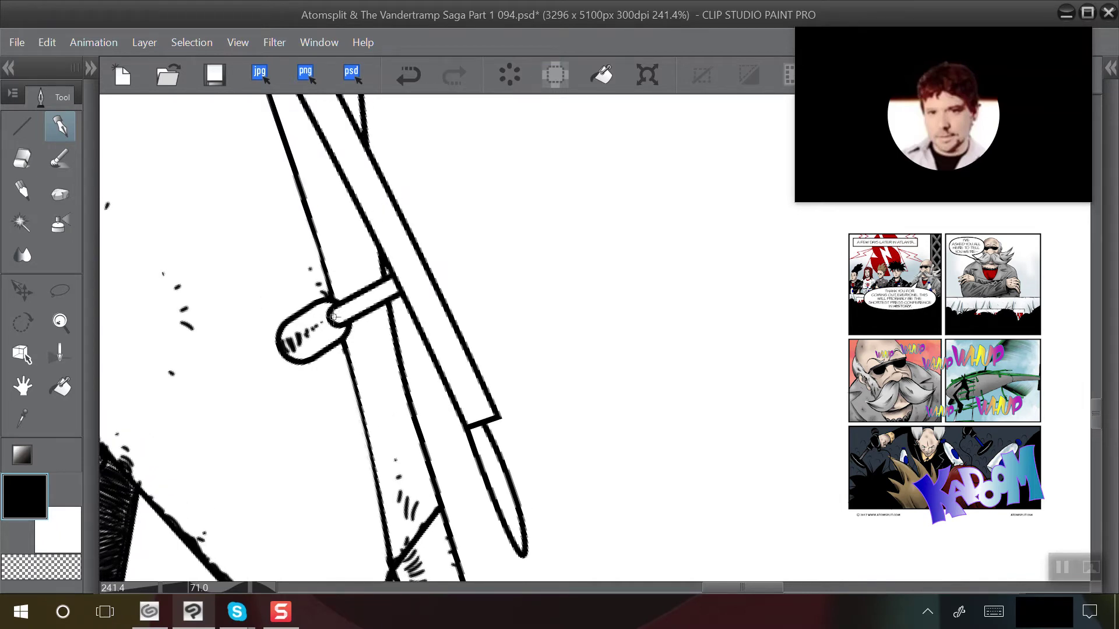
drag(339, 323, 341, 319)
Ink short shadow strokes and trailing specks on the fuselage strip just below the knob's rod
drag(357, 330, 363, 353)
click(361, 368)
click(362, 383)
click(380, 391)
Ink shading strokes and specks above the knob's rod and hatch the narrow wedge between the fuselage line and the long tube
mouse_move(369, 276)
mouse_down()
mouse_move(359, 384)
mouse_move(343, 258)
mouse_move(318, 231)
mouse_up()
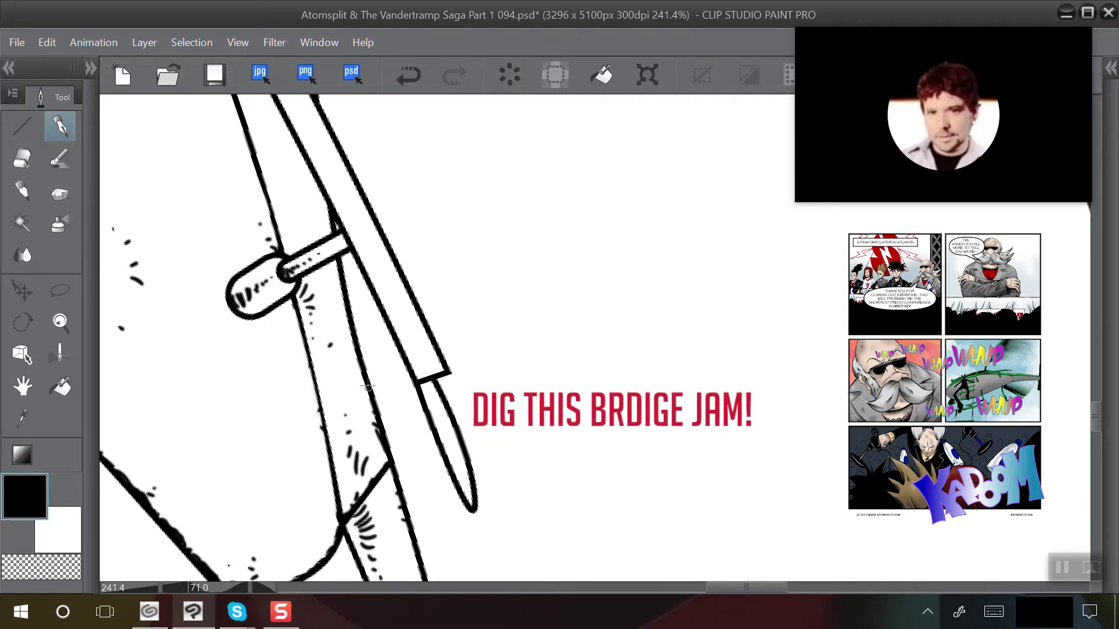
drag(346, 295, 376, 419)
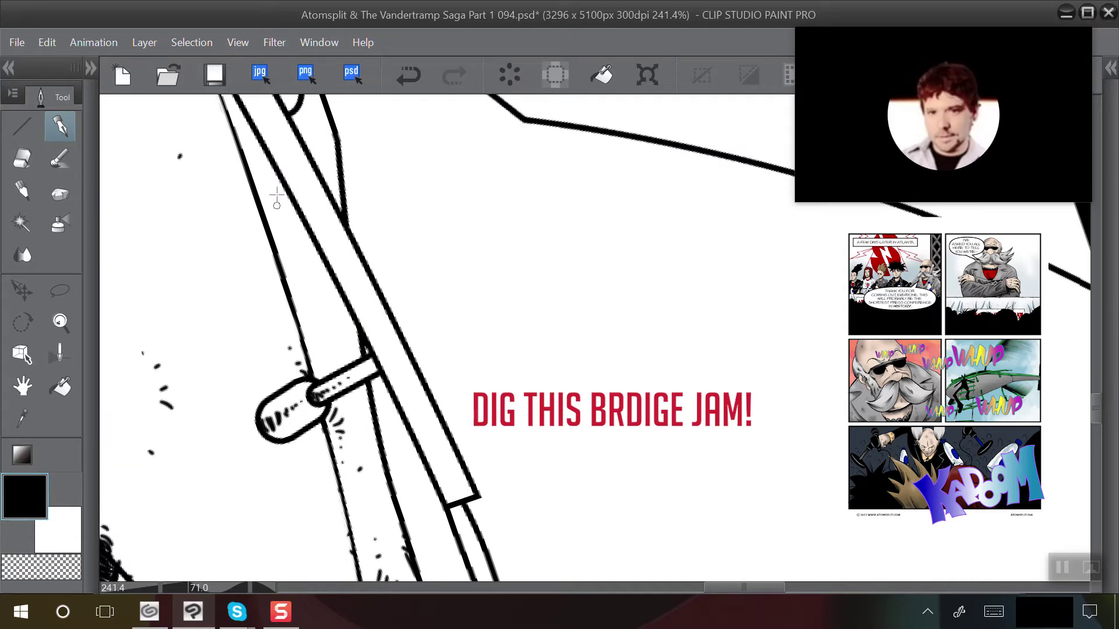
drag(285, 170, 316, 241)
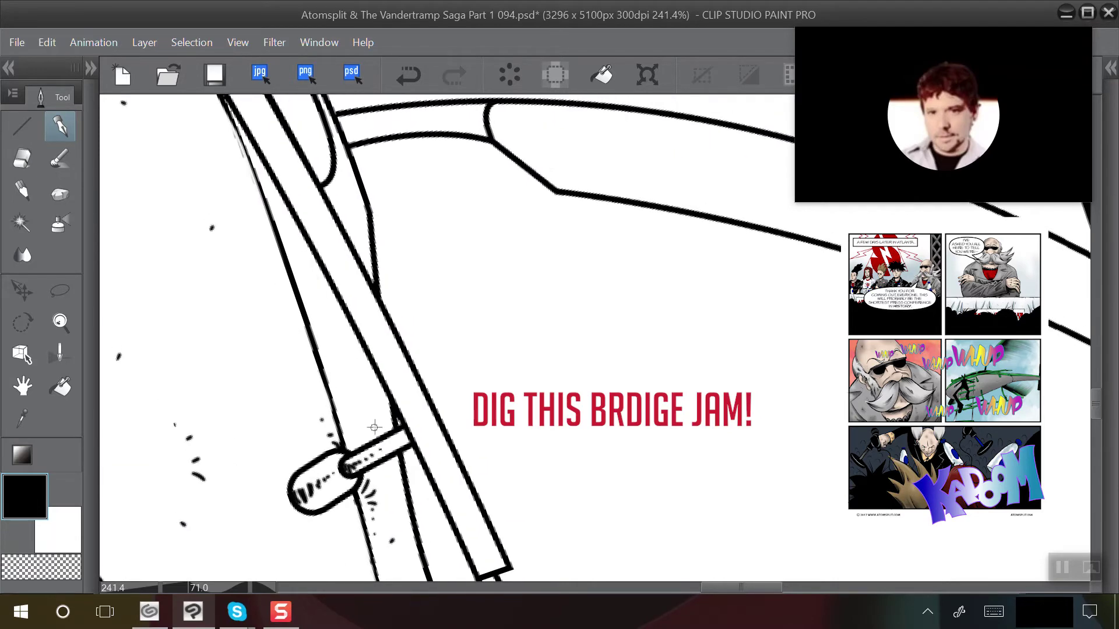
drag(375, 425, 364, 409)
click(361, 385)
click(336, 347)
click(323, 318)
scroll(288, 189, up, 2)
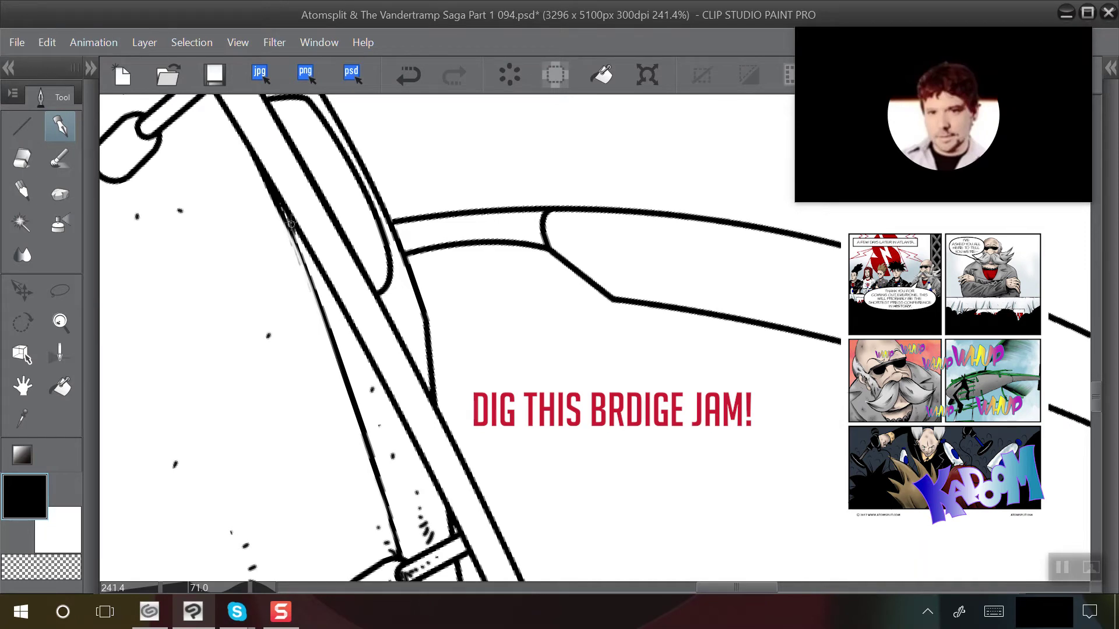
mouse_move(292, 226)
mouse_down()
mouse_move(303, 267)
mouse_move(311, 251)
mouse_move(317, 307)
mouse_move(310, 257)
mouse_move(357, 382)
mouse_up()
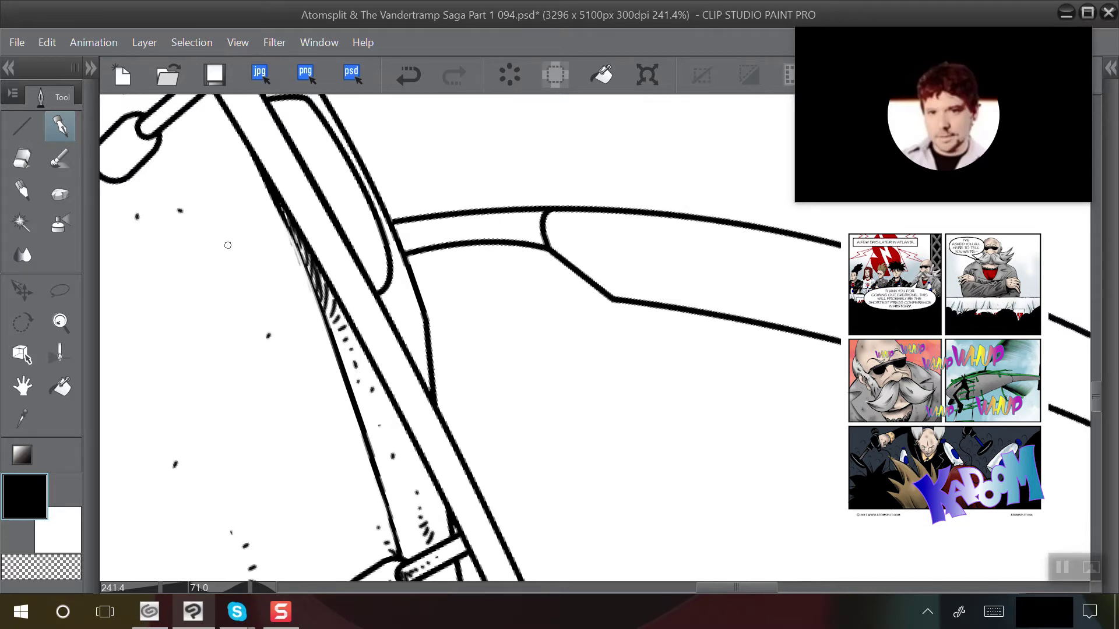
Erase along the fuselage-side outline of the long tube to clean it up beside the new hatching
key(e)
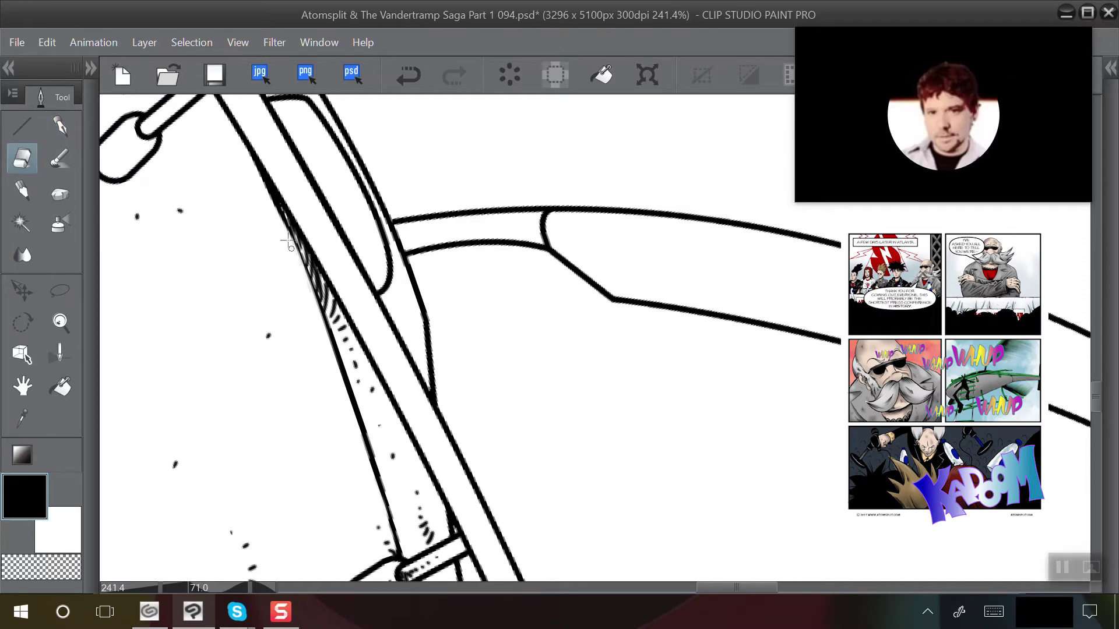
scroll(251, 286, down, 1)
drag(270, 195, 195, 73)
drag(296, 282, 241, 186)
scroll(398, 568, up, 2)
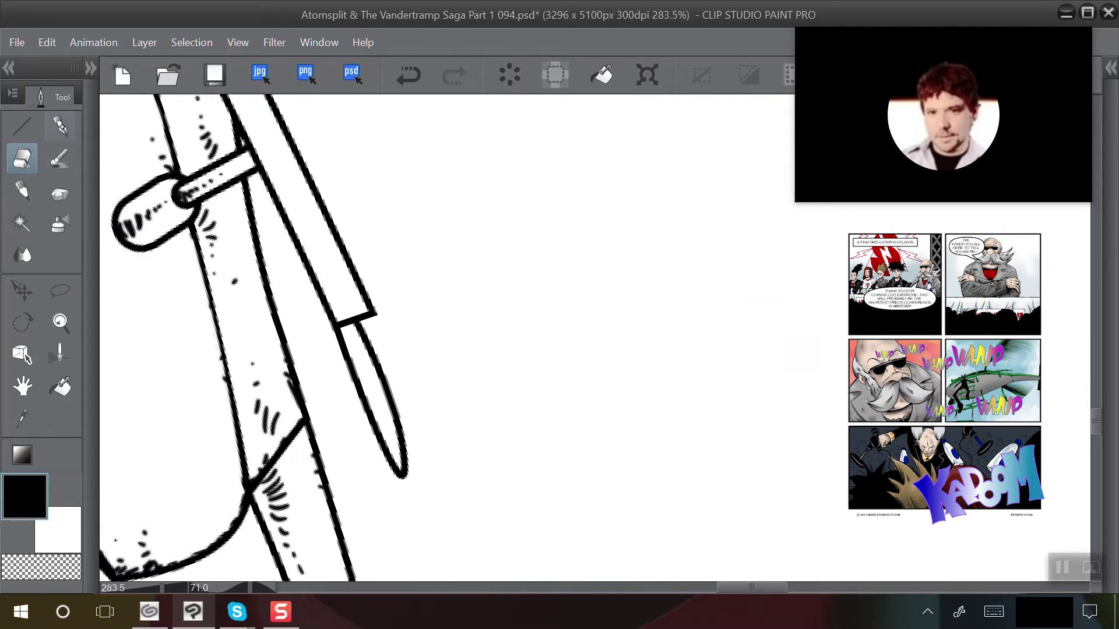
Hatch the tapered tip at the long tube's end and roughen the tube's fuselage-side edge with heavier ink and small bumps
click(60, 126)
mouse_move(397, 466)
mouse_down()
mouse_move(346, 342)
mouse_move(350, 324)
mouse_move(423, 473)
mouse_up()
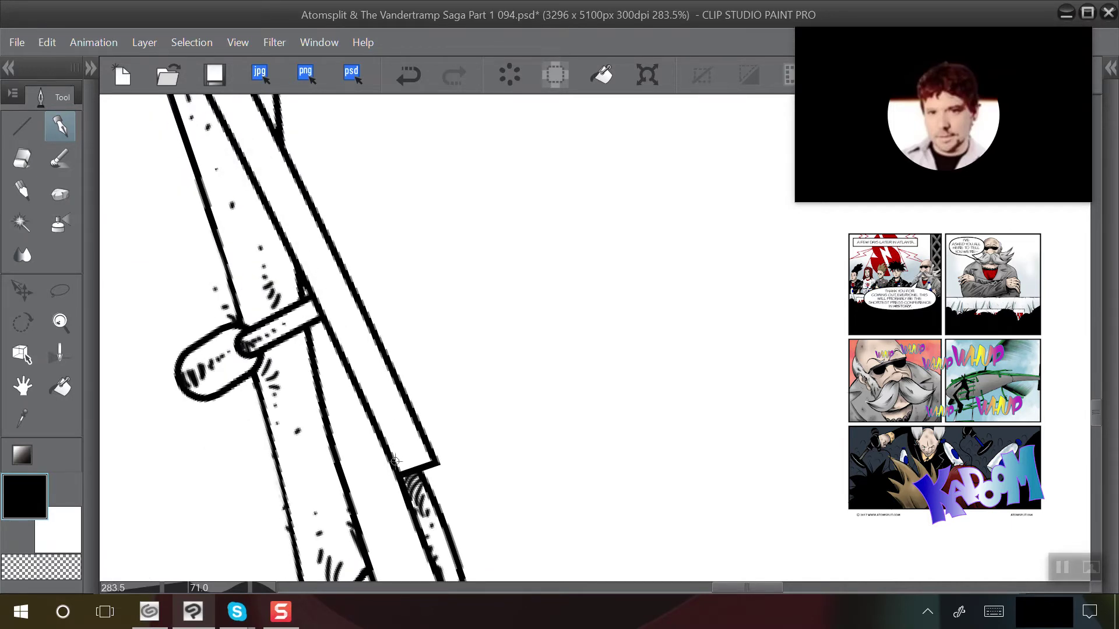
drag(397, 470, 284, 223)
click(277, 214)
mouse_move(270, 150)
mouse_down()
mouse_move(323, 299)
mouse_move(326, 360)
mouse_up()
mouse_move(346, 429)
mouse_down()
mouse_move(257, 262)
mouse_move(268, 181)
mouse_move(351, 461)
mouse_move(312, 382)
mouse_up()
drag(211, 178, 271, 282)
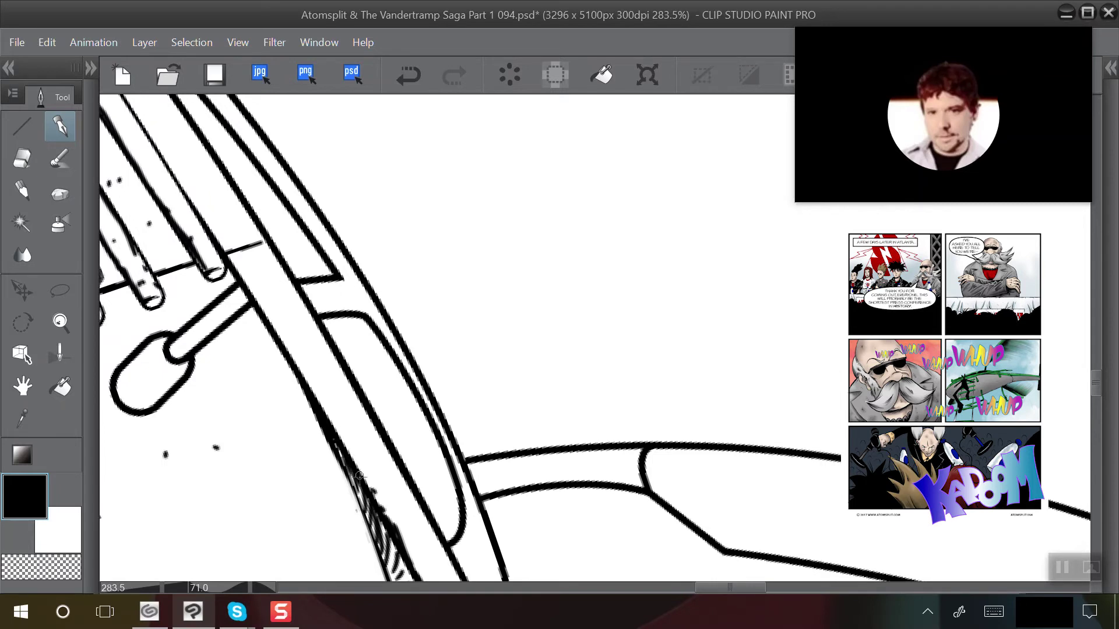
drag(357, 460, 232, 268)
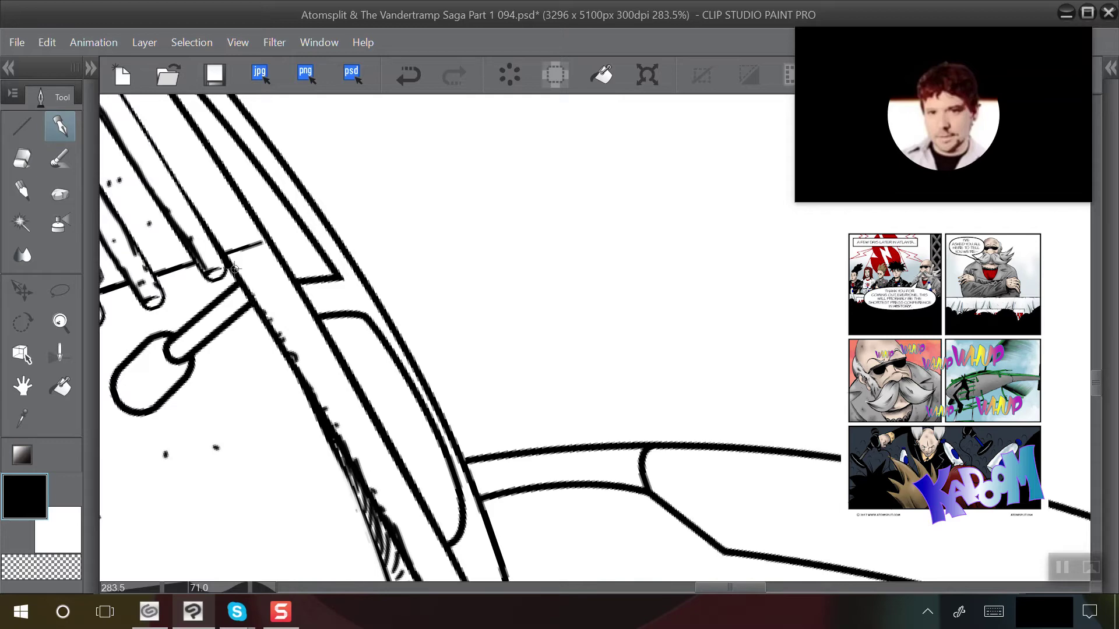
Redraw the short seam crossing the upper long tube as a thicker line and add ink specks on the tube
scroll(192, 302, down, 2)
drag(287, 201, 342, 265)
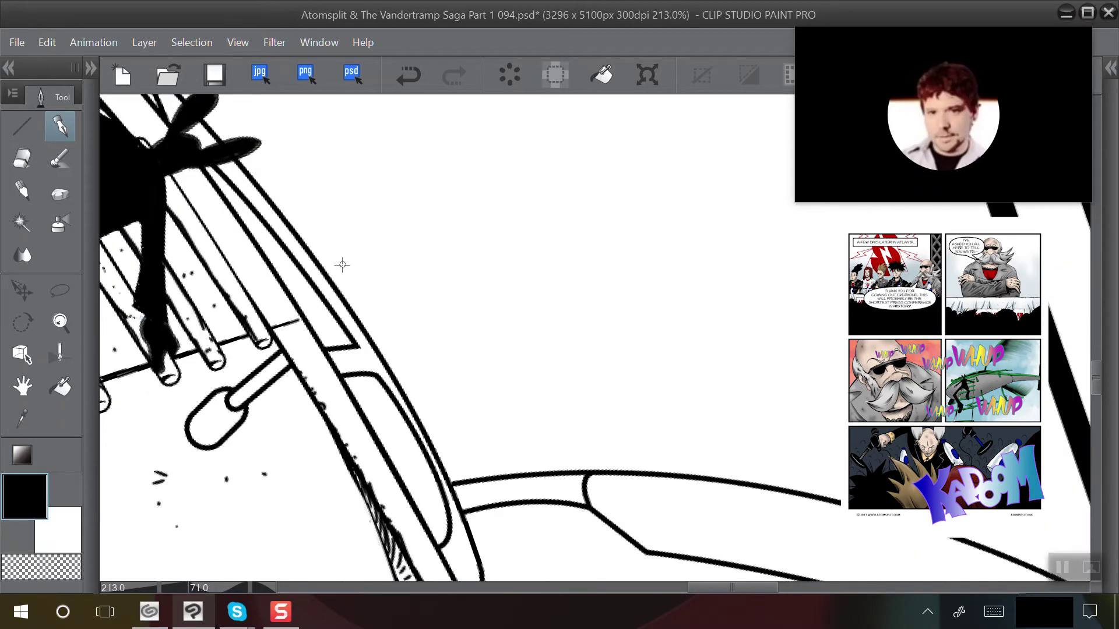
drag(294, 317, 265, 328)
click(408, 74)
drag(322, 265, 282, 240)
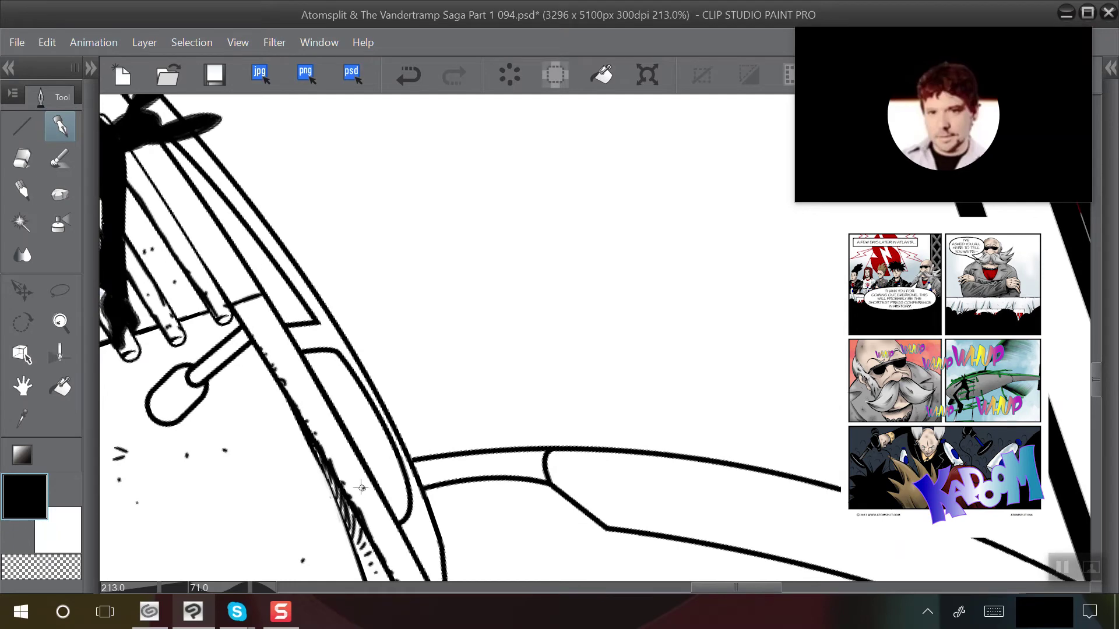
click(319, 401)
drag(323, 332, 242, 168)
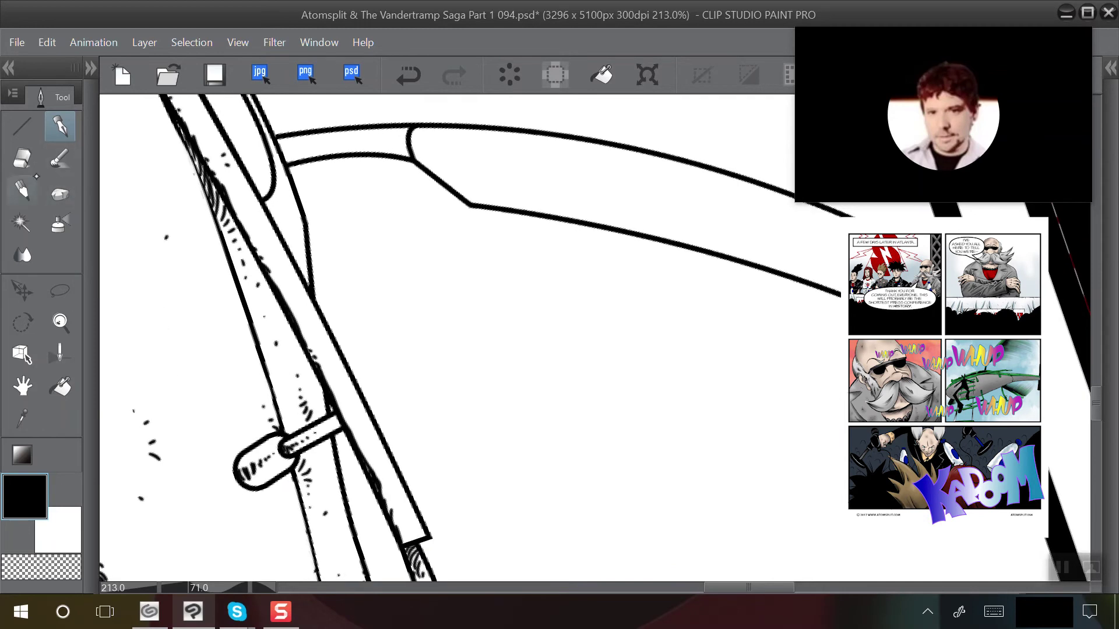
Thin the outer outline of the long tube with the eraser, from its lower end up to the fuselage corner
click(22, 158)
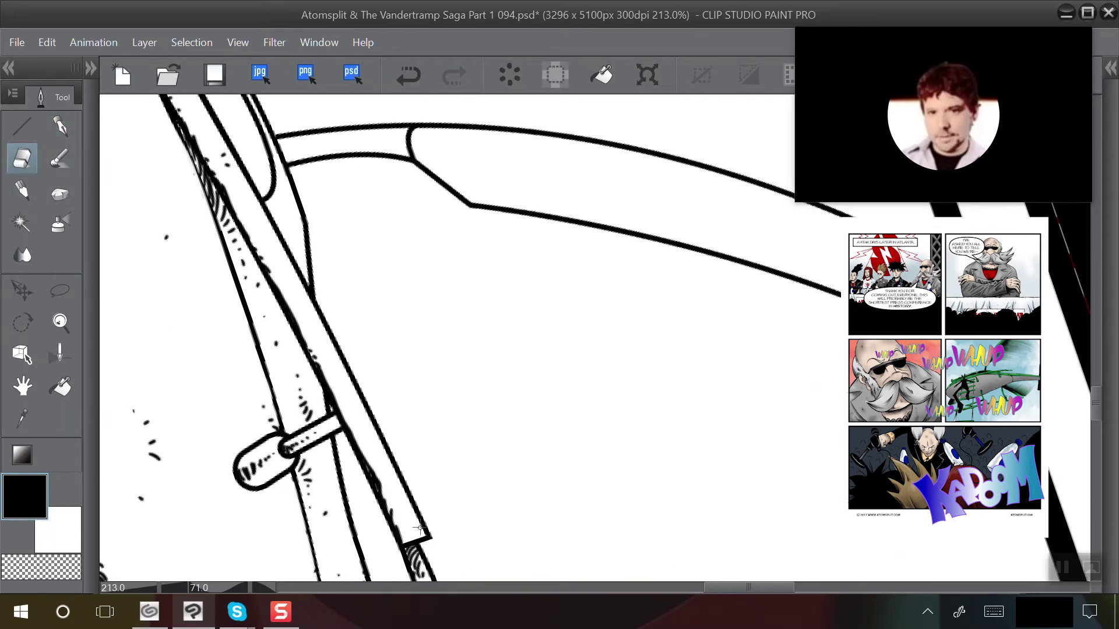
drag(404, 494, 368, 421)
click(408, 75)
drag(409, 504, 384, 451)
drag(361, 401, 312, 301)
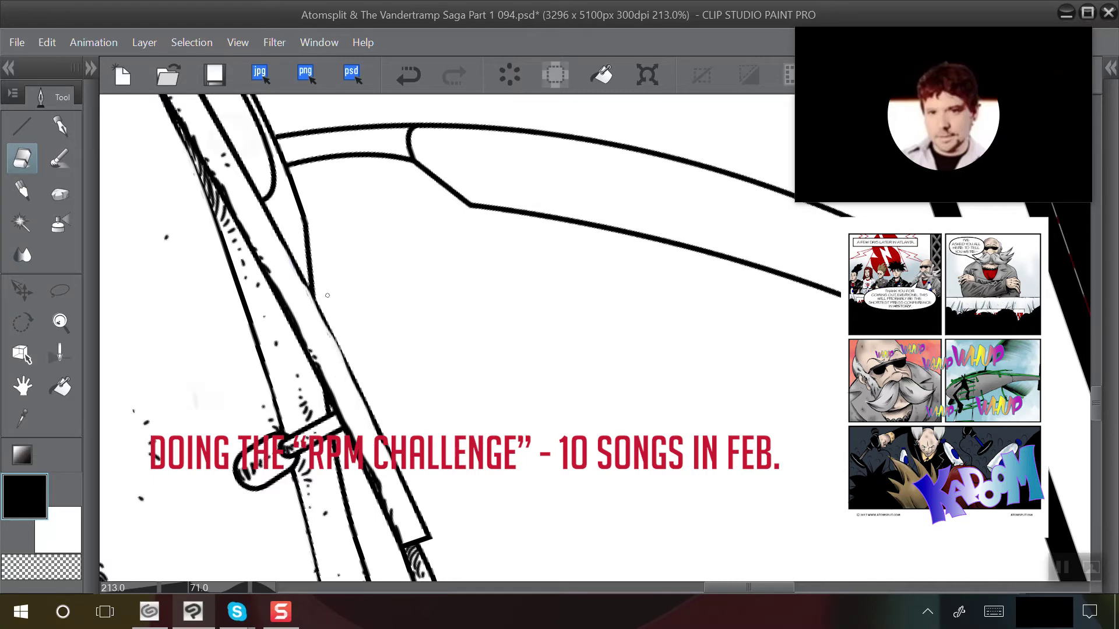
Erase along the tube's outer edge from the fuselage corner up past the rounded window to thin that line
scroll(327, 295, up, 3)
drag(336, 267, 288, 453)
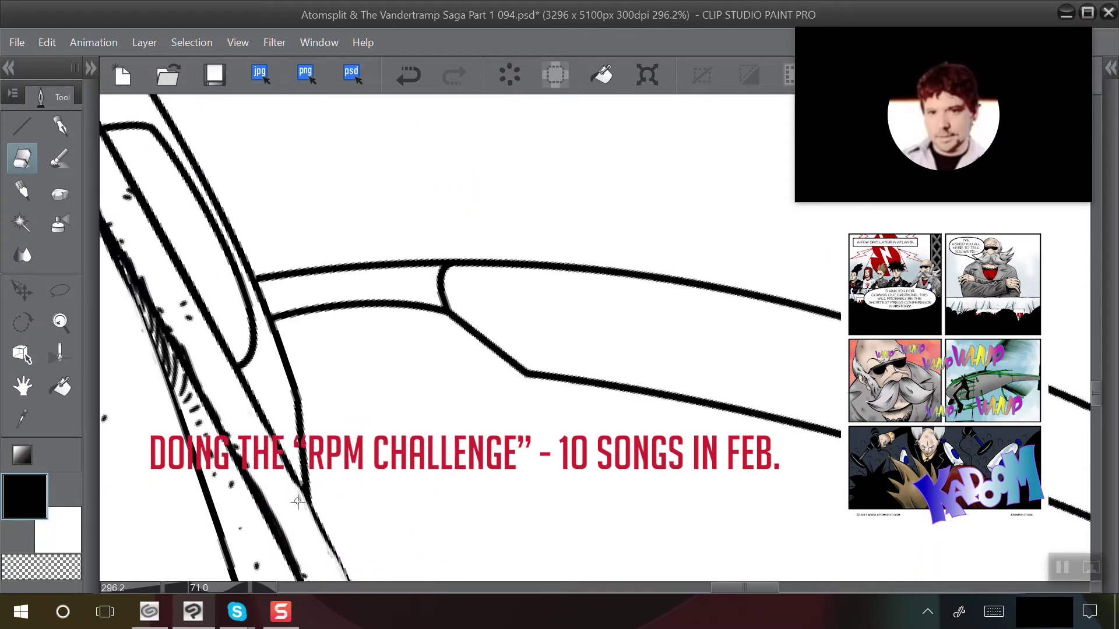
drag(298, 502, 278, 459)
drag(296, 489, 137, 205)
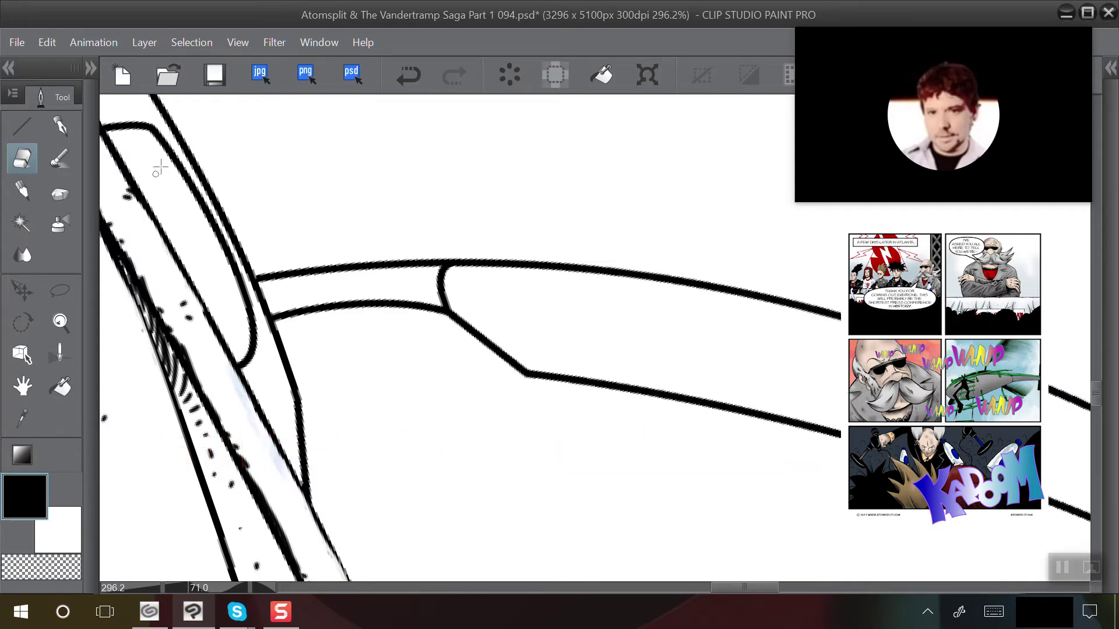
scroll(191, 297, down, 1)
scroll(193, 215, down, 4)
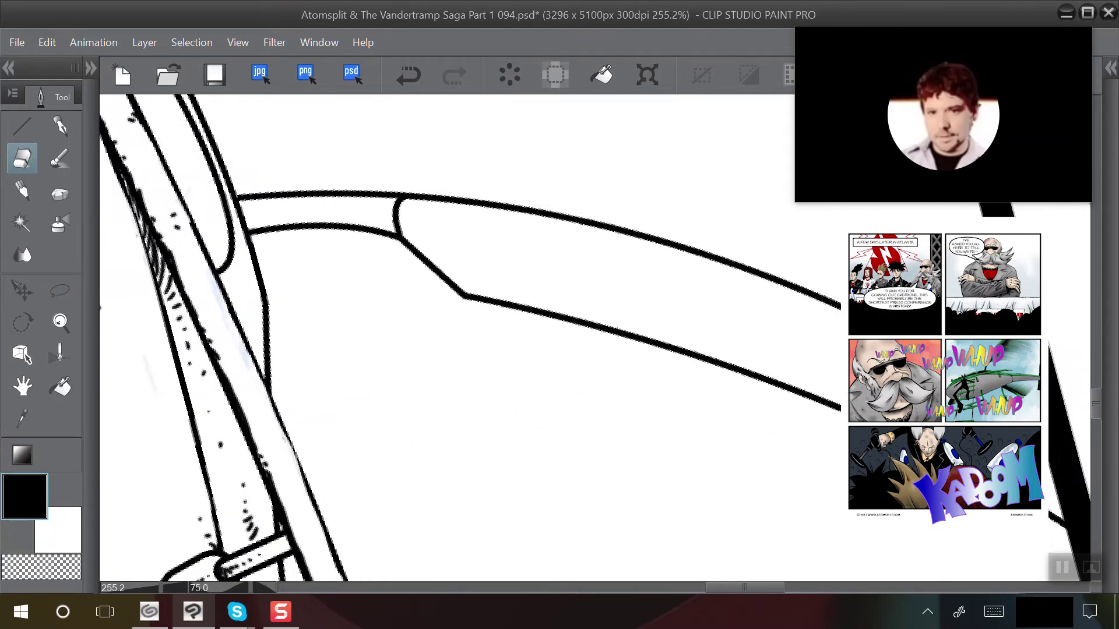
scroll(144, 518, up, 3)
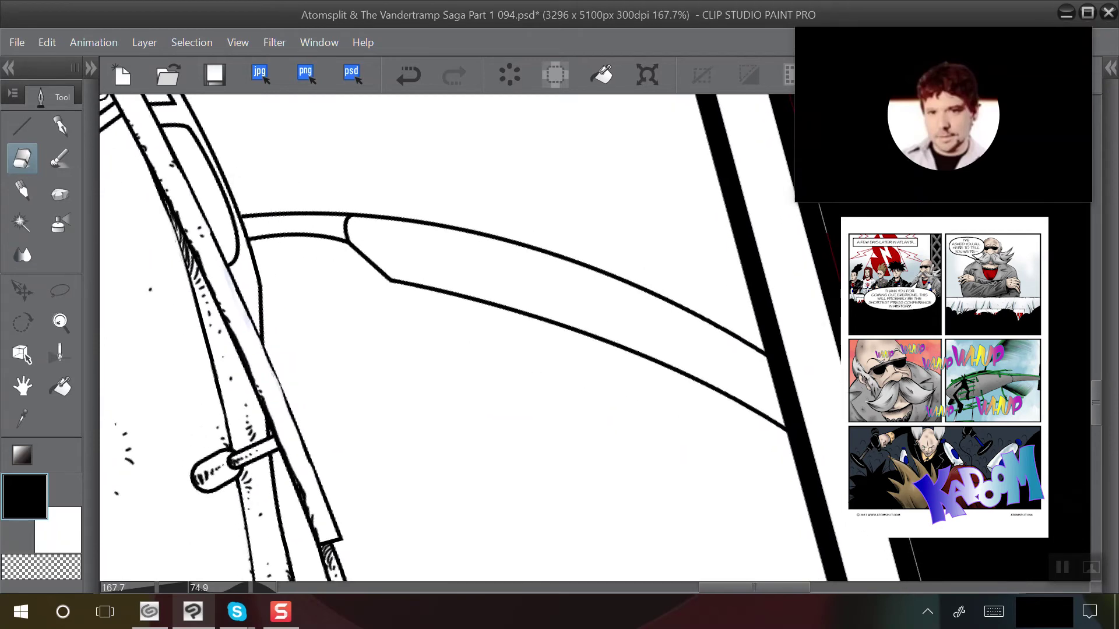
drag(350, 321, 366, 353)
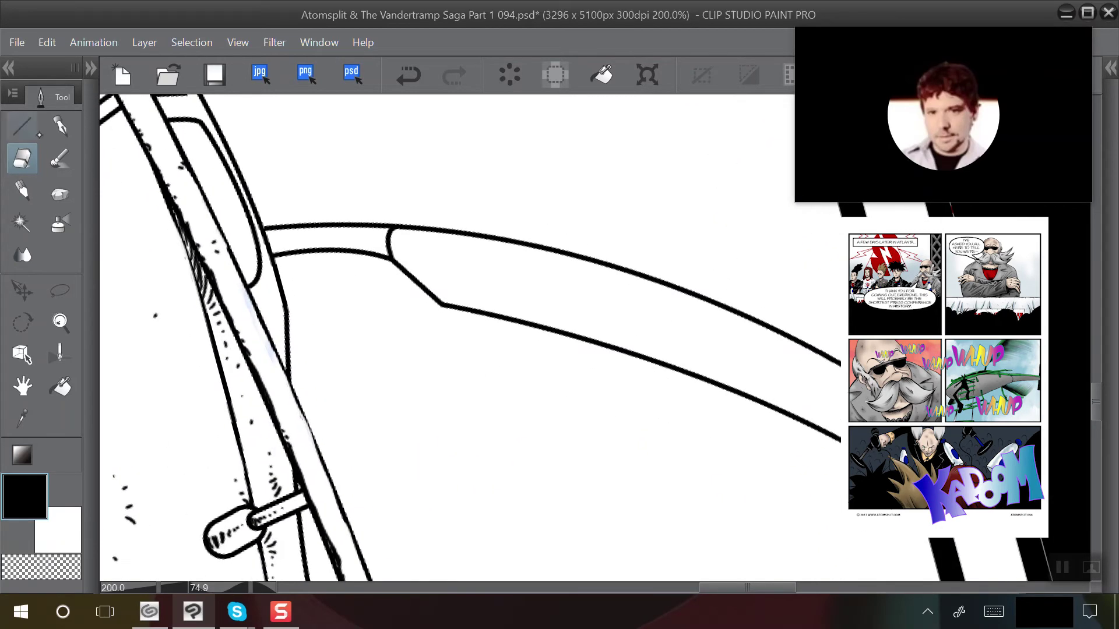
Add ink specks on the long tube and short shading strokes in the narrow wedge below the rounded window
click(60, 126)
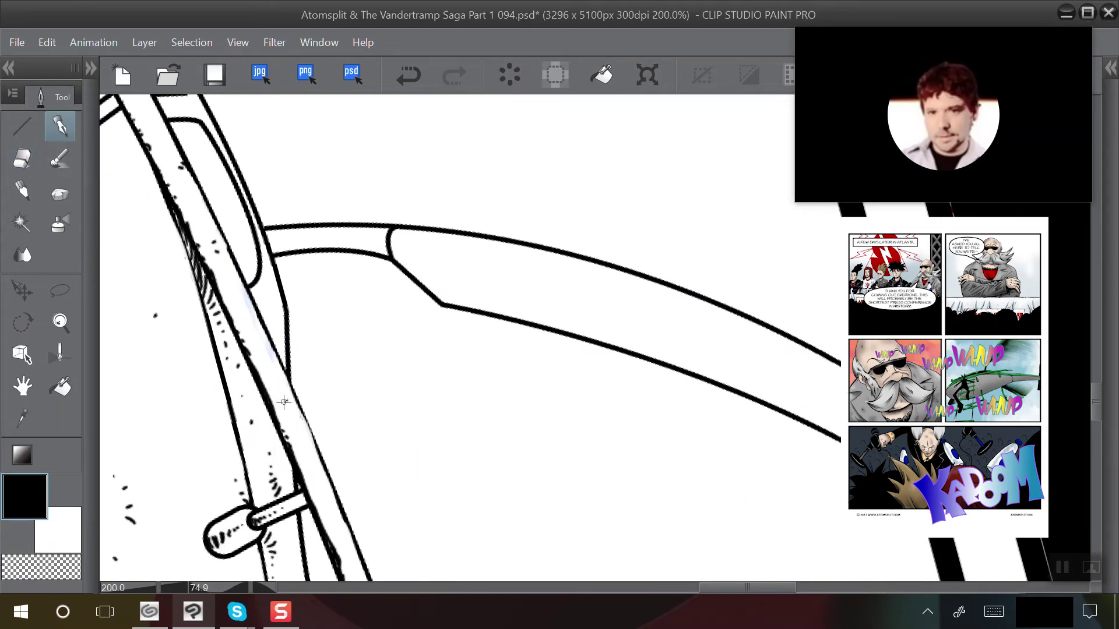
click(273, 378)
drag(340, 457, 395, 550)
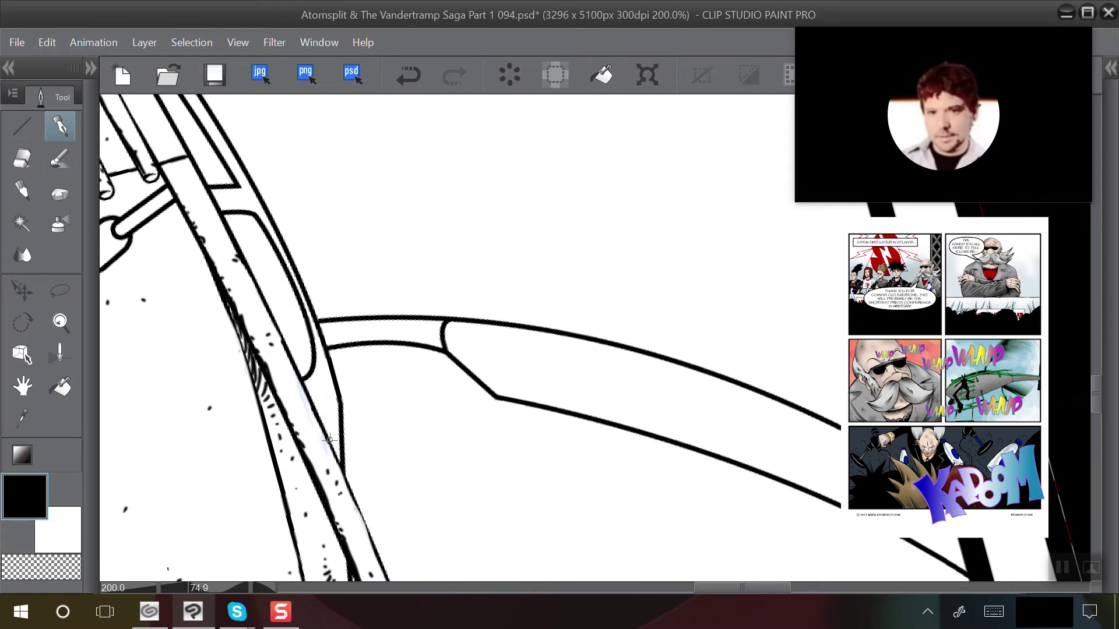
drag(331, 440, 328, 415)
click(325, 400)
scroll(250, 318, down, 2)
scroll(233, 297, up, 4)
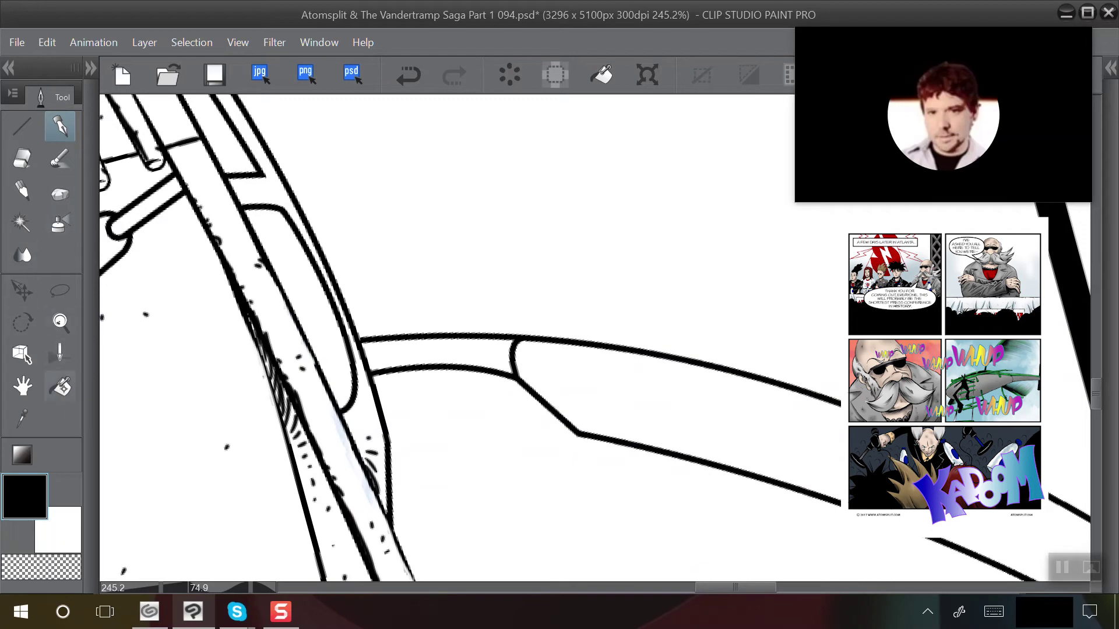
Fill the rounded window and the long pointed window above it with black
click(60, 386)
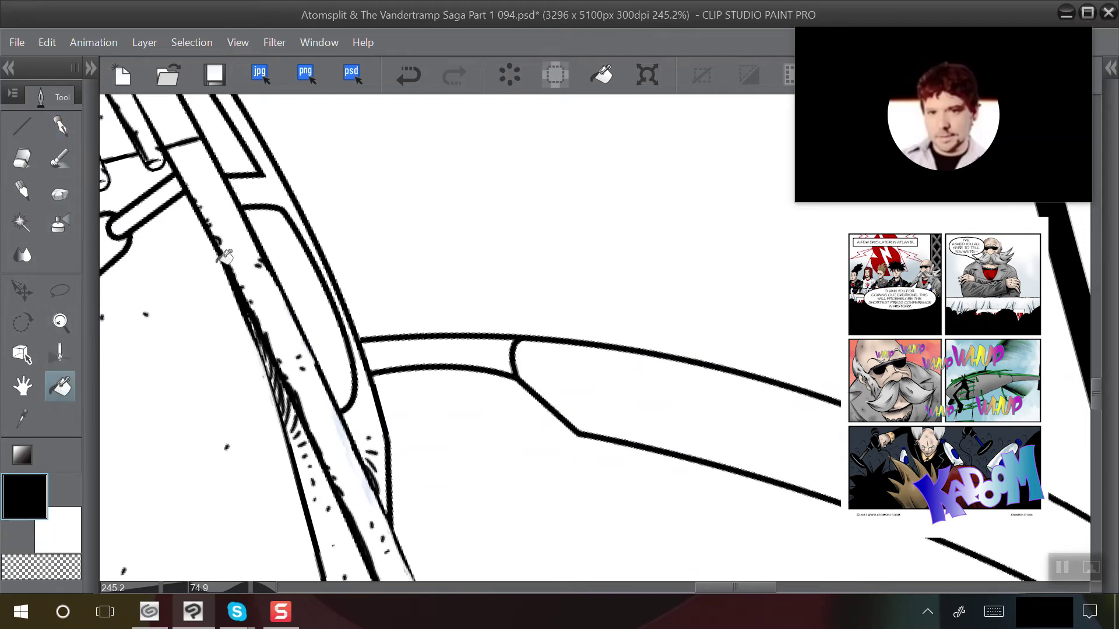
click(283, 243)
scroll(175, 305, down, 2)
drag(251, 303, 352, 440)
click(322, 296)
scroll(315, 269, down, 2)
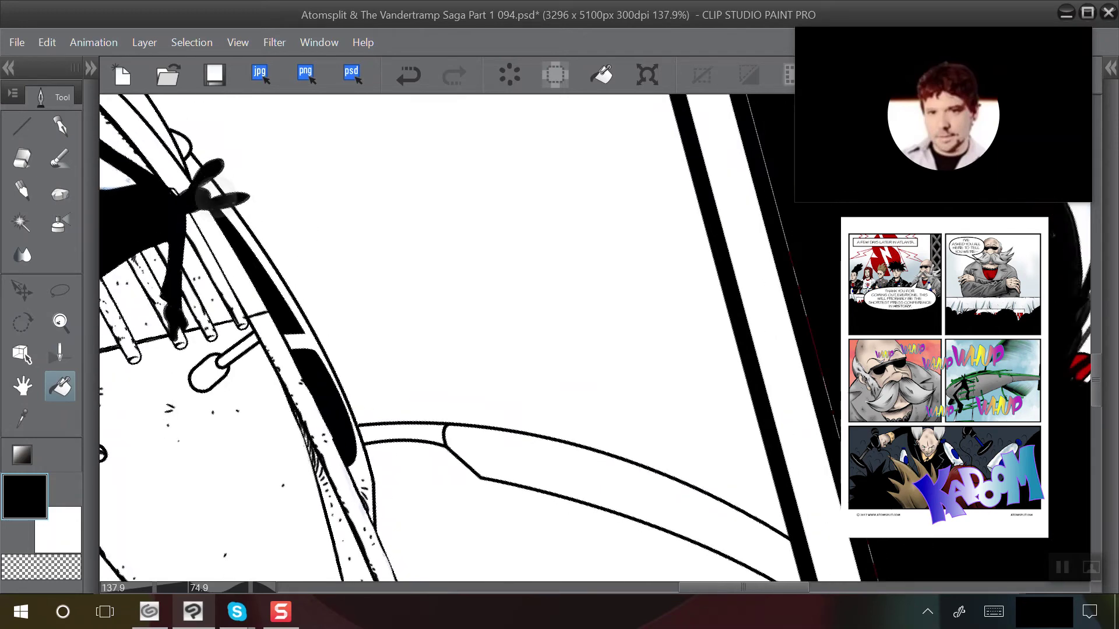
scroll(483, 553, up, 3)
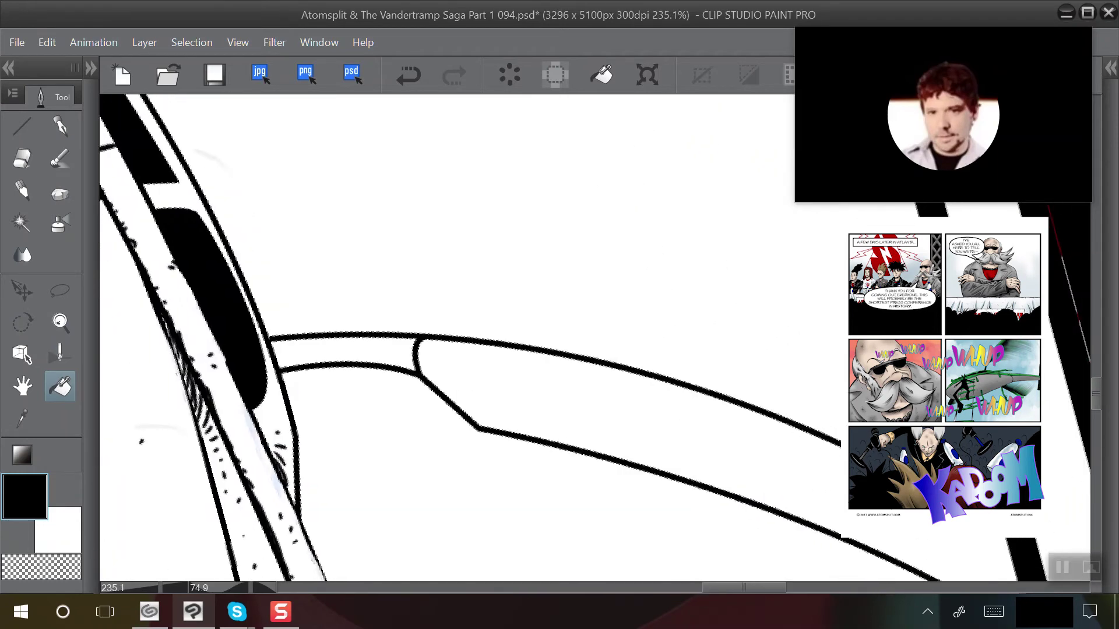
Hatch the narrow root of the curved blade where it meets the fuselage, trailing off into specks
drag(419, 373, 410, 371)
click(60, 126)
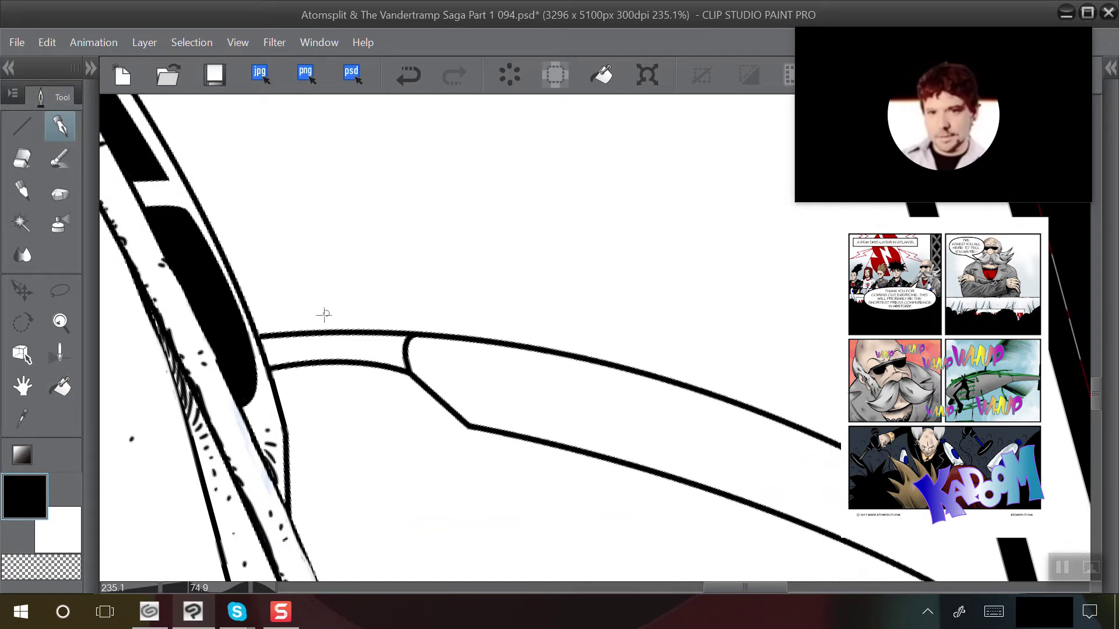
mouse_move(263, 345)
mouse_down()
mouse_move(269, 368)
mouse_move(271, 342)
mouse_move(278, 357)
mouse_move(288, 345)
mouse_move(276, 354)
mouse_move(337, 350)
mouse_up()
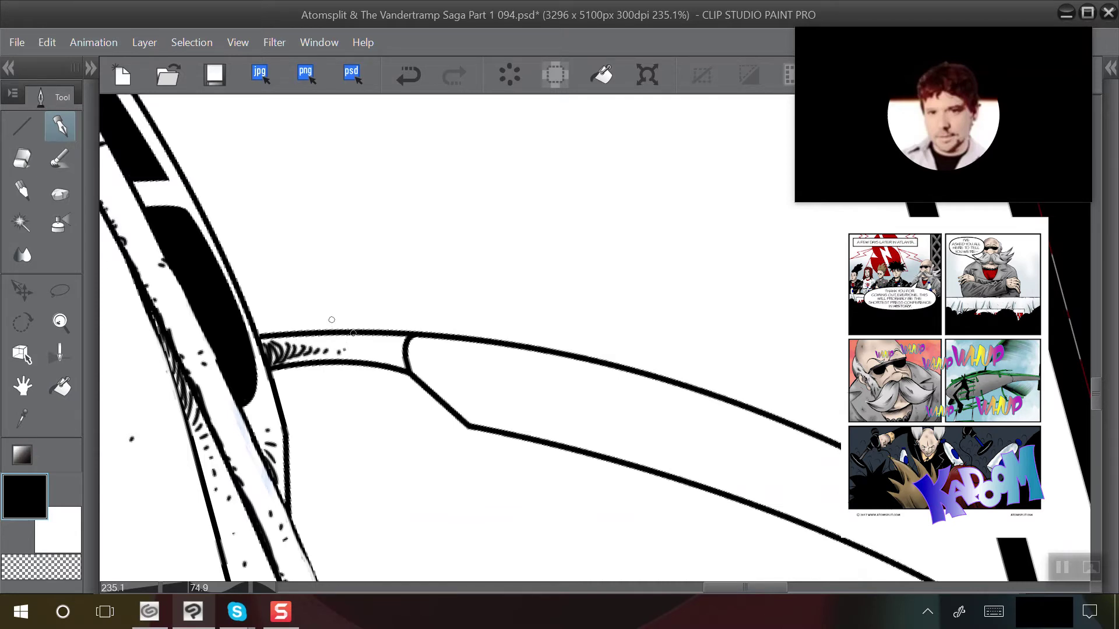
click(333, 350)
Hatch the curved joint and angled edge where the blade widens, ending in short dashes
scroll(344, 311, down, 1)
key(asciicircum)
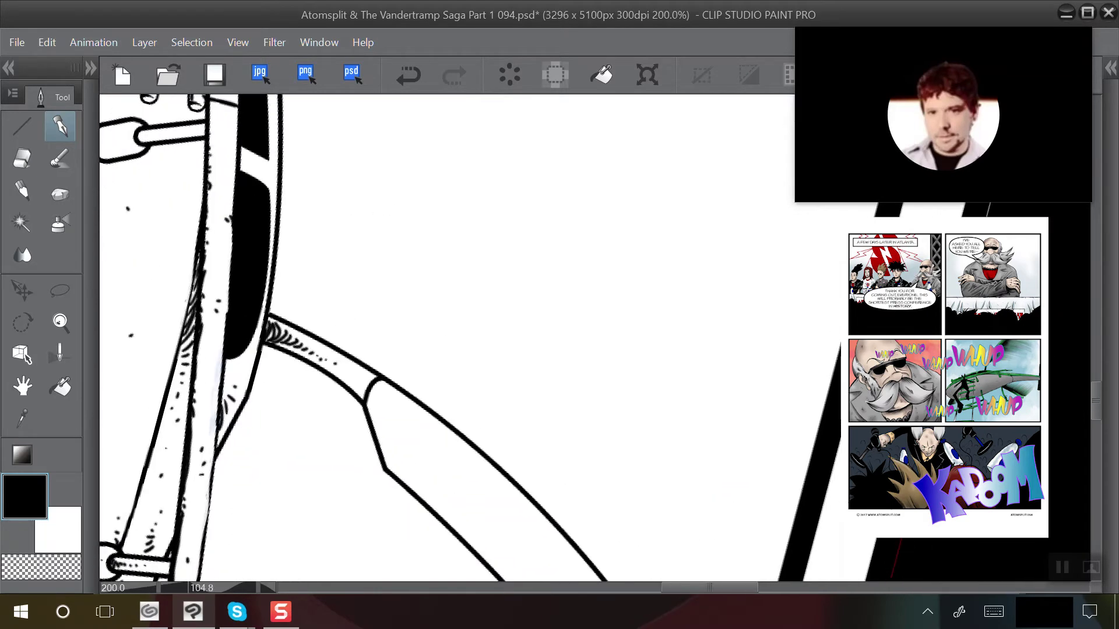
drag(404, 374, 347, 288)
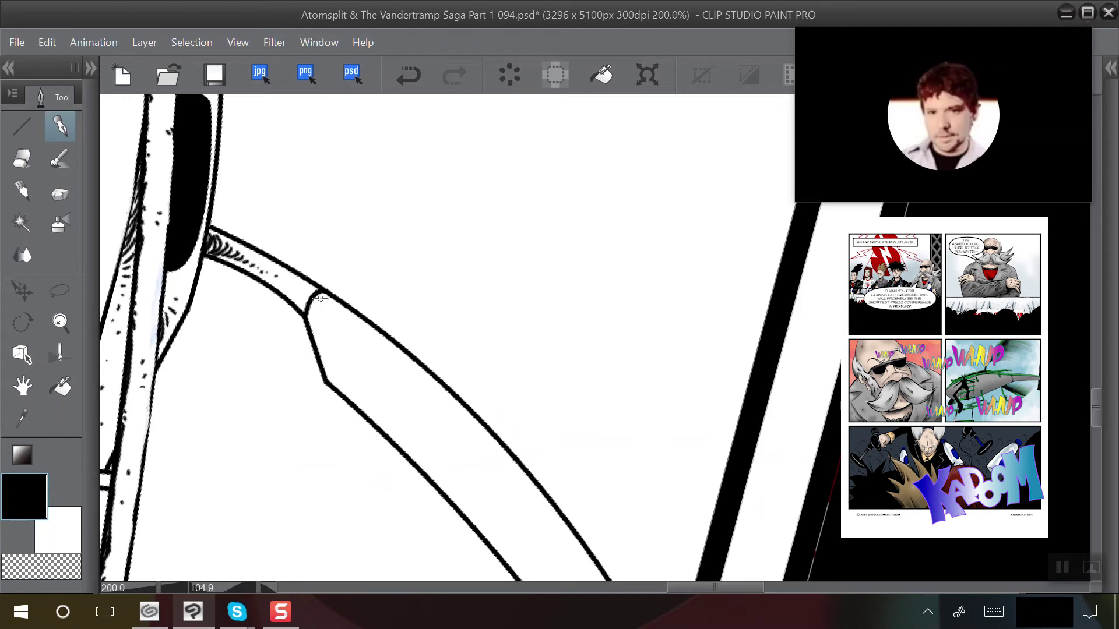
mouse_move(320, 294)
mouse_down()
mouse_move(311, 319)
mouse_move(321, 309)
mouse_move(329, 320)
mouse_move(319, 339)
mouse_move(330, 330)
mouse_move(329, 369)
mouse_up()
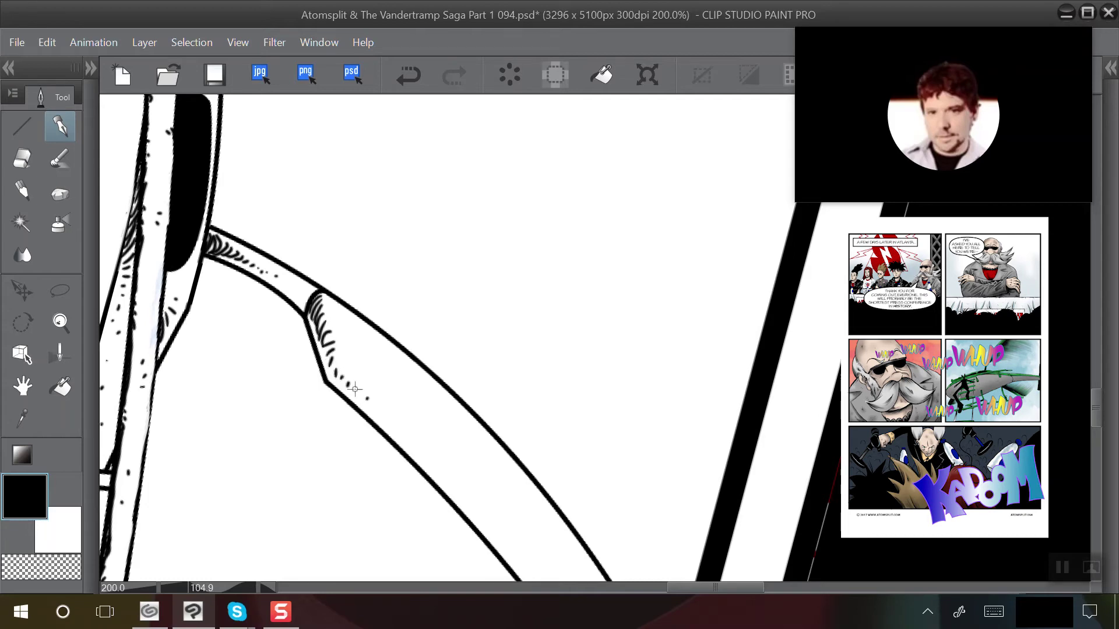
Erase the last specks at the end of the blade's hatching and ink a new trail of specks along its inner edge
drag(351, 363, 214, 243)
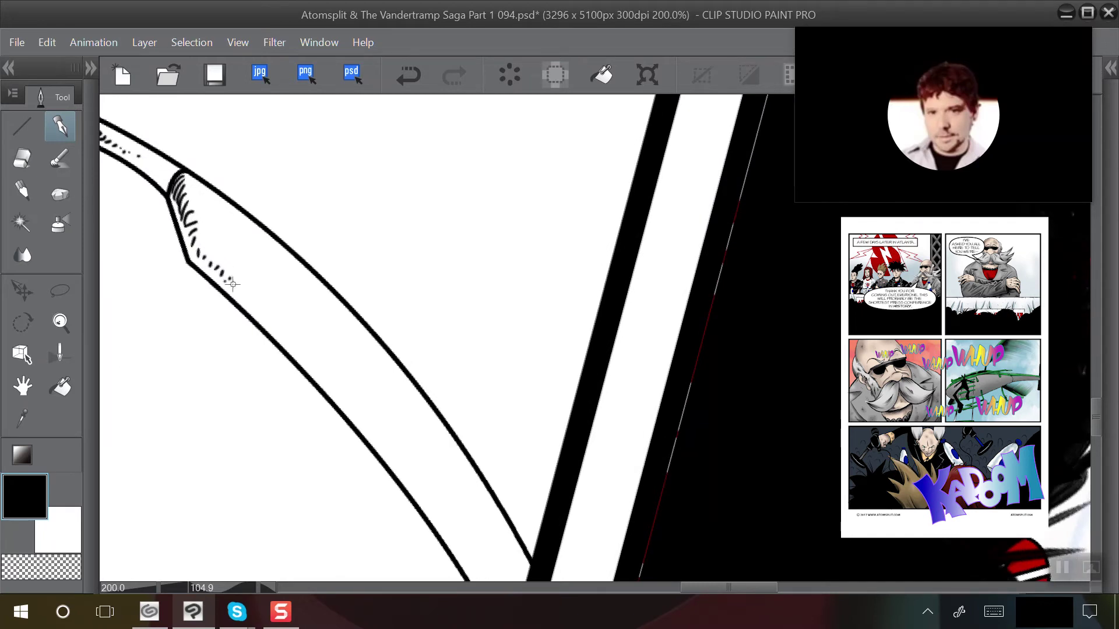
click(21, 158)
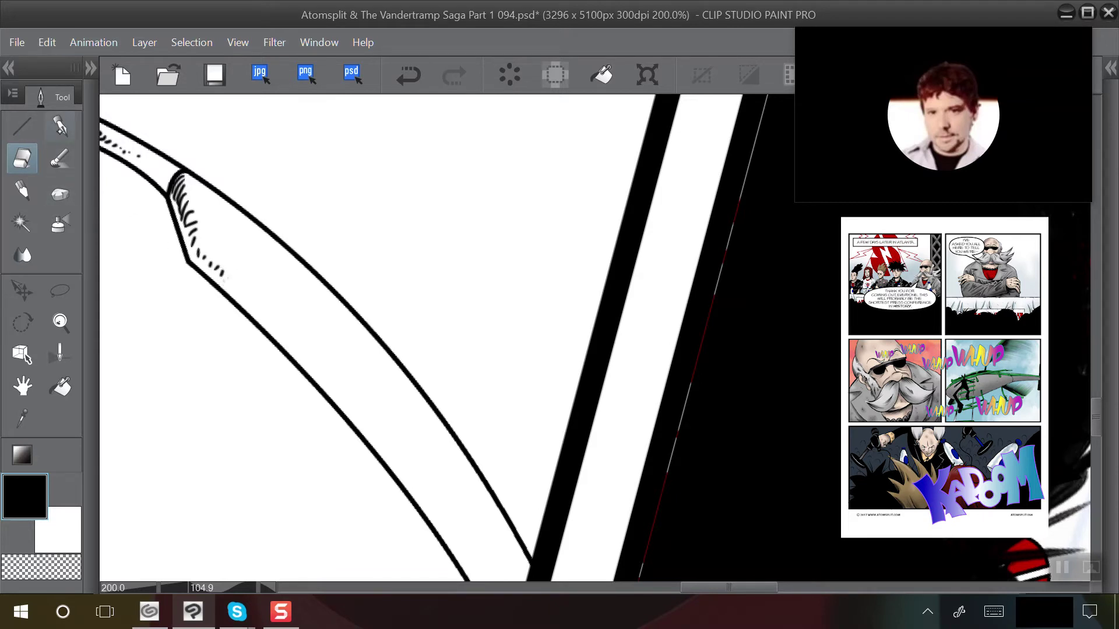
click(60, 126)
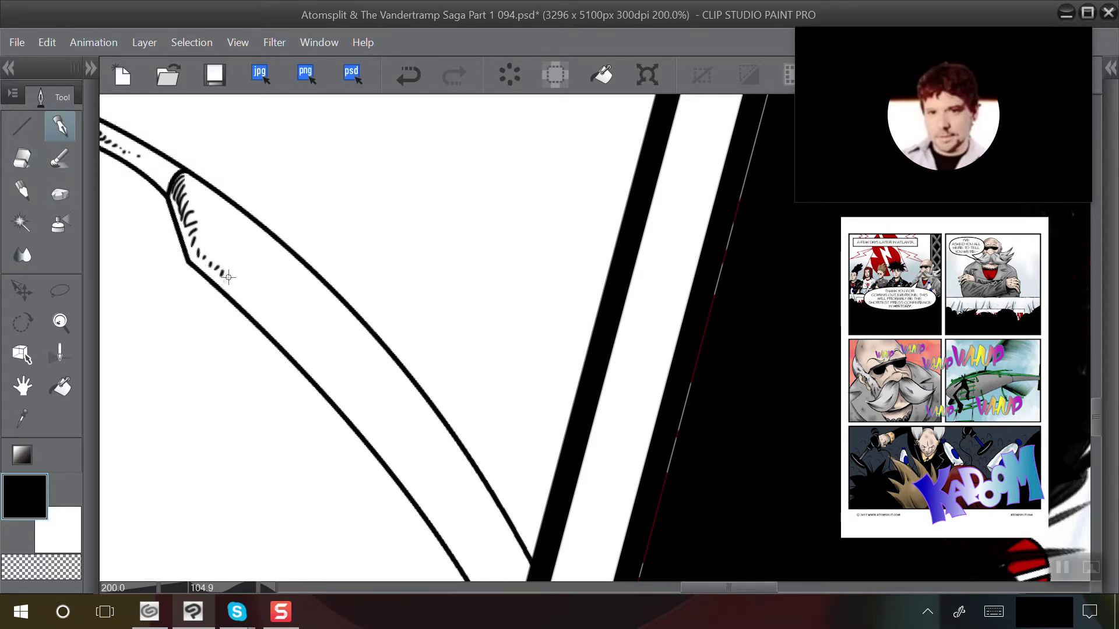
drag(231, 283, 232, 277)
click(258, 311)
click(269, 319)
click(279, 327)
click(230, 284)
Ink over the thin white and red gap along the black area's edge, across the gutter from the blade's end
drag(196, 414, 159, 276)
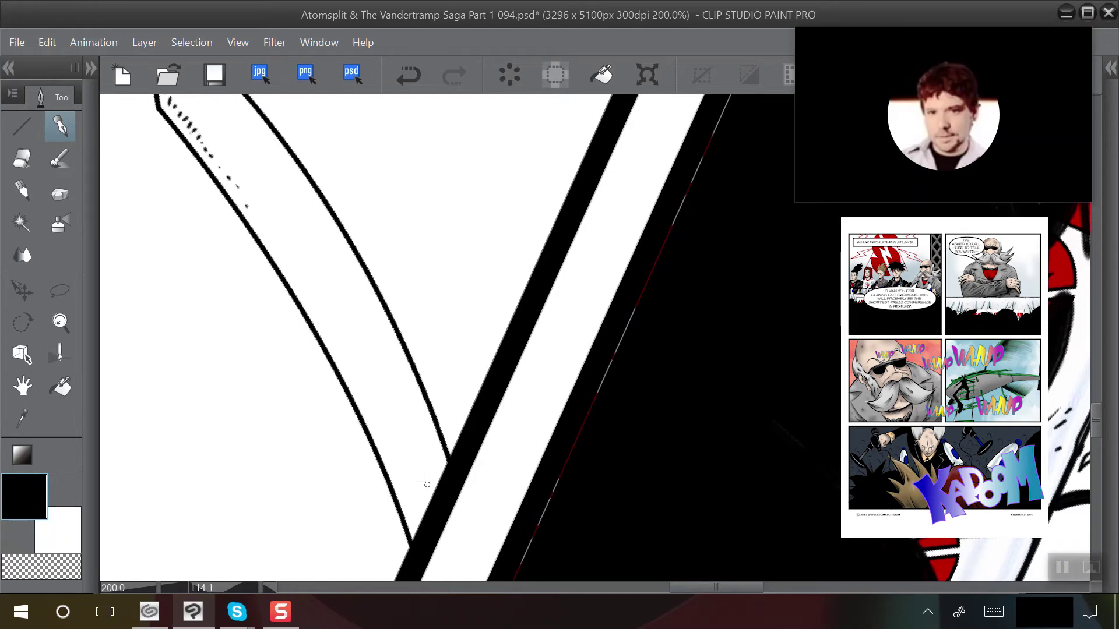
drag(526, 542, 640, 291)
mouse_move(663, 245)
mouse_down()
mouse_move(703, 172)
mouse_move(690, 175)
mouse_up()
drag(721, 125, 711, 156)
drag(523, 541, 520, 559)
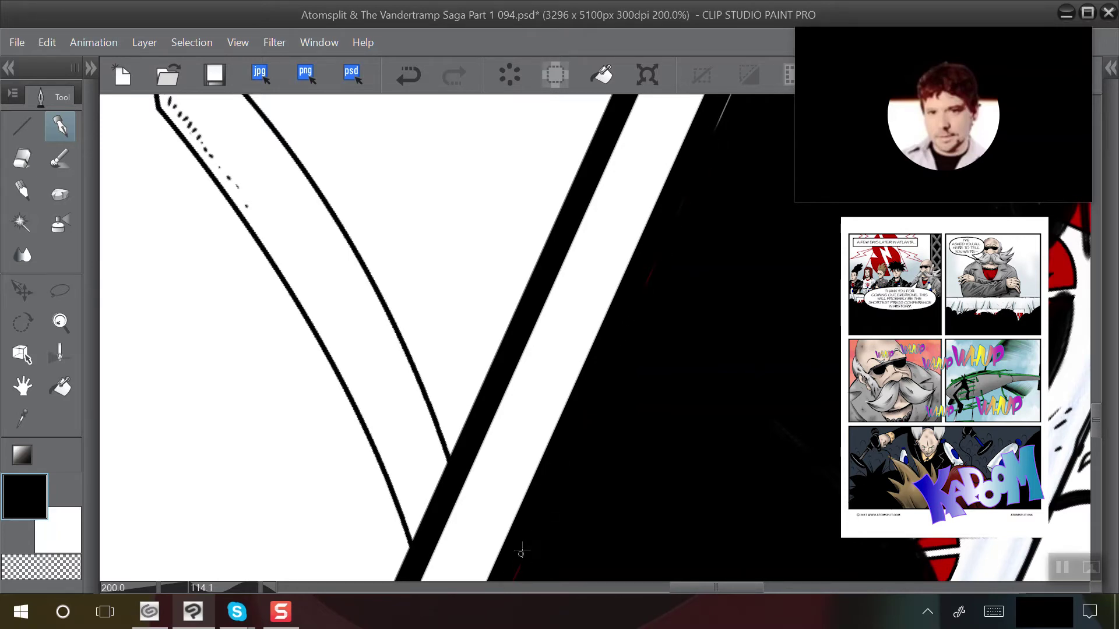
Cover the remaining thin white gap in black along the gutter edge, down to the black panel's bottom corner
scroll(540, 506, down, 4)
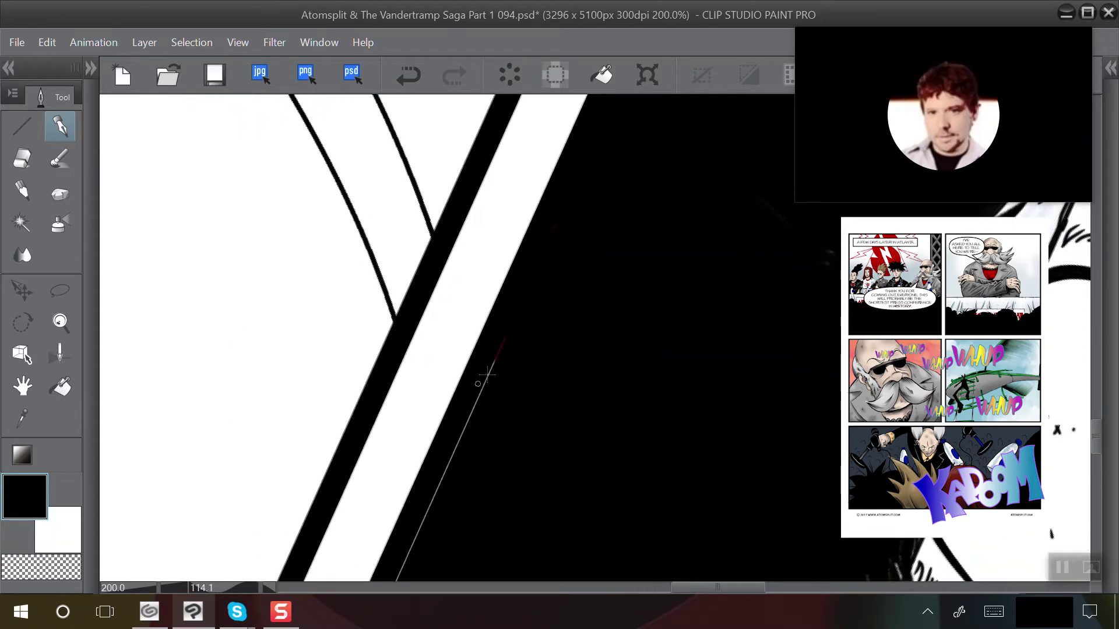
mouse_move(464, 426)
mouse_down()
mouse_move(467, 409)
mouse_move(425, 510)
mouse_move(466, 412)
mouse_move(446, 470)
mouse_move(453, 452)
mouse_up()
scroll(453, 454, down, 2)
scroll(453, 453, down, 3)
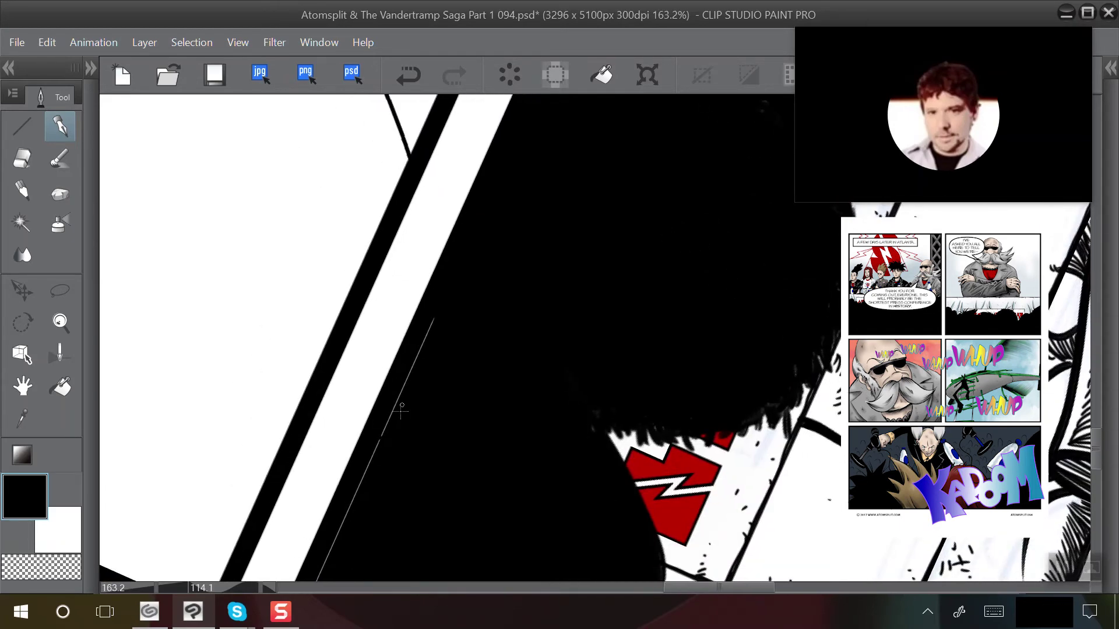
mouse_move(413, 367)
mouse_down()
mouse_move(434, 304)
mouse_move(429, 322)
mouse_up()
mouse_move(412, 373)
mouse_down()
mouse_move(365, 477)
mouse_move(390, 418)
mouse_up()
drag(365, 473, 342, 520)
scroll(358, 457, down, 1)
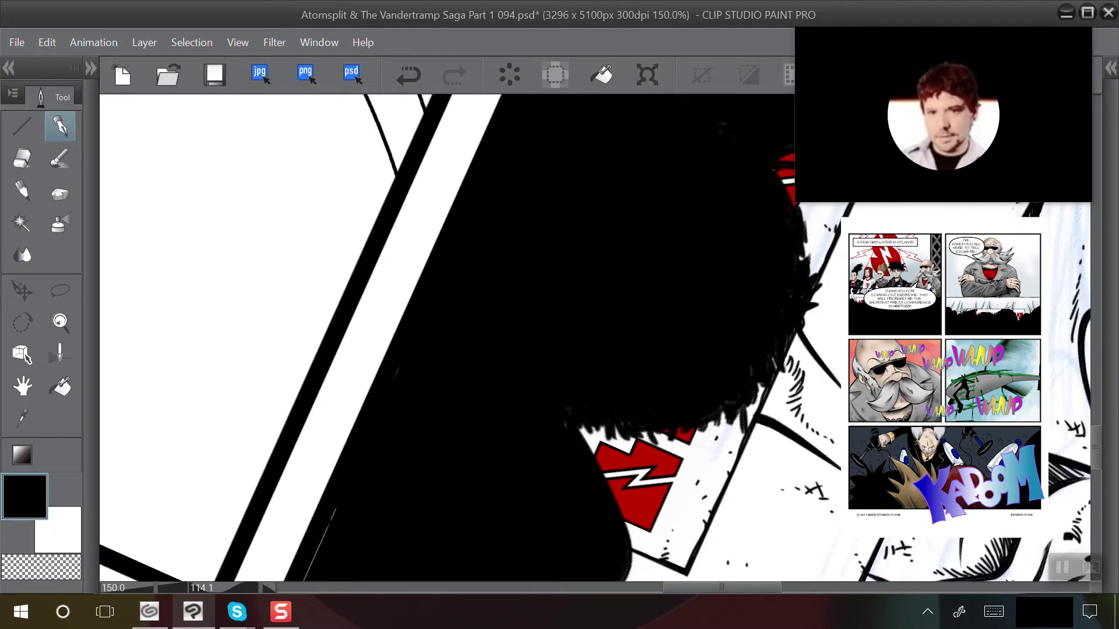
drag(358, 457, 413, 266)
mouse_move(346, 445)
mouse_down()
mouse_move(403, 308)
mouse_move(381, 372)
mouse_move(401, 323)
mouse_up()
scroll(402, 323, down, 3)
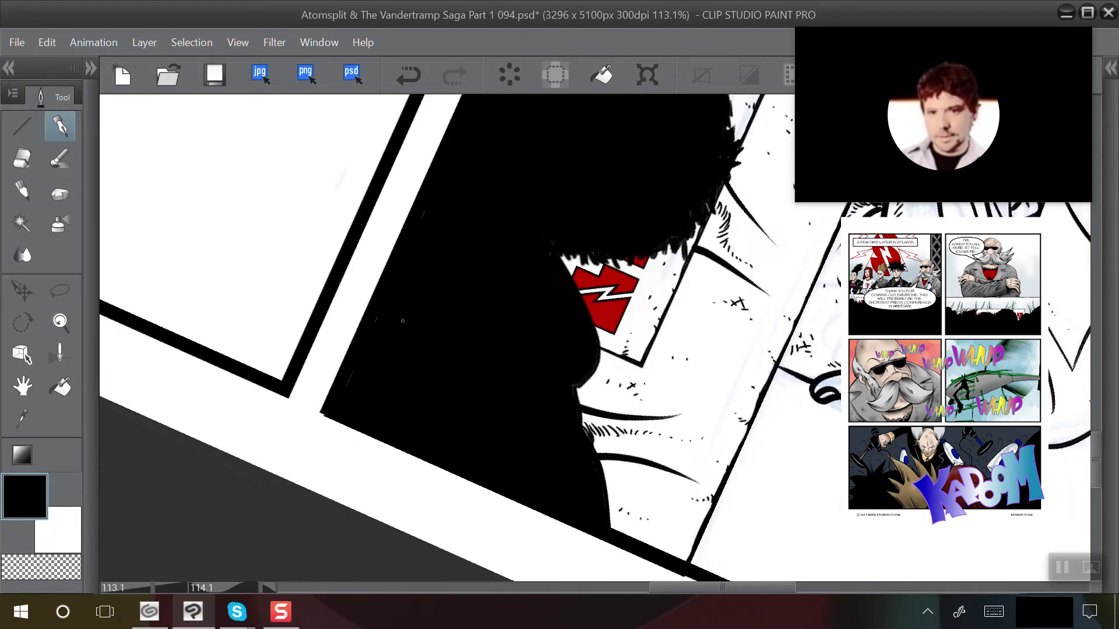
Ink over the remaining thin white line along the black panel's gutter edge, up to its top corner
drag(501, 140, 294, 566)
drag(402, 263, 420, 411)
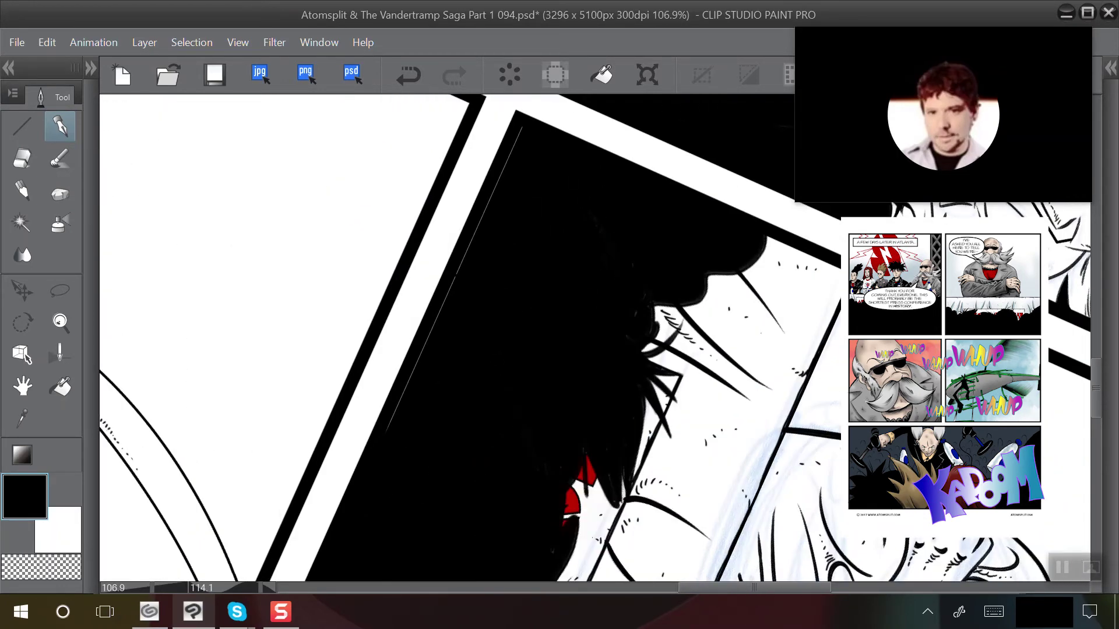
scroll(234, 291, up, 1)
drag(405, 448, 483, 271)
drag(521, 188, 471, 295)
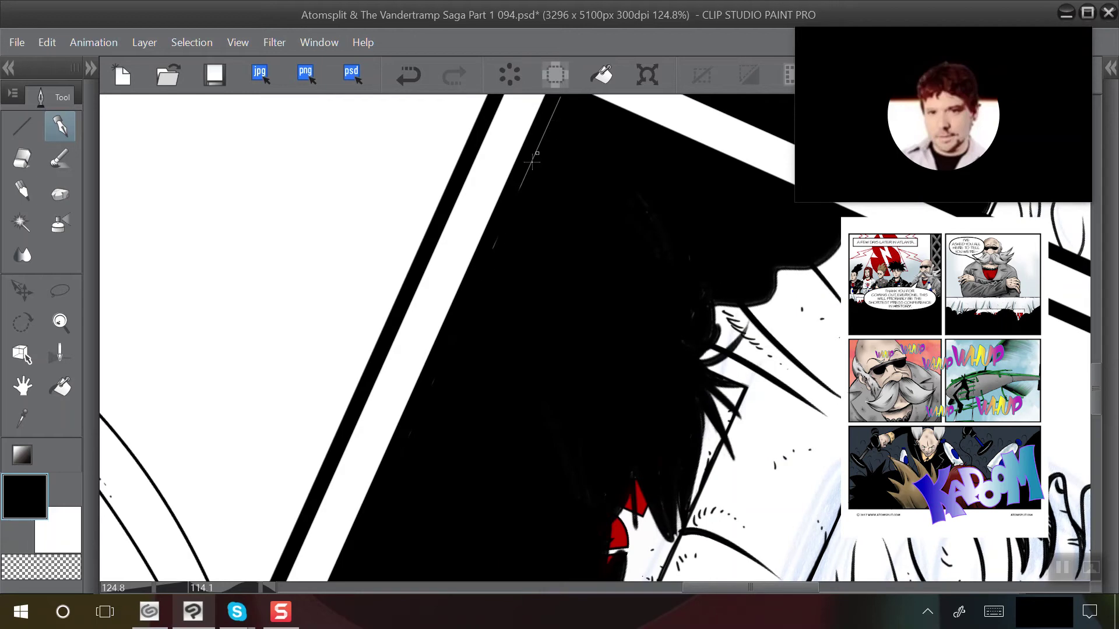
drag(532, 161, 522, 184)
scroll(508, 183, down, 3)
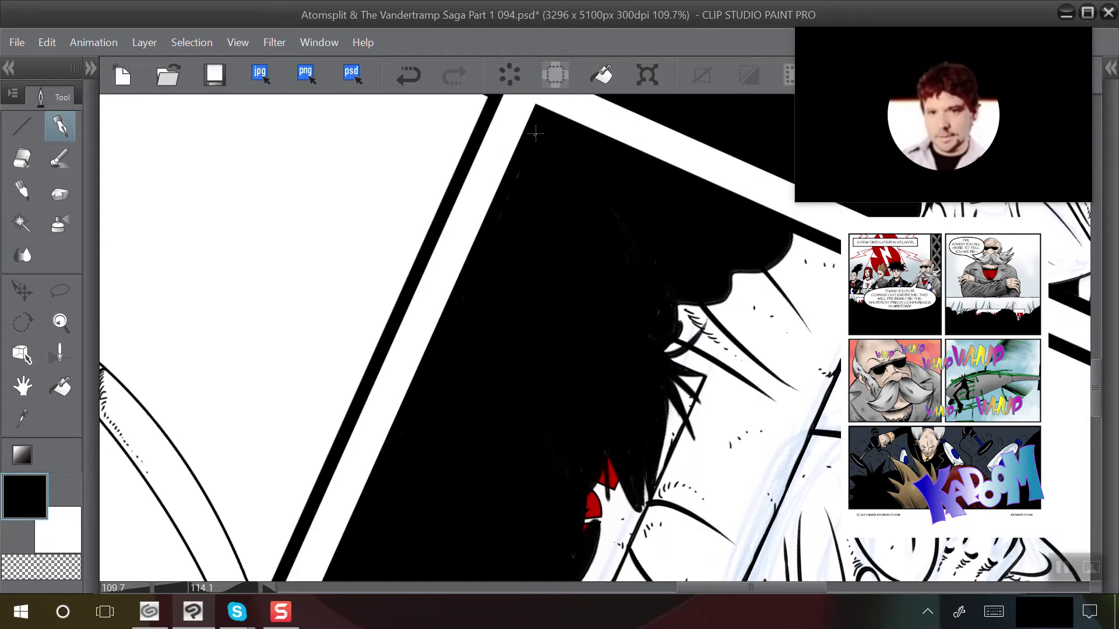
scroll(208, 280, down, 1)
drag(208, 280, 366, 147)
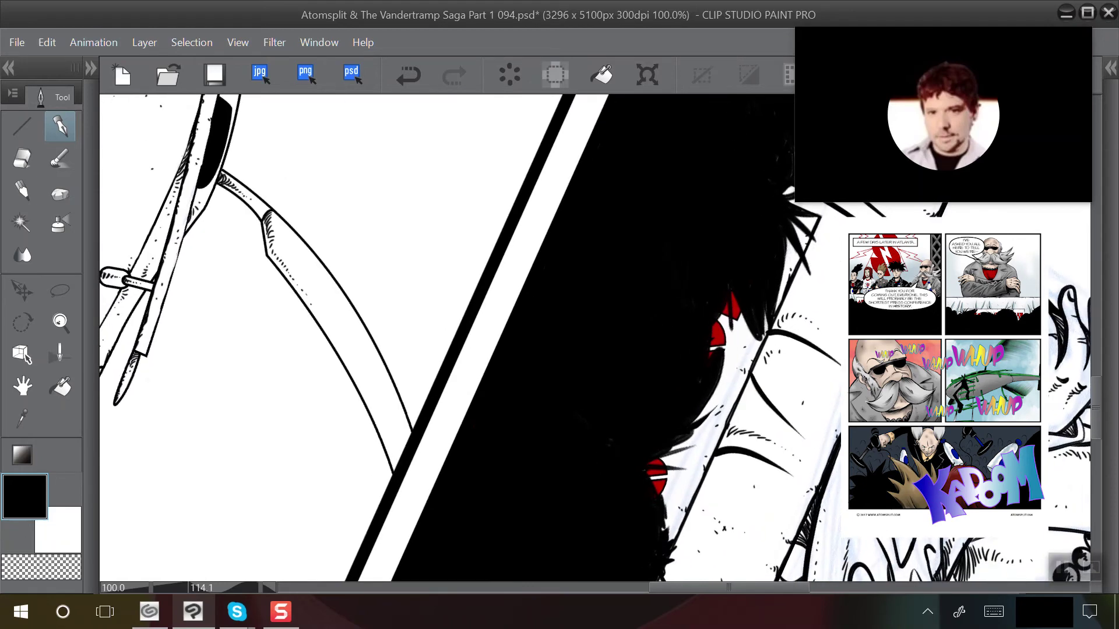
drag(222, 374, 186, 305)
scroll(175, 289, up, 5)
drag(242, 148, 278, 166)
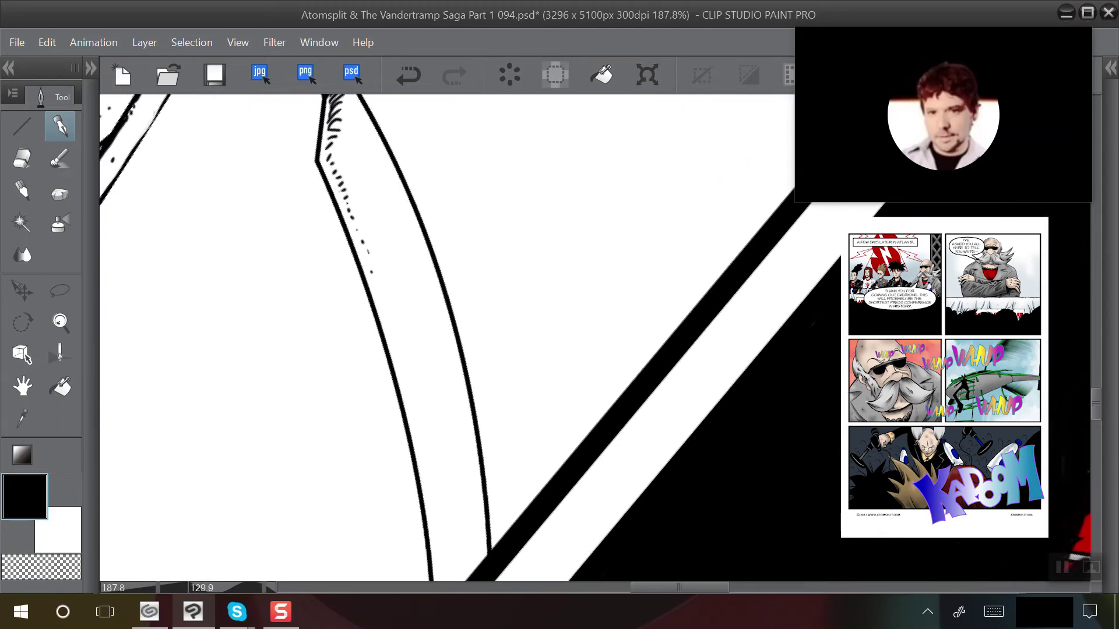
drag(237, 250, 129, 188)
scroll(276, 339, down, 5)
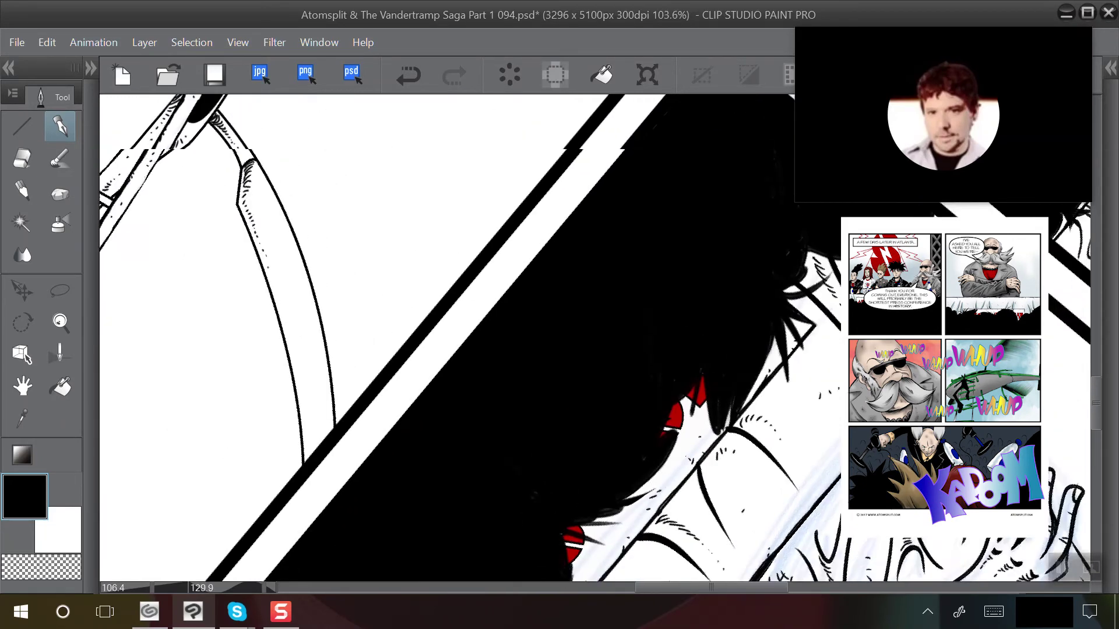
Set the hard eraser to size 3 and clean up the black panel's lower edge beside its bottom corner
drag(356, 437, 372, 161)
drag(356, 408, 427, 296)
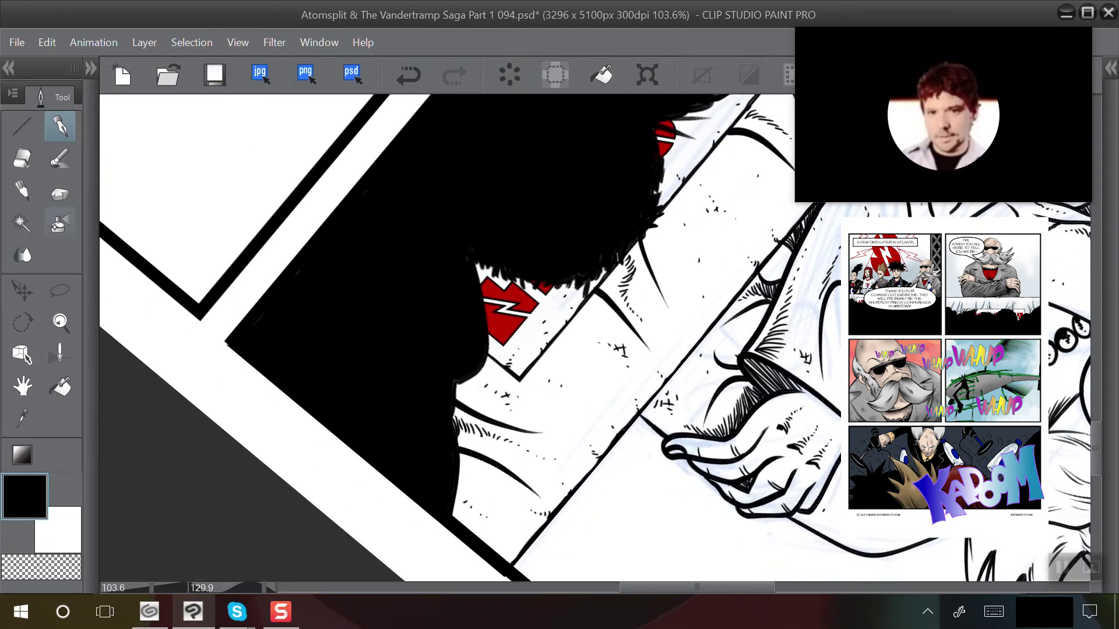
click(22, 158)
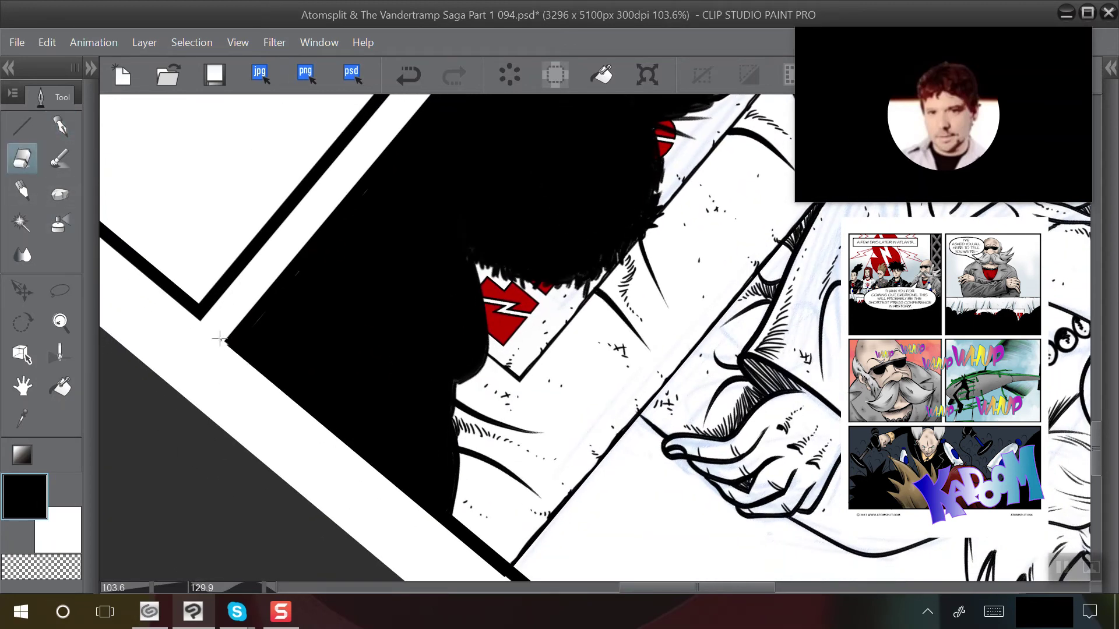
drag(260, 374, 280, 386)
click(90, 68)
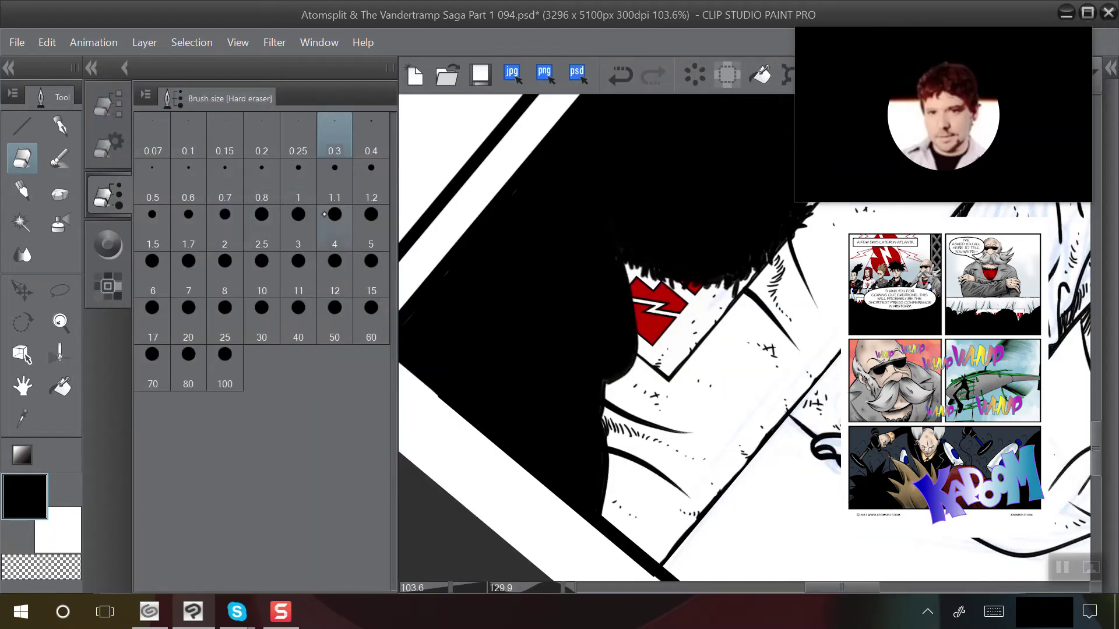
click(297, 224)
click(91, 67)
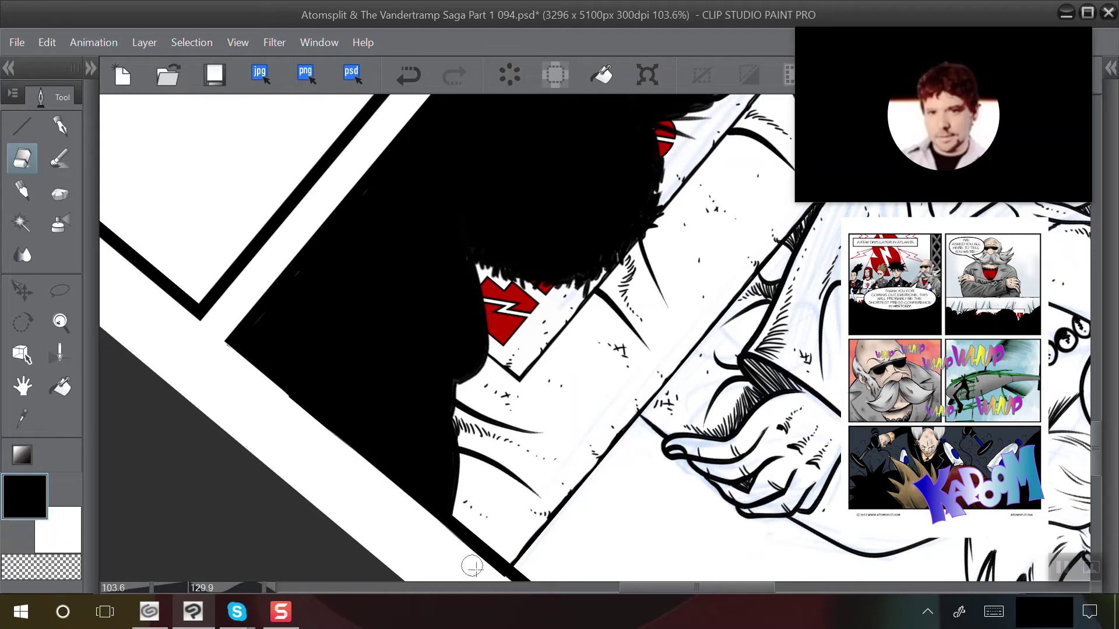
drag(360, 468, 222, 345)
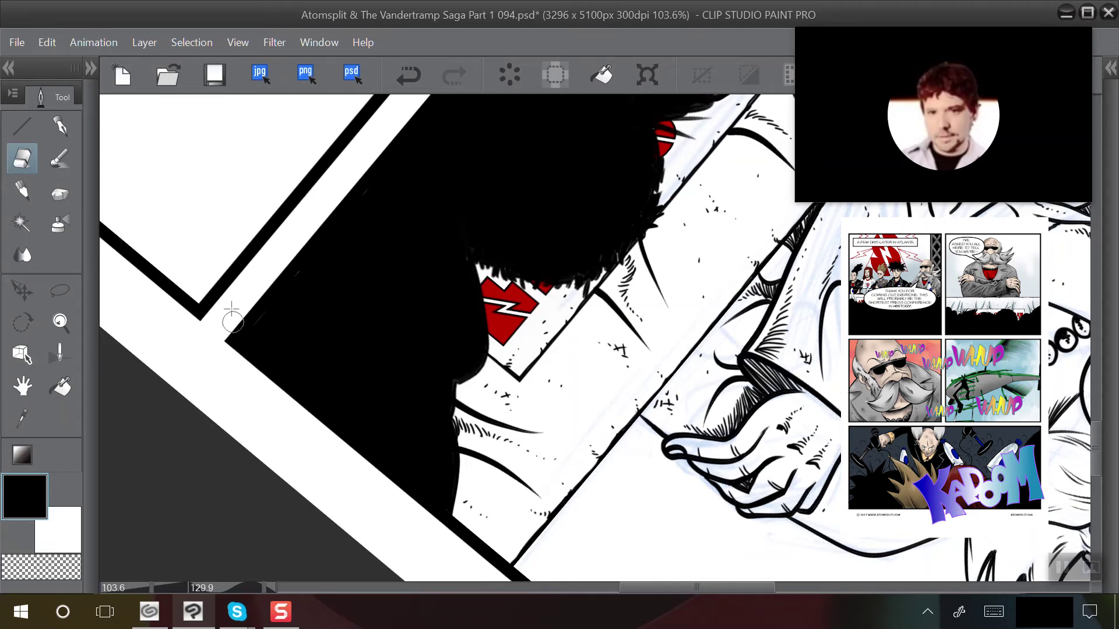
Thicken the blade's inner contour with a second pen line from the panel border upward, filling the gap between the lines
scroll(233, 317, down, 1)
drag(408, 262, 326, 445)
scroll(207, 326, up, 3)
drag(510, 519, 438, 409)
click(59, 130)
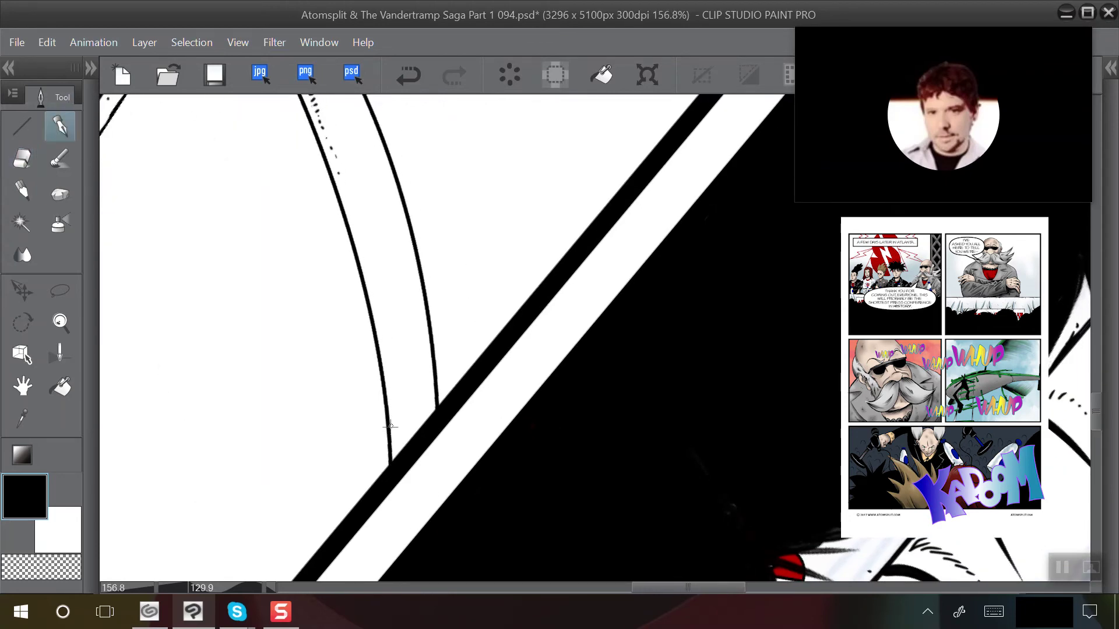
mouse_move(392, 448)
mouse_down()
mouse_move(364, 260)
mouse_move(313, 128)
mouse_up()
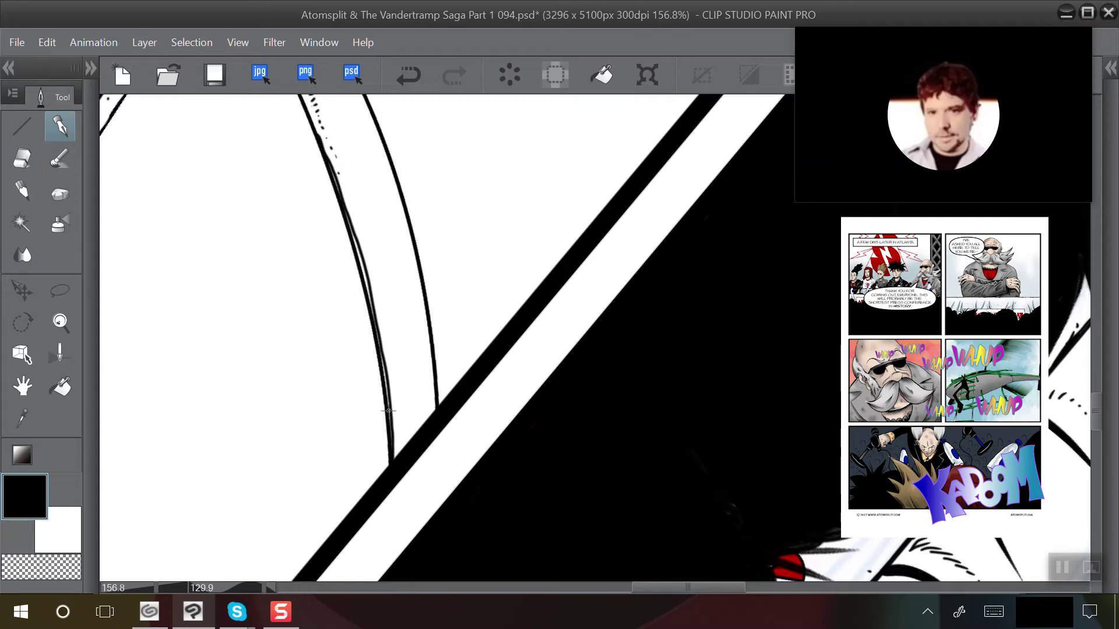
drag(388, 411, 382, 364)
mouse_move(371, 312)
mouse_down()
mouse_move(358, 235)
mouse_move(368, 296)
mouse_up()
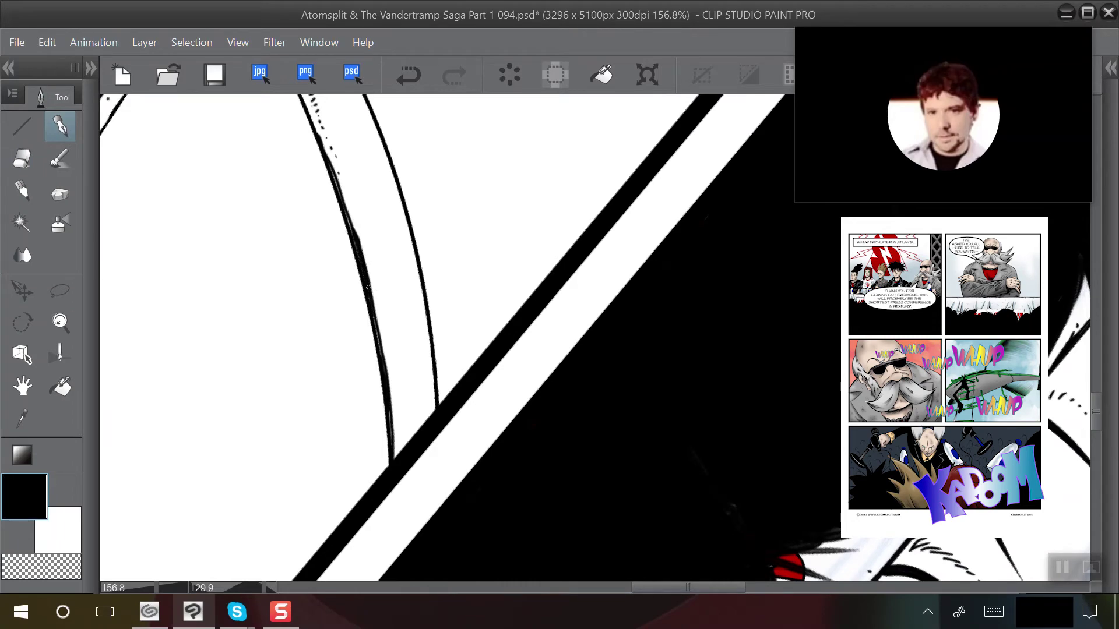
Continue thickening the blade's inner contour up to the joint's angled edge and add clusters of specks along it
scroll(369, 291, up, 5)
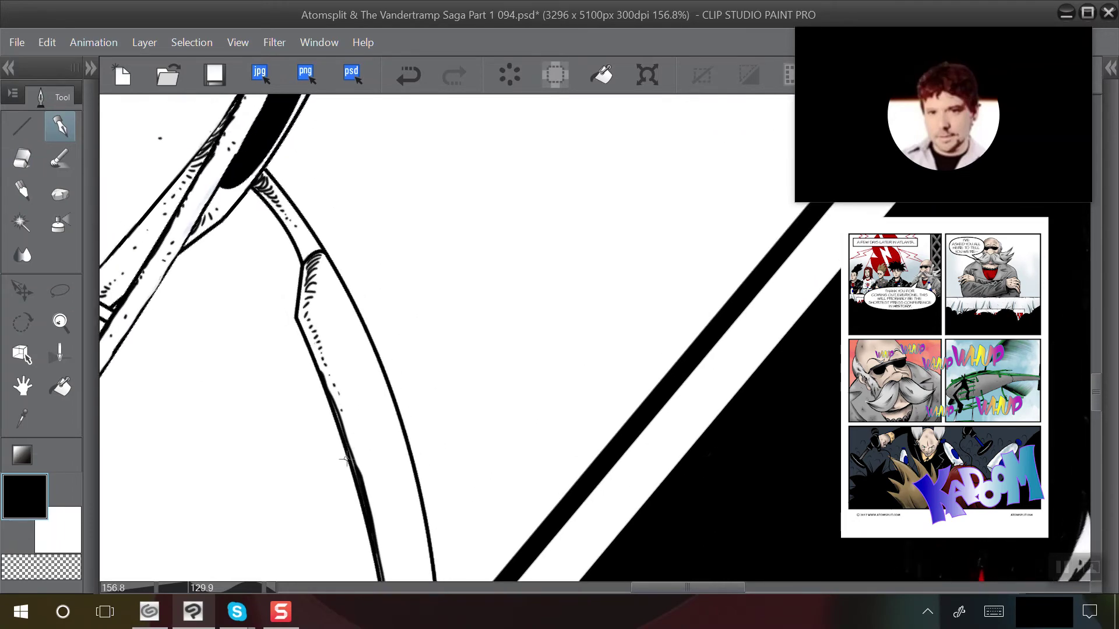
drag(352, 469, 327, 391)
drag(355, 468, 347, 445)
mouse_move(323, 375)
mouse_down()
mouse_move(298, 324)
mouse_move(303, 333)
mouse_up()
drag(299, 298, 298, 165)
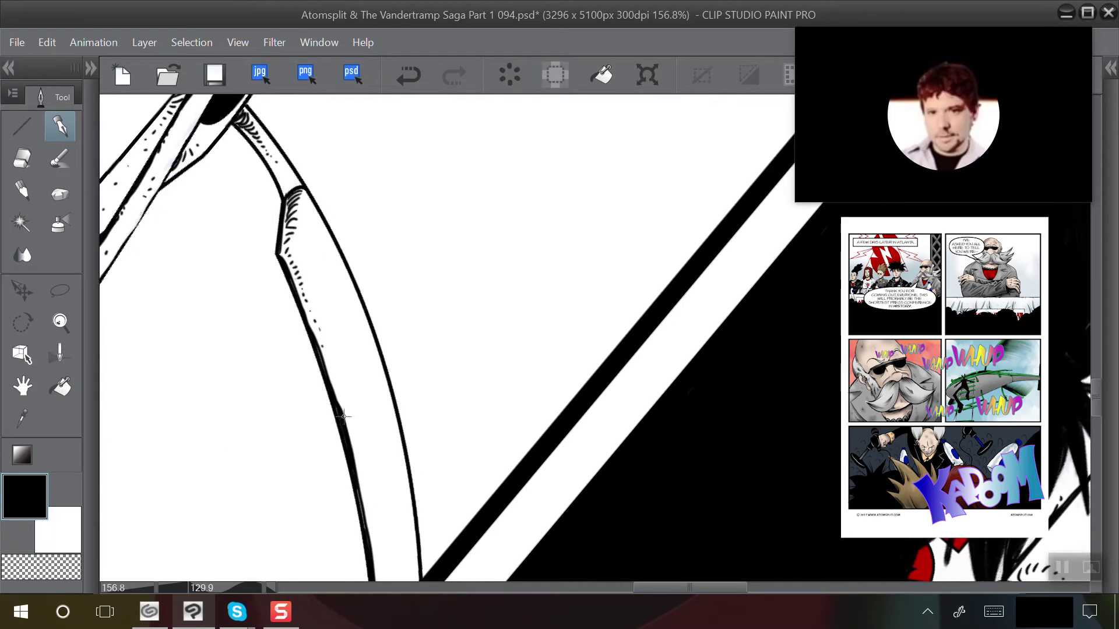
drag(344, 342, 329, 227)
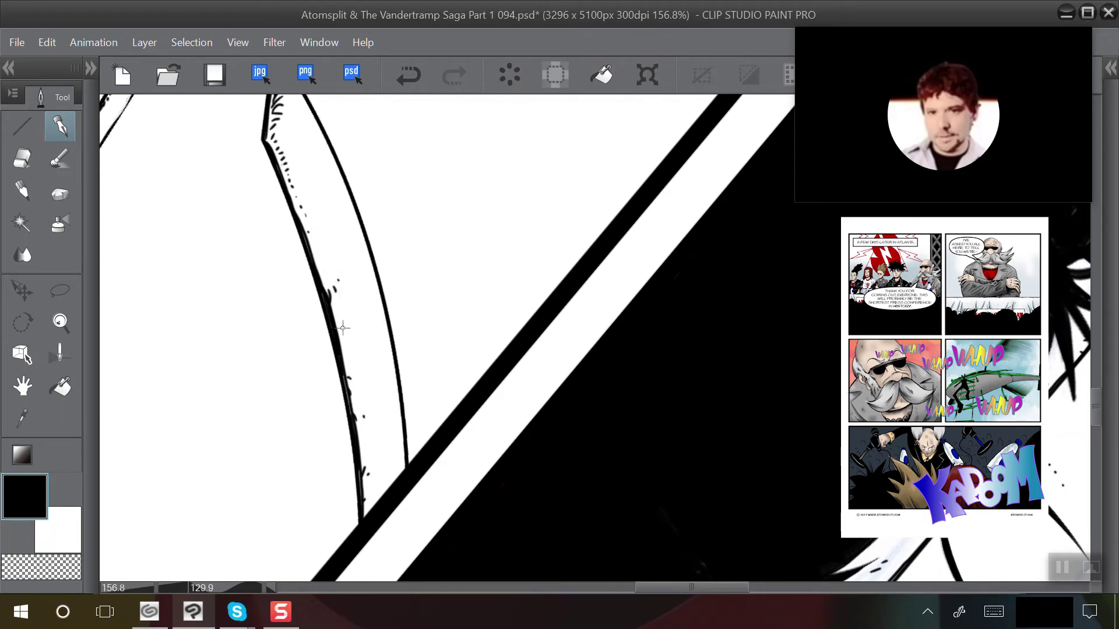
Set the hard eraser to size 1 and thin the blade's outer contour from the panel border up to the joint
drag(210, 447, 169, 485)
click(20, 164)
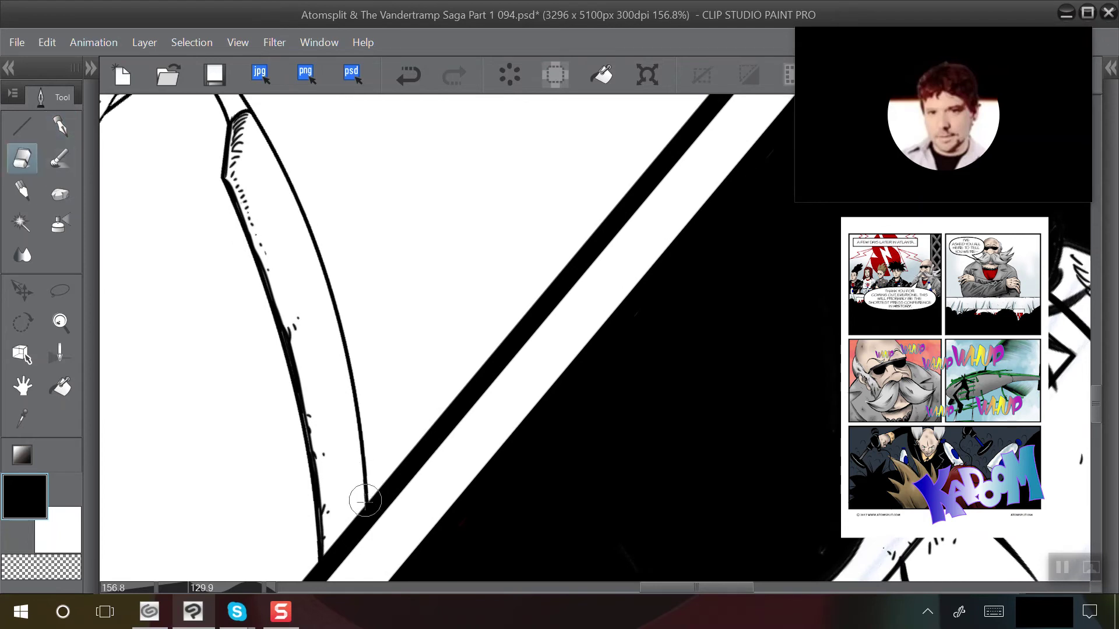
click(91, 69)
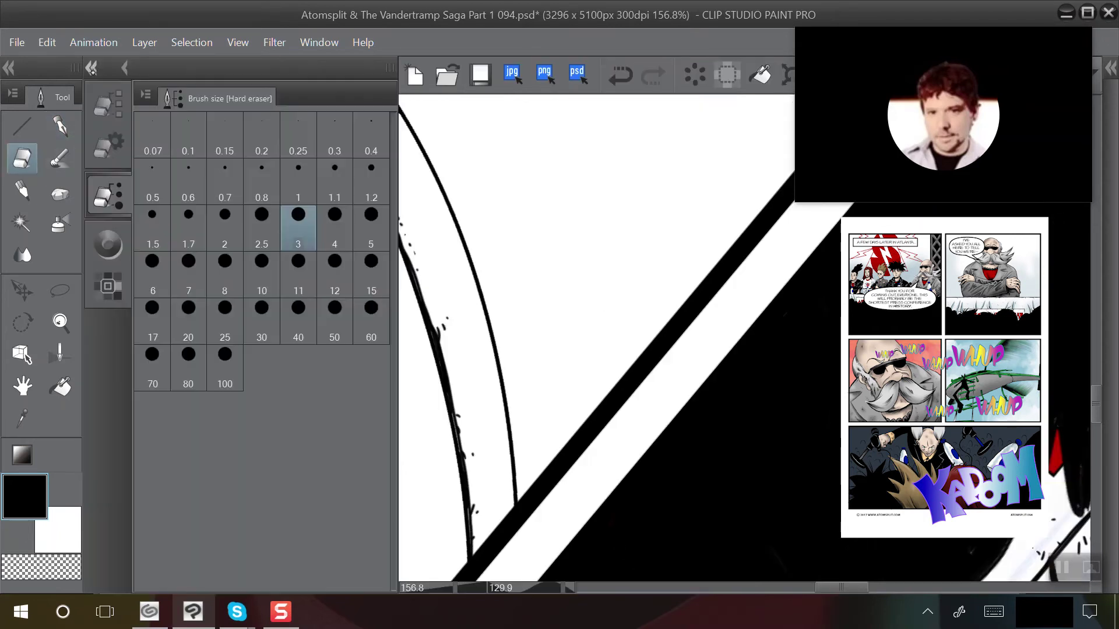
click(292, 185)
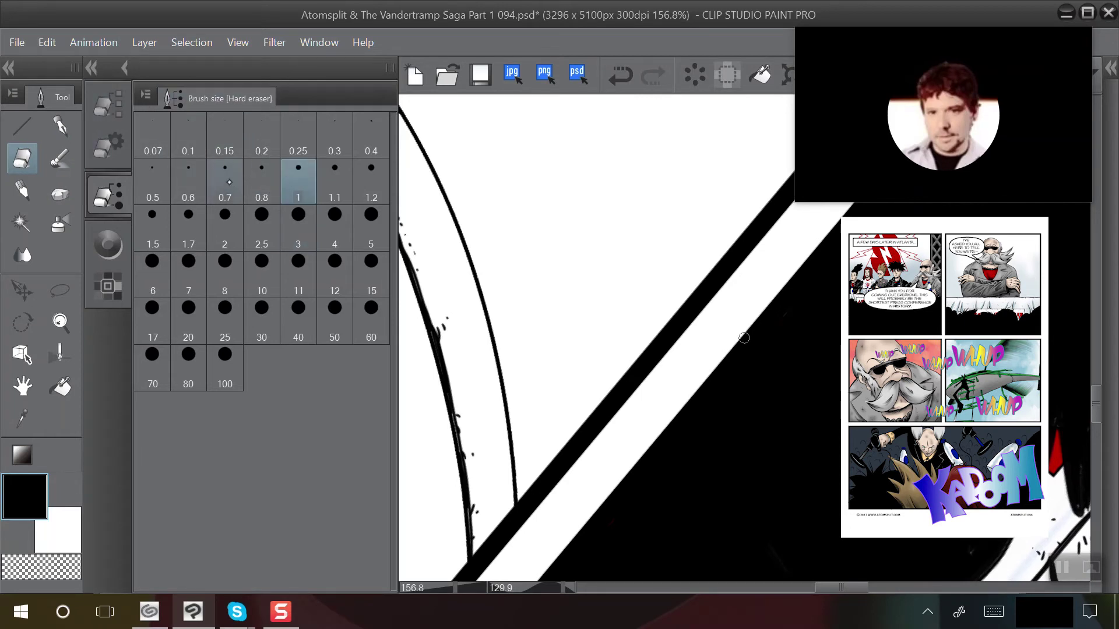
click(91, 69)
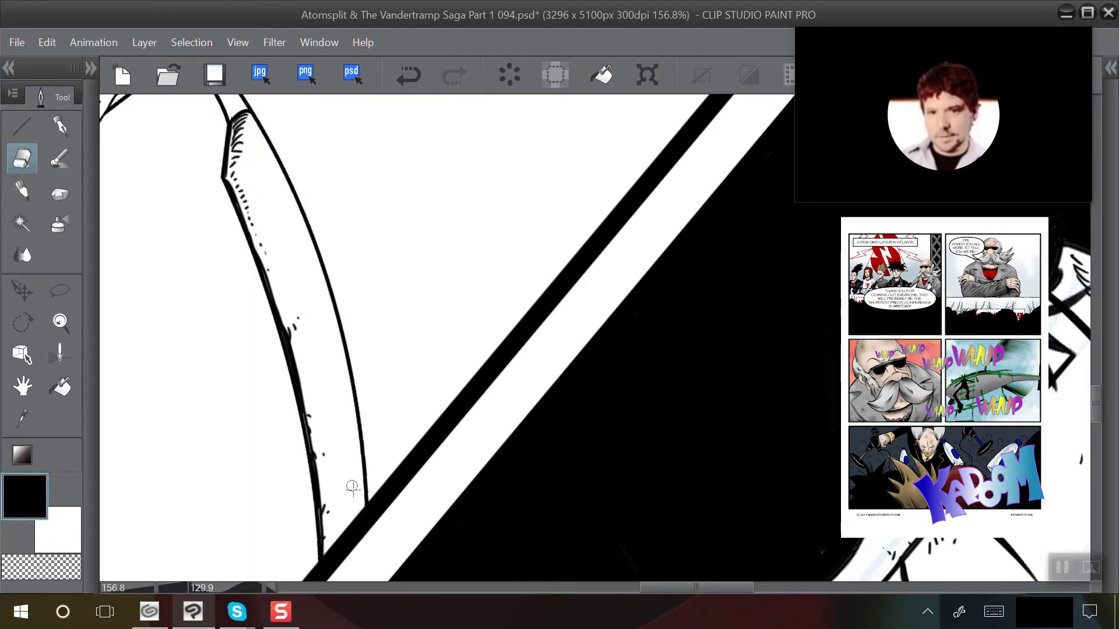
mouse_move(358, 478)
mouse_down()
mouse_move(342, 354)
mouse_move(266, 153)
mouse_move(303, 241)
mouse_move(266, 150)
mouse_up()
scroll(265, 143, down, 1)
scroll(233, 257, down, 1)
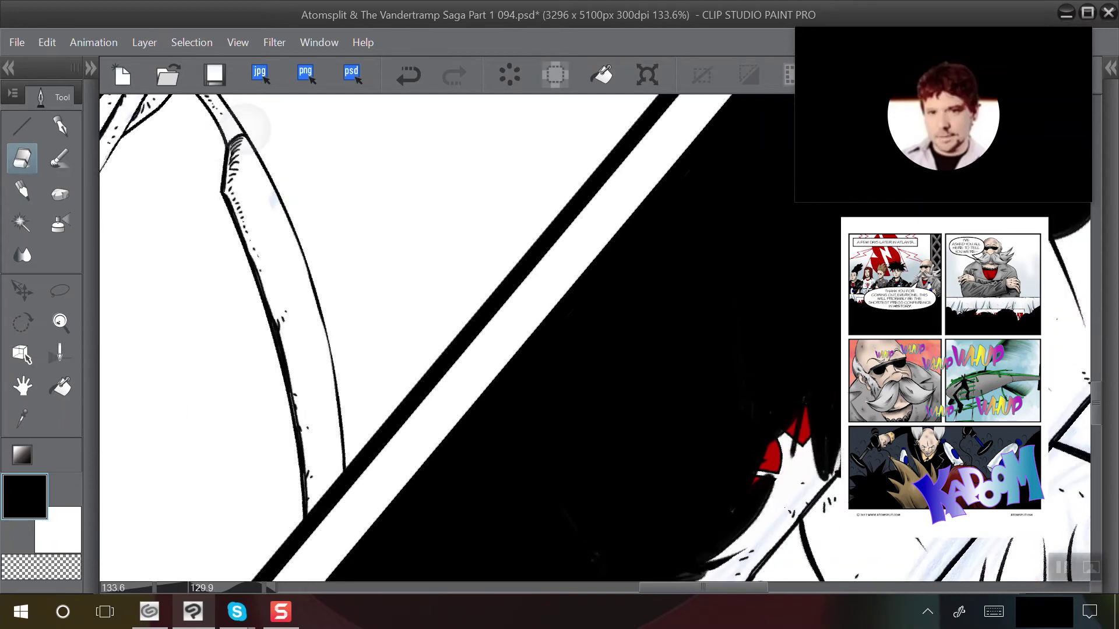
Ink two small clusters of specks in the middle of the blade with the pen
scroll(198, 267, up, 3)
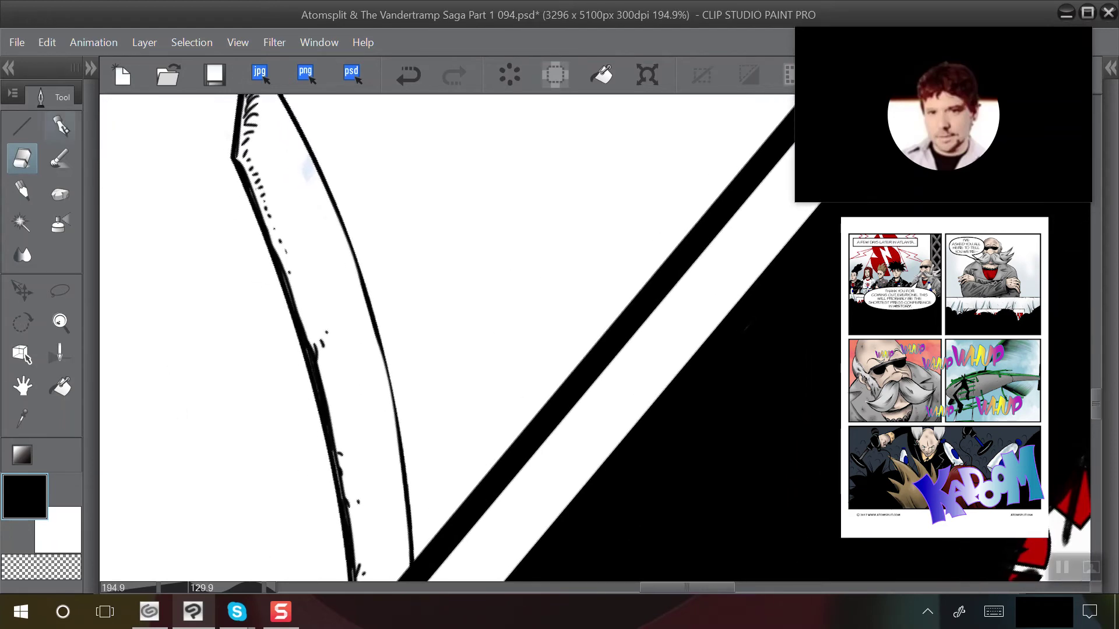
click(63, 127)
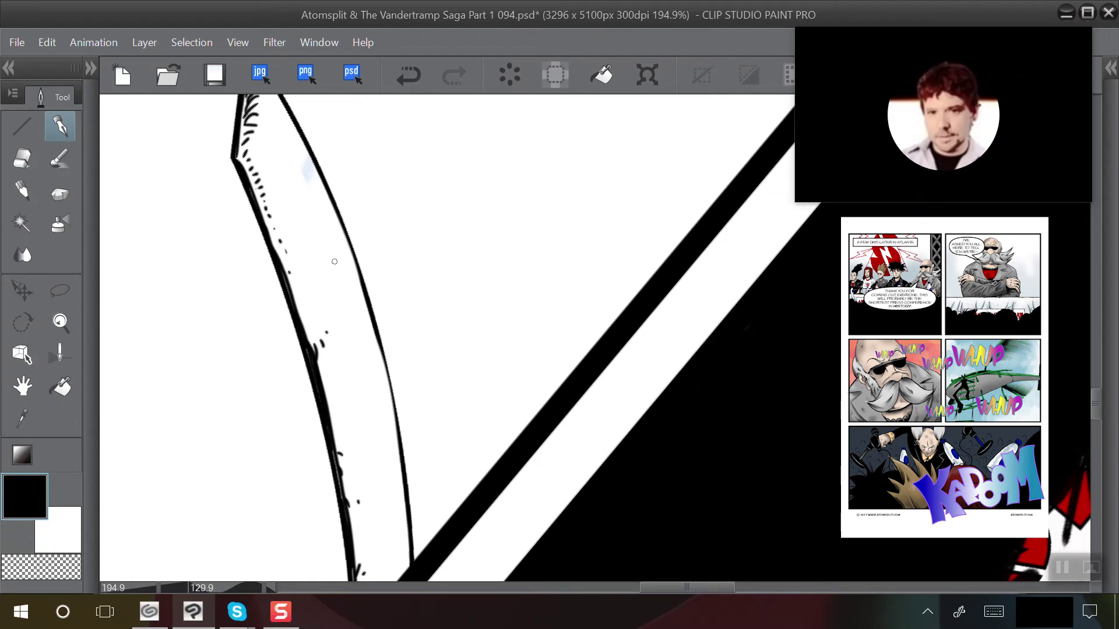
click(321, 243)
click(370, 412)
scroll(250, 303, down, 5)
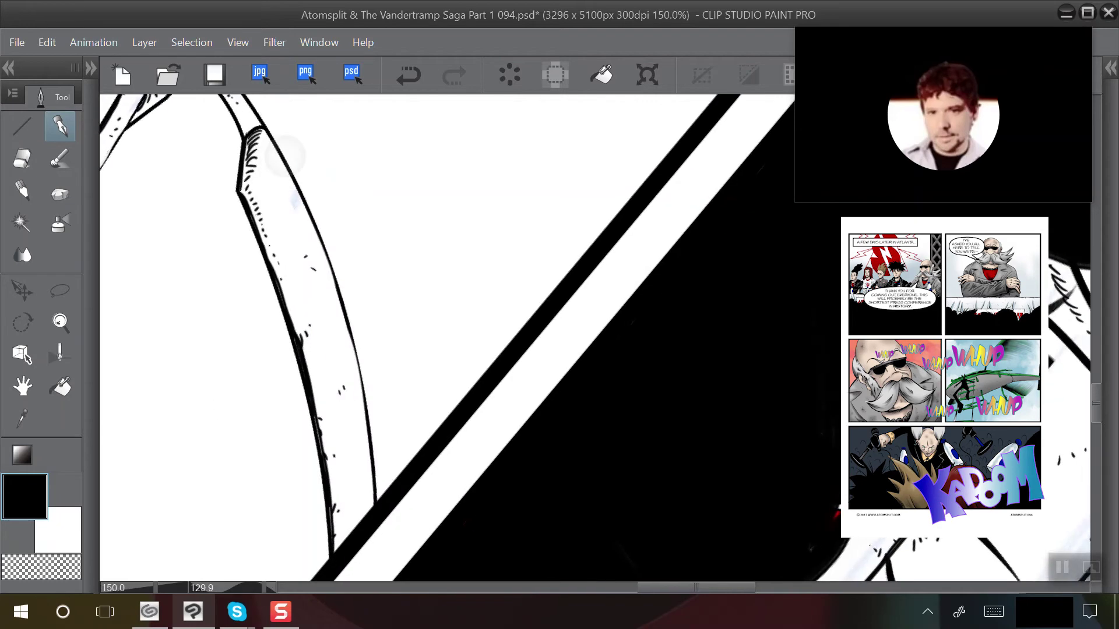
scroll(214, 169, up, 1)
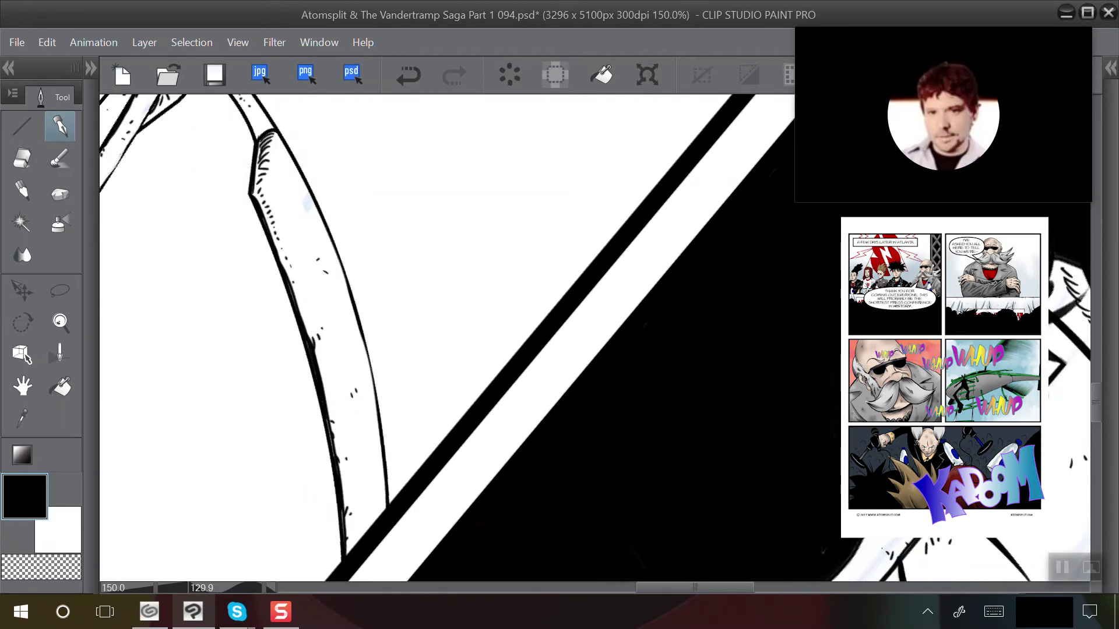
scroll(219, 175, up, 1)
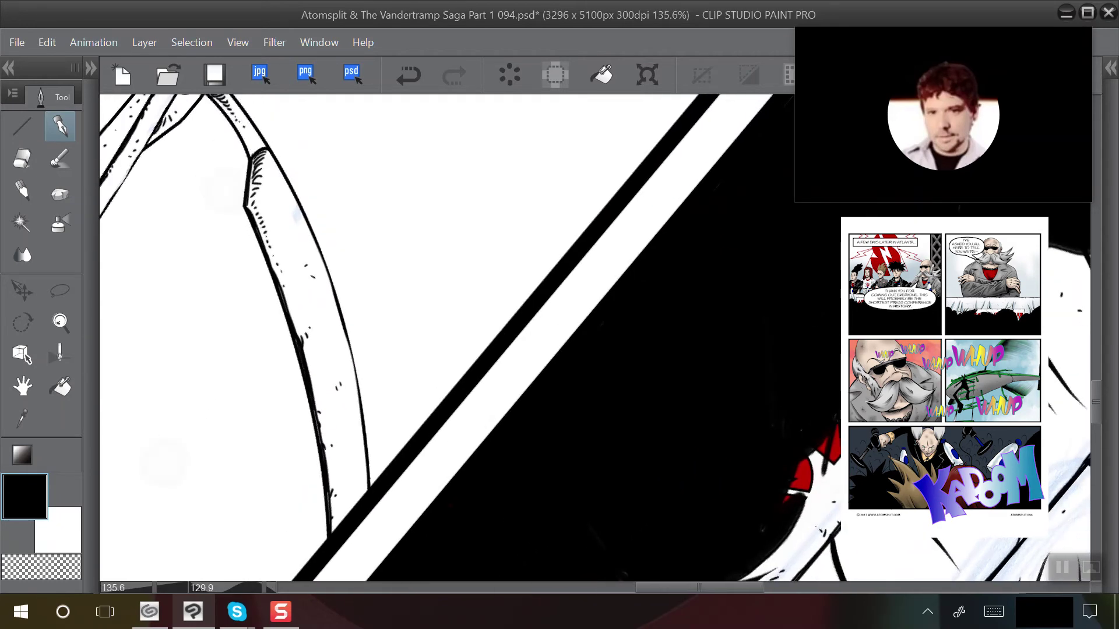
Hatch the rounded knob beside the row of tubes, then shade its rod with short strokes fading toward the fuselage rail
scroll(221, 184, down, 1)
drag(193, 140, 261, 236)
scroll(221, 179, up, 3)
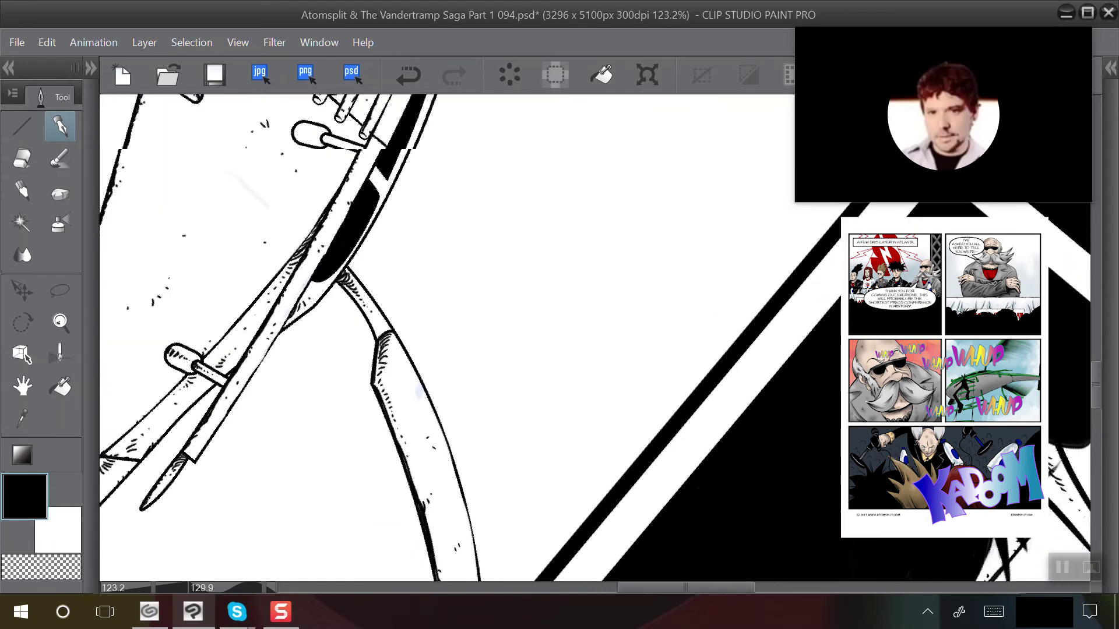
scroll(221, 179, up, 1)
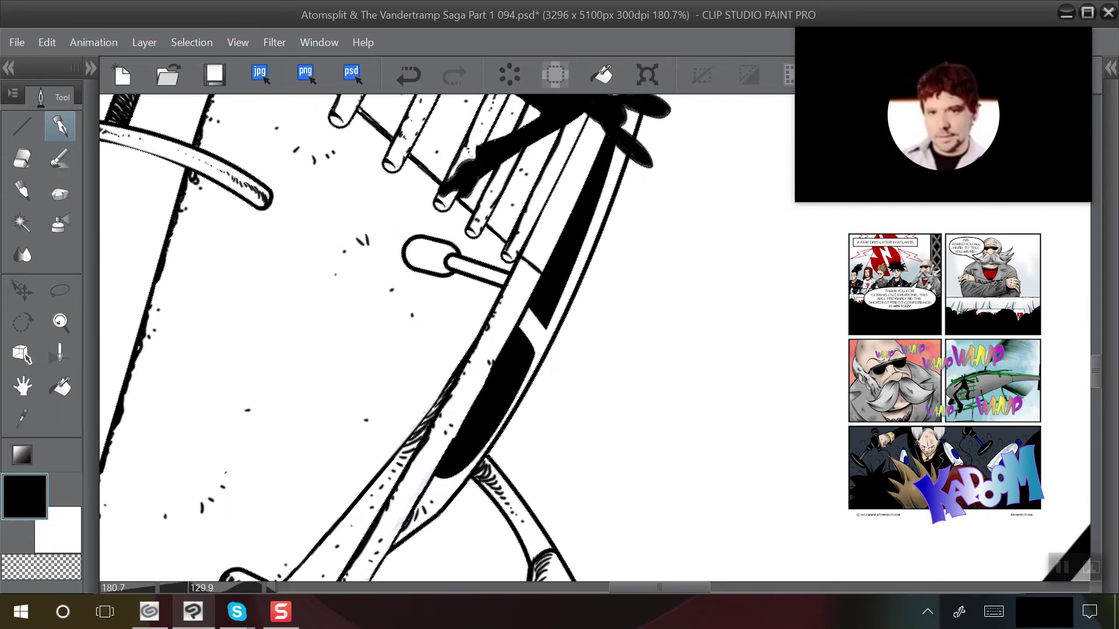
scroll(353, 323, up, 4)
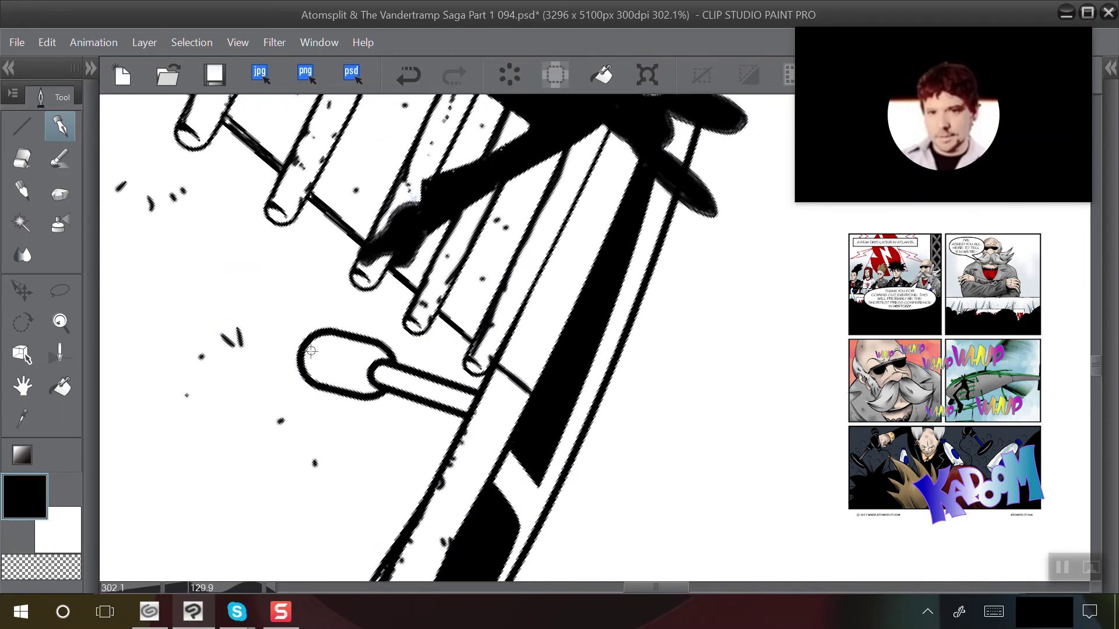
mouse_move(309, 343)
mouse_down()
mouse_move(314, 370)
mouse_move(318, 354)
mouse_move(318, 363)
mouse_move(355, 362)
mouse_up()
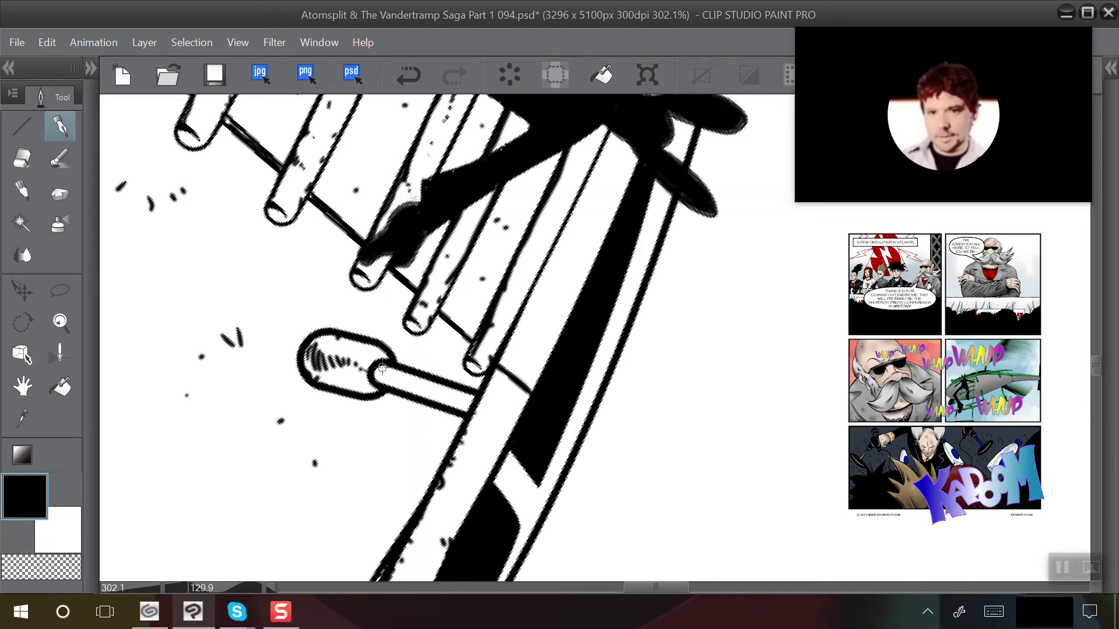
mouse_move(381, 367)
mouse_down()
mouse_move(417, 413)
mouse_move(403, 381)
mouse_move(471, 401)
mouse_move(415, 382)
mouse_up()
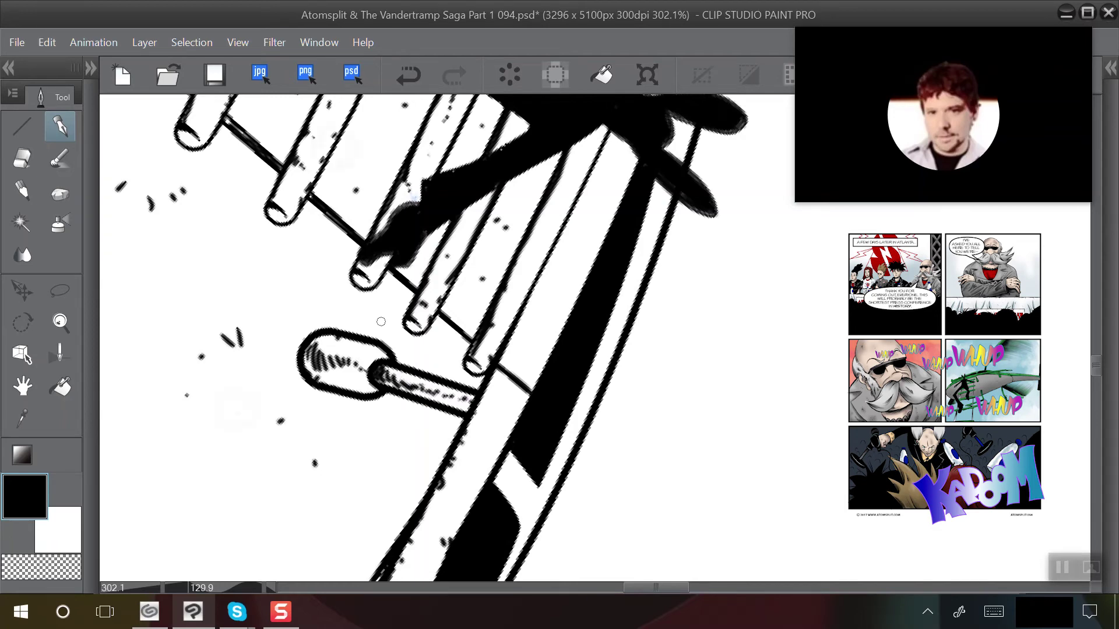
scroll(297, 291, down, 3)
drag(247, 356, 203, 354)
scroll(255, 286, down, 1)
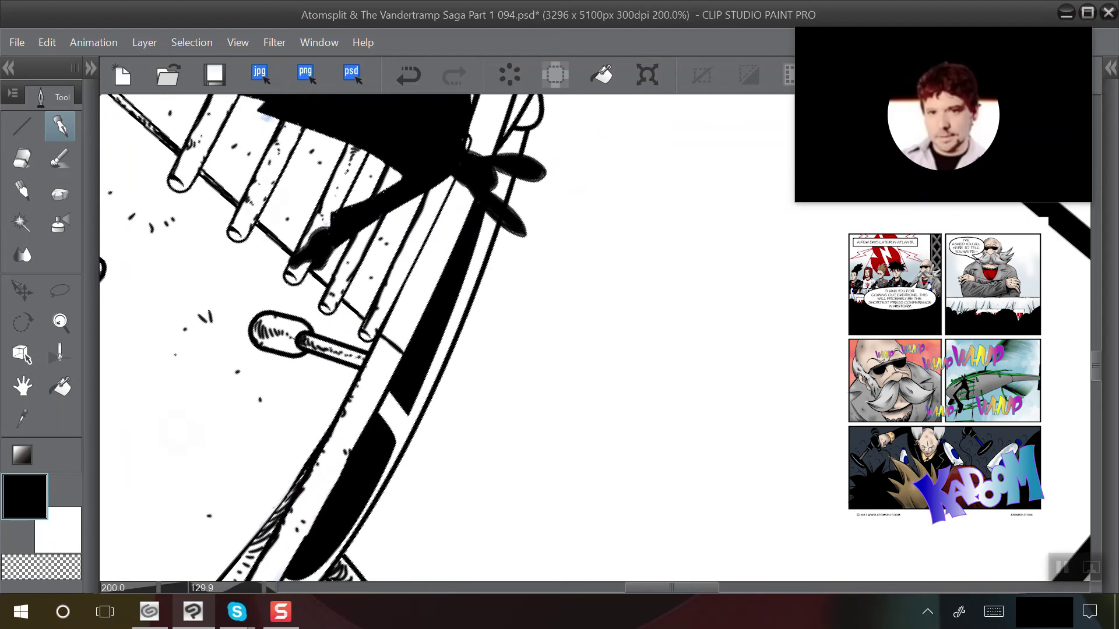
scroll(347, 338, down, 2)
scroll(487, 324, up, 5)
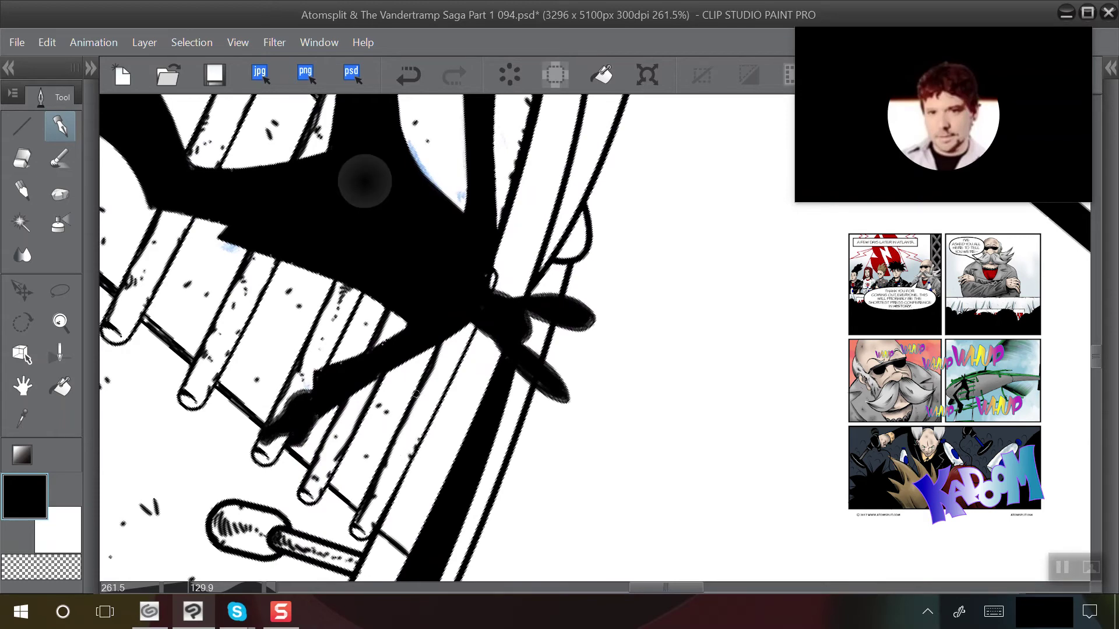
scroll(362, 175, down, 2)
scroll(299, 150, up, 2)
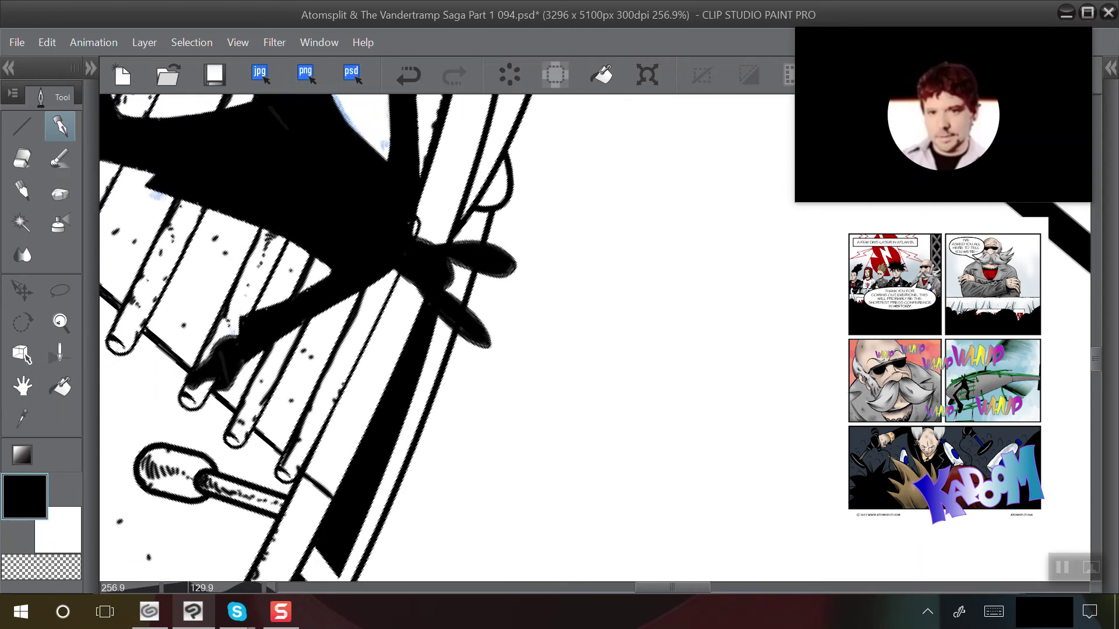
Ink short hatch strokes and specks in the white gap between the two black shapes on the fuselage rail
scroll(288, 139, down, 2)
drag(291, 280, 313, 195)
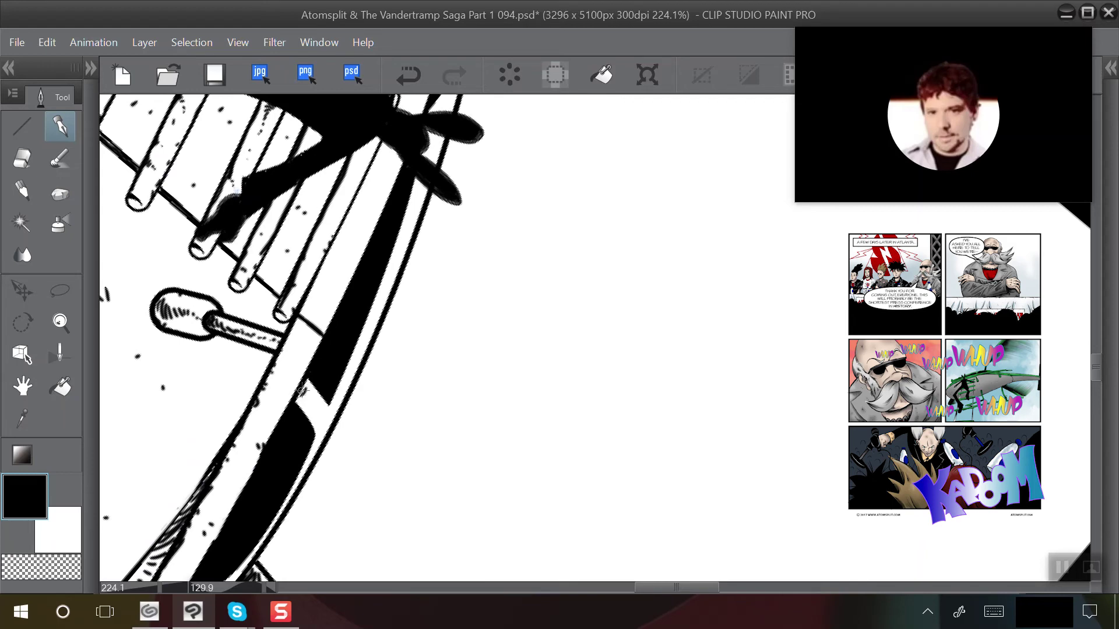
drag(301, 390, 307, 403)
scroll(316, 353, down, 1)
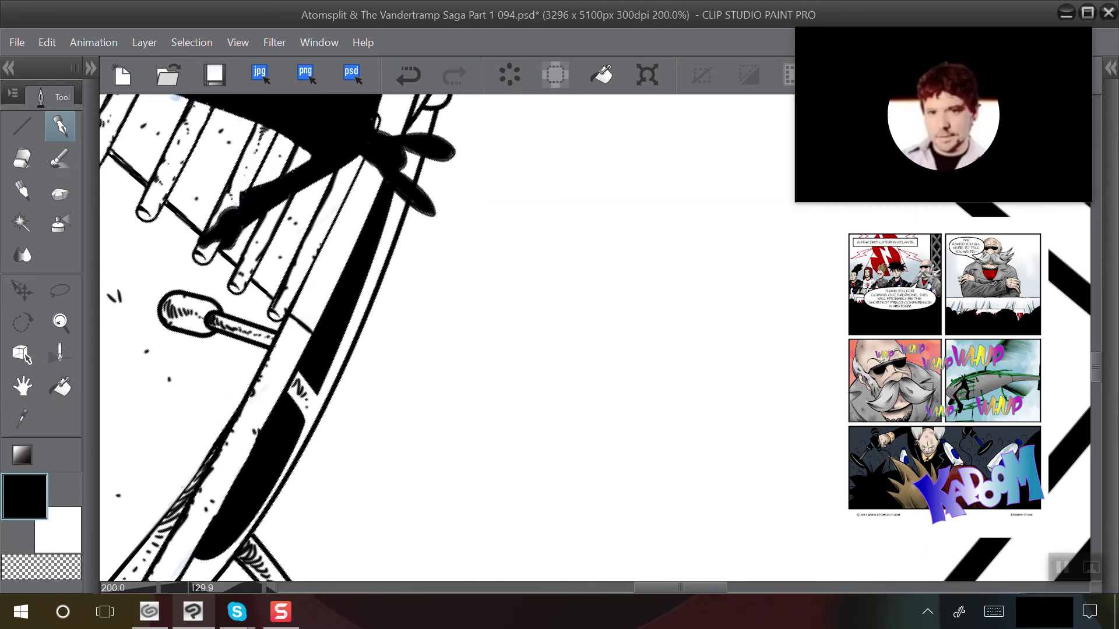
Ink a small cluster of short shading strokes just below the lower rounded bump, above the silhouetted figure's foot
scroll(316, 353, down, 3)
drag(373, 233, 279, 480)
scroll(381, 312, up, 2)
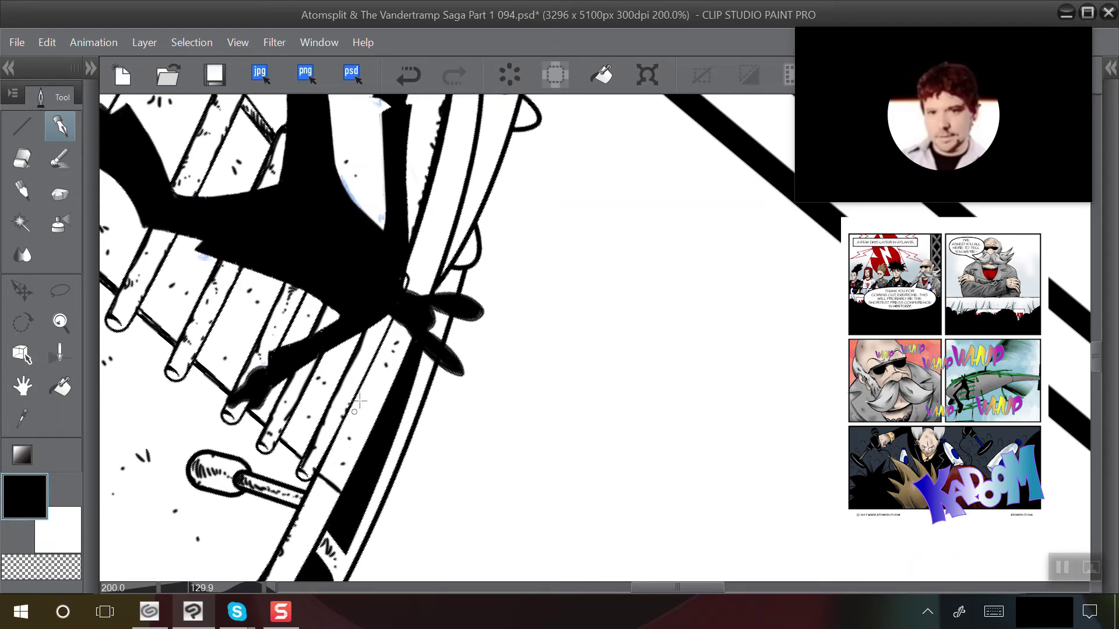
drag(465, 236, 352, 359)
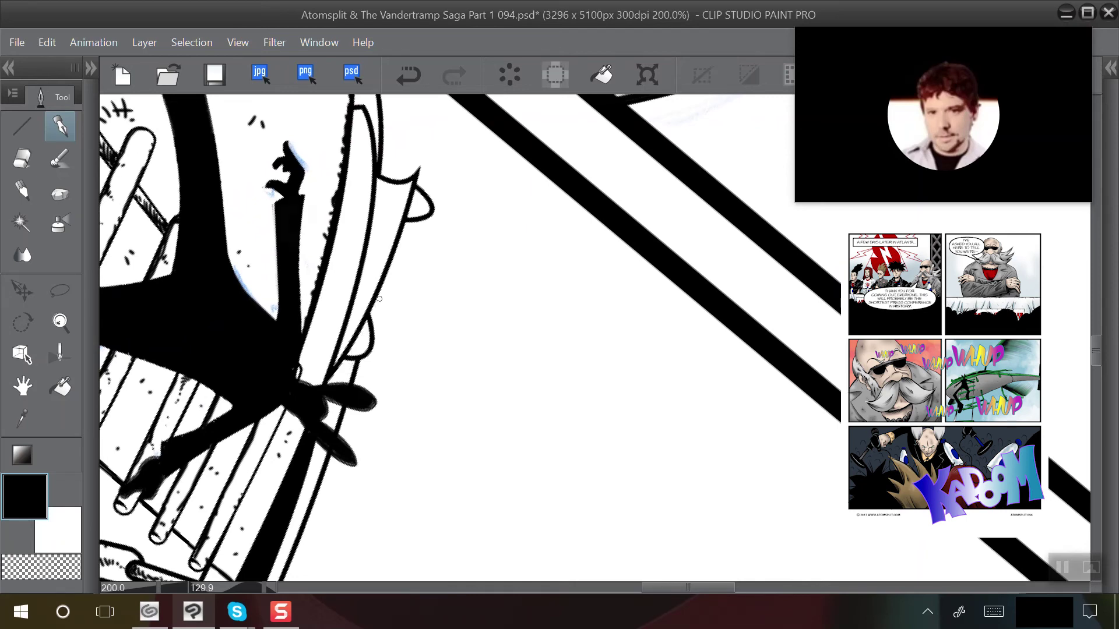
scroll(379, 298, up, 3)
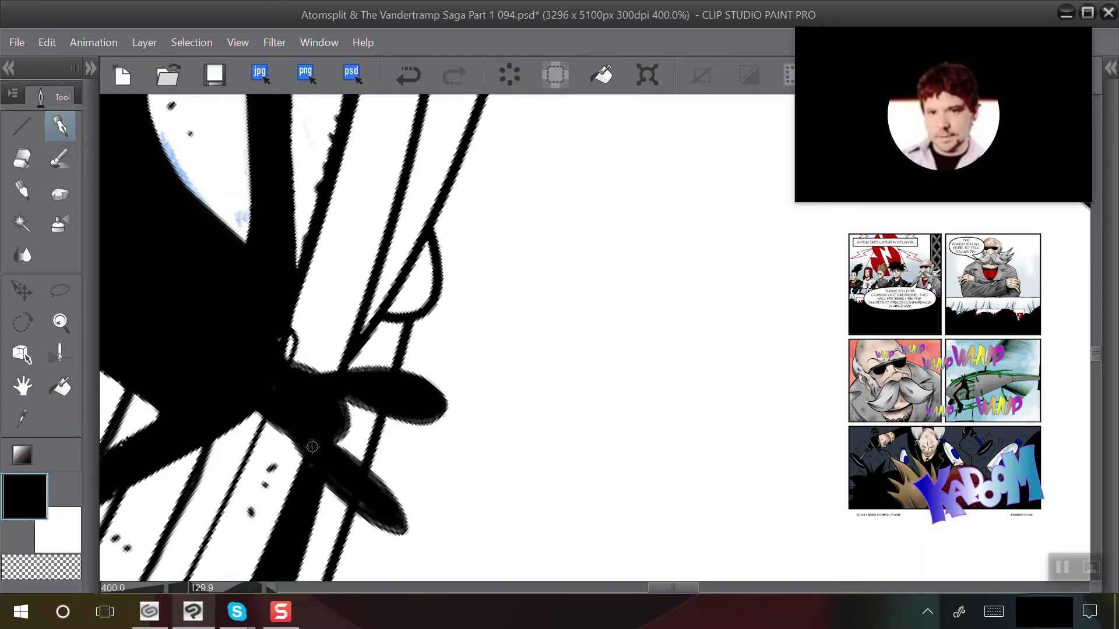
mouse_move(393, 324)
mouse_down()
mouse_move(357, 429)
mouse_move(379, 353)
mouse_up()
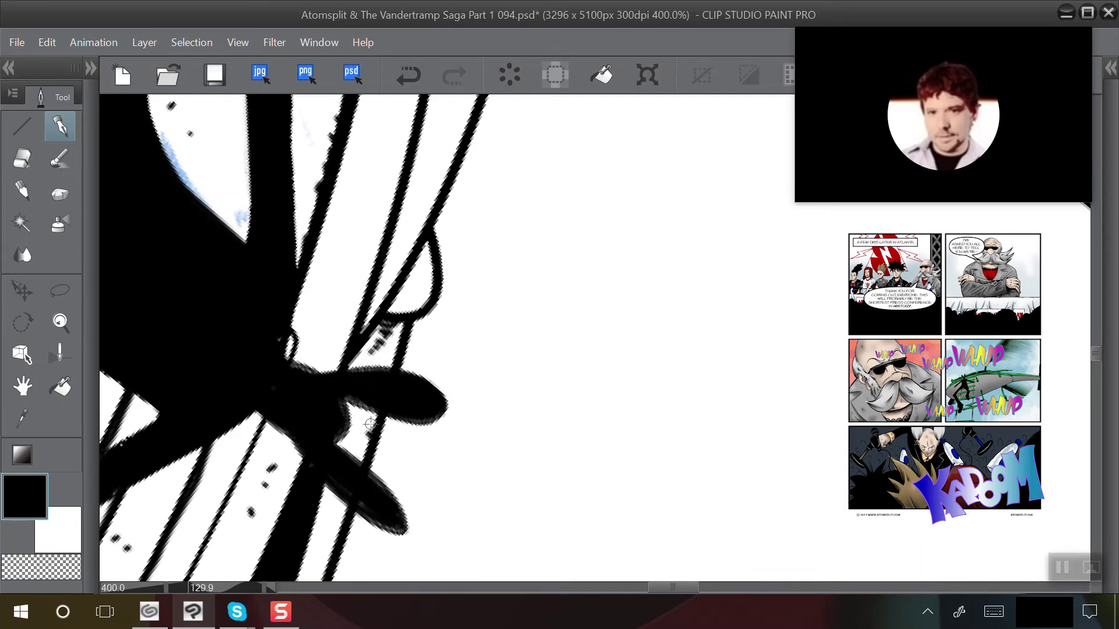
Thin the fuselage rail's outer contour with the hard eraser from below the figure's foot along the upper black shape
drag(383, 387, 403, 184)
scroll(272, 308, down, 3)
drag(361, 239, 409, 202)
click(20, 157)
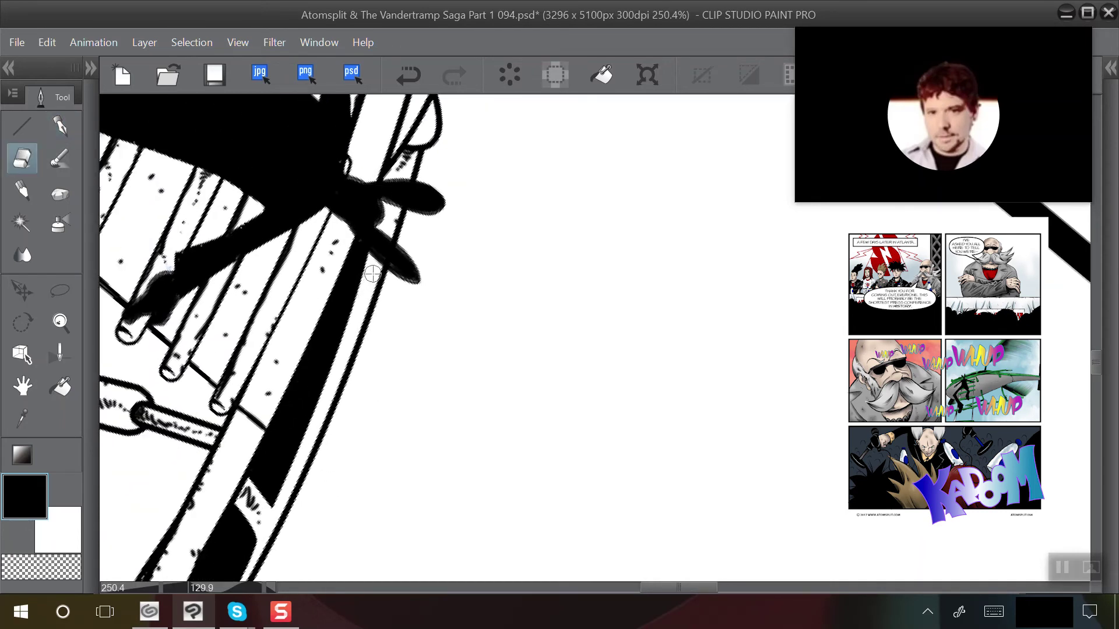
drag(374, 273, 294, 472)
drag(330, 385, 424, 246)
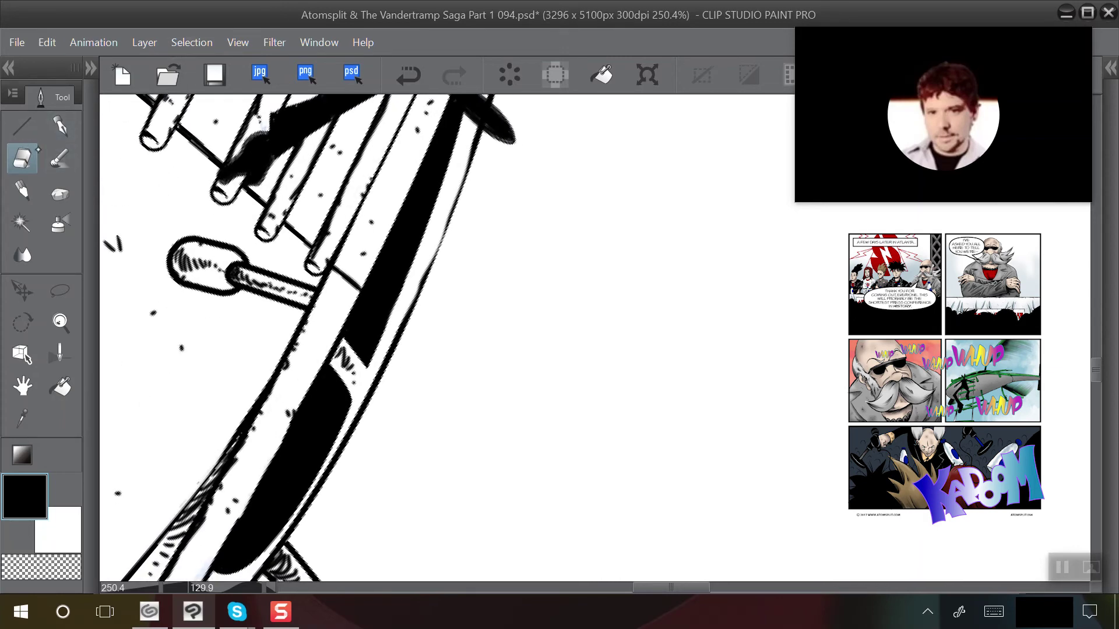
Set the hard eraser to size 0.7 and thin the outer contour past the hatched gap toward the lower black shape
click(90, 67)
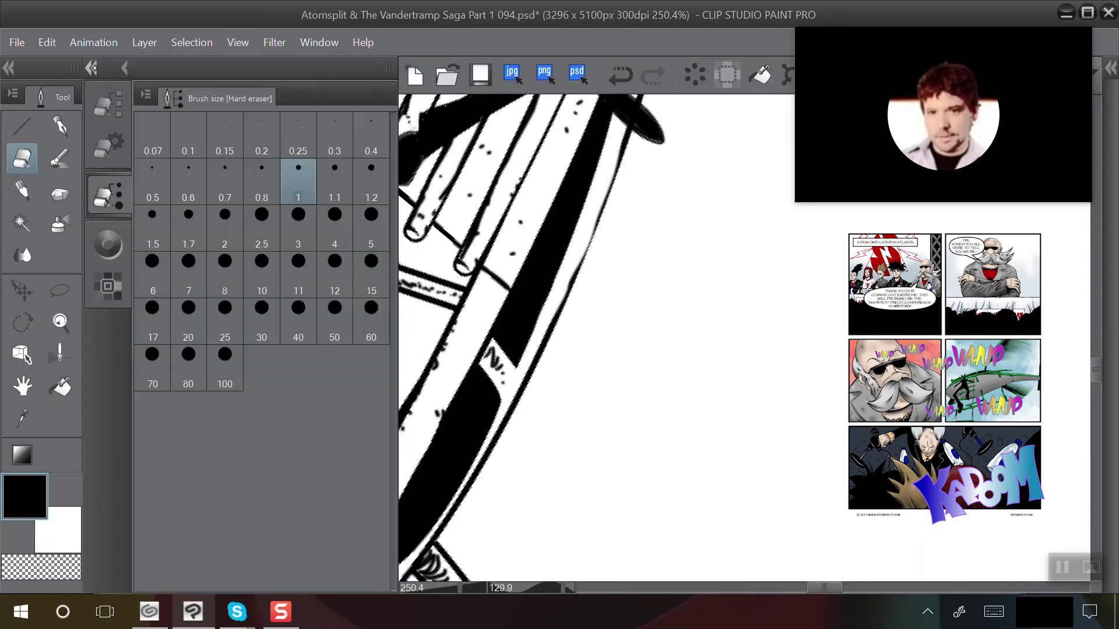
click(226, 185)
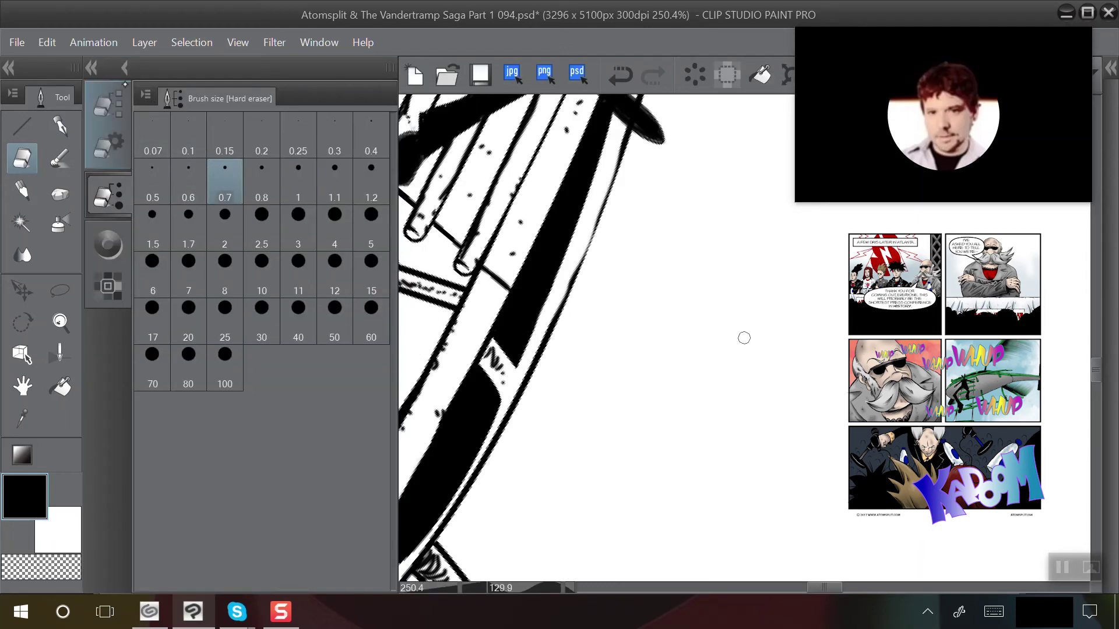
click(91, 67)
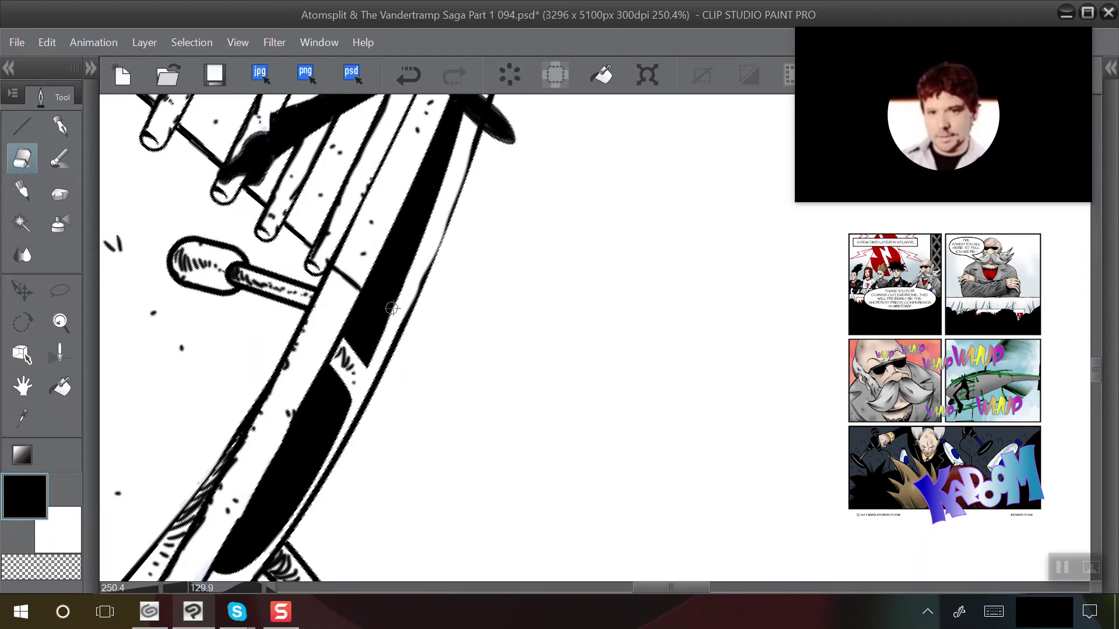
mouse_move(410, 291)
mouse_down()
mouse_move(417, 279)
mouse_move(338, 440)
mouse_up()
scroll(344, 382, down, 2)
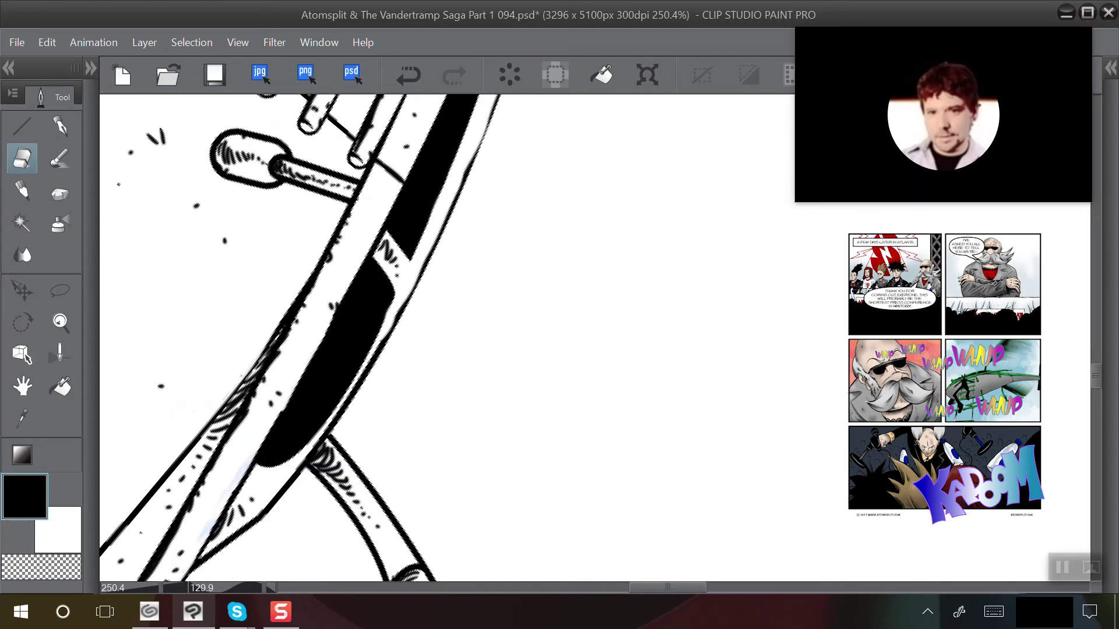
scroll(343, 382, up, 2)
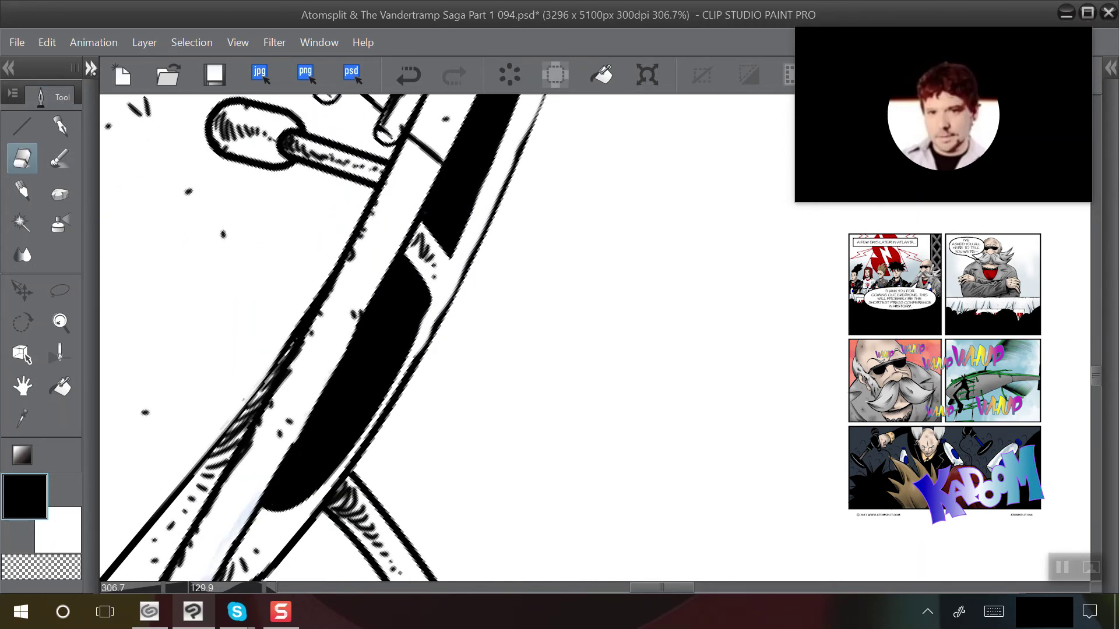
Set the hard eraser to size 0.5 and thin the outer contour alongside the lower black shape down to the strut
click(90, 68)
click(150, 184)
click(91, 69)
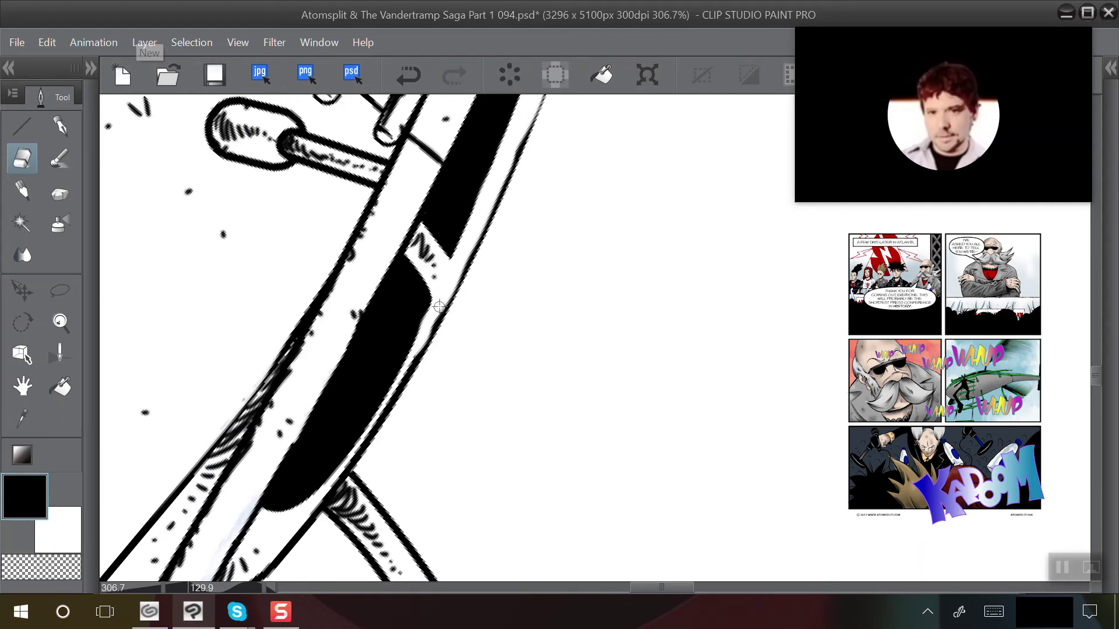
mouse_move(418, 346)
mouse_down()
mouse_move(442, 305)
mouse_move(369, 431)
mouse_move(284, 525)
mouse_up()
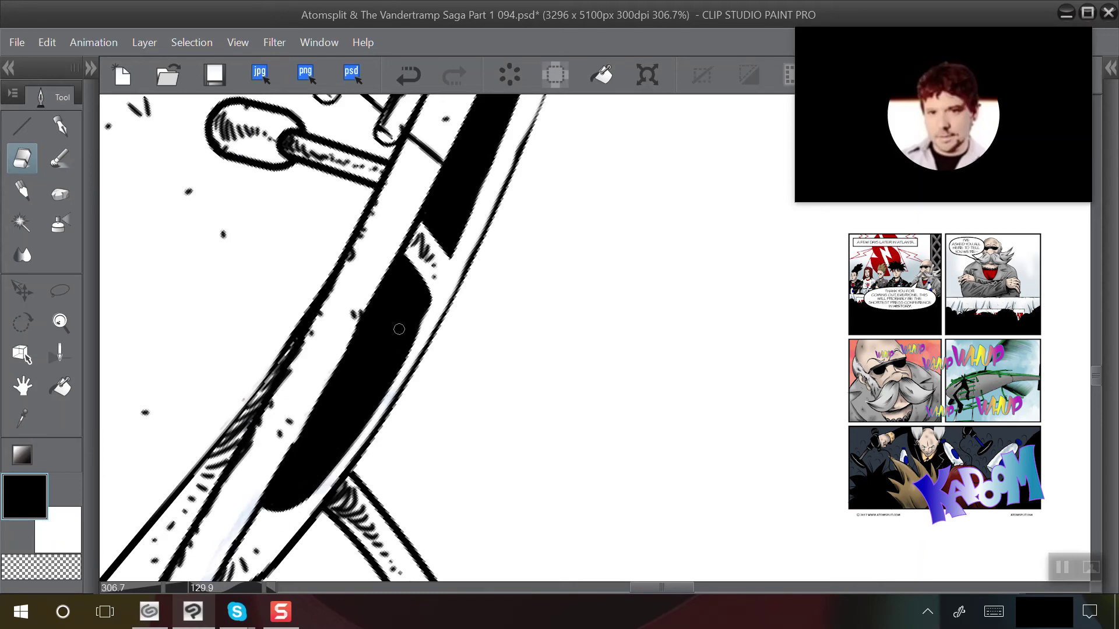
scroll(306, 307, down, 2)
drag(306, 308, 297, 360)
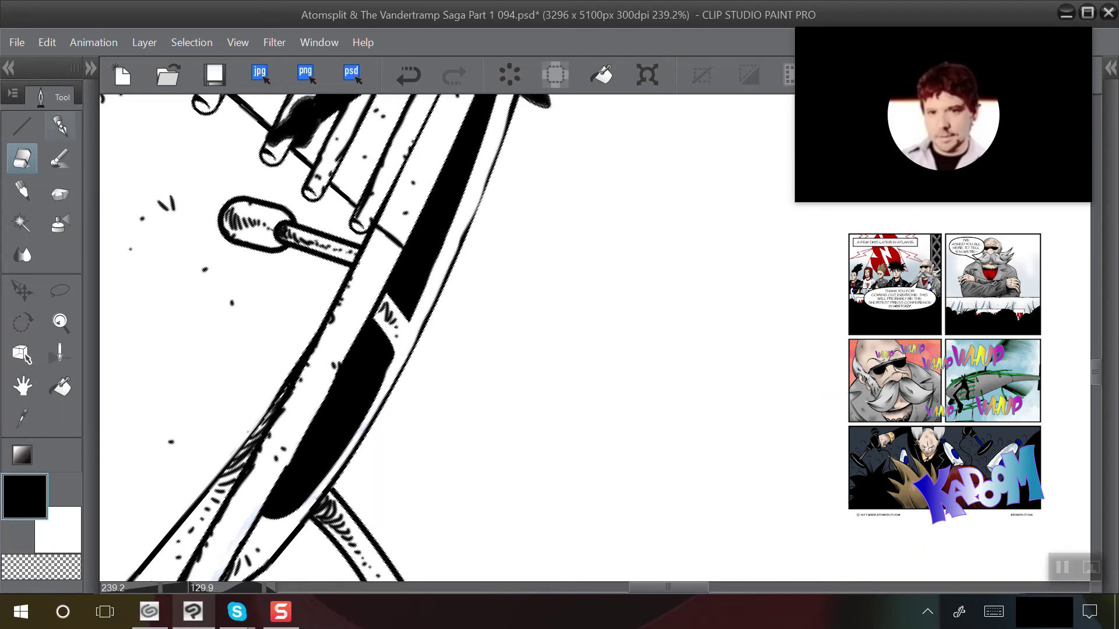
Touch up the outer edge of the lower black shape with the pen
click(60, 127)
scroll(272, 305, up, 3)
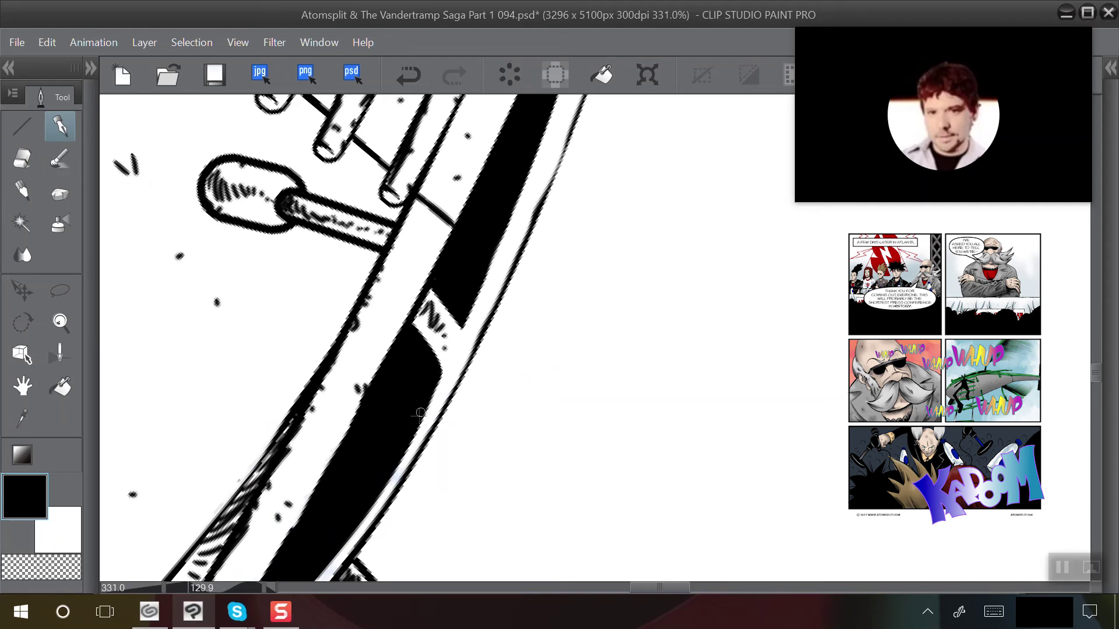
drag(424, 408, 437, 379)
Shade the narrow strip beside the lower rounded bump with short pen strokes and specks along its converging lines
scroll(291, 327, down, 3)
drag(350, 233, 281, 499)
drag(309, 206, 288, 286)
scroll(353, 142, up, 2)
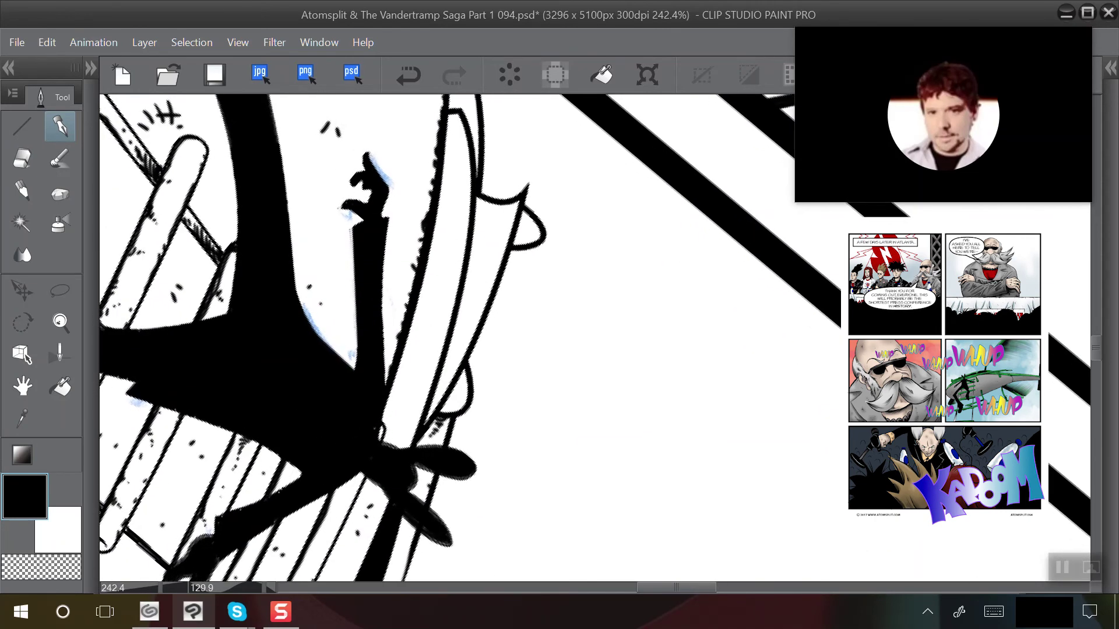
drag(353, 142, 238, 165)
drag(359, 361, 348, 370)
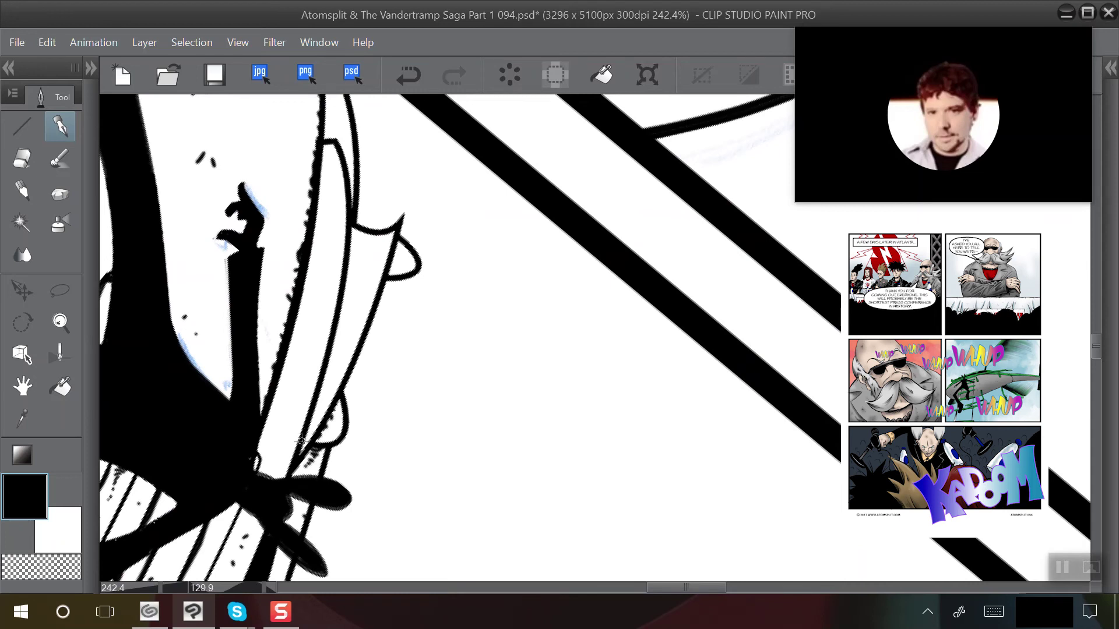
drag(301, 453, 318, 394)
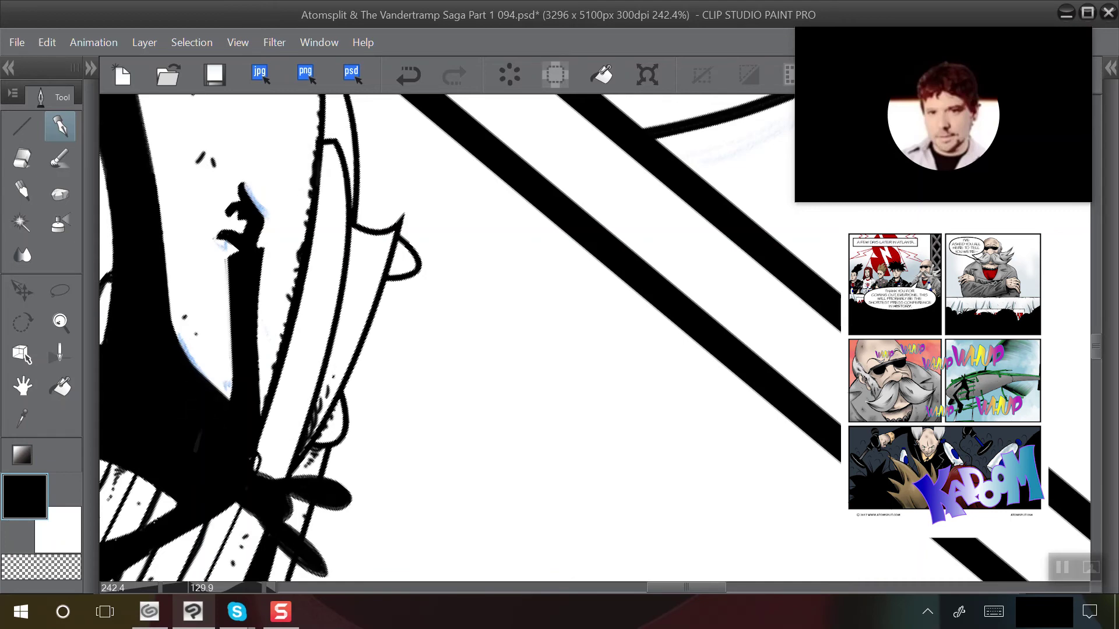
Shade the underside of the upper rounded bump with short pen strokes along its lower curve
drag(375, 197, 365, 260)
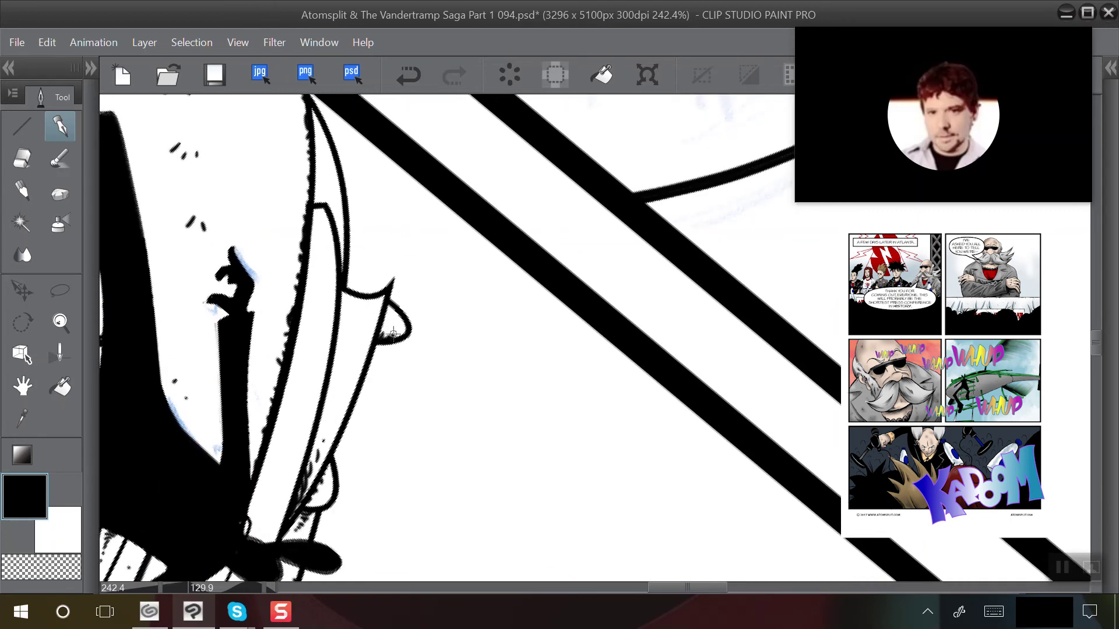
scroll(216, 276, up, 2)
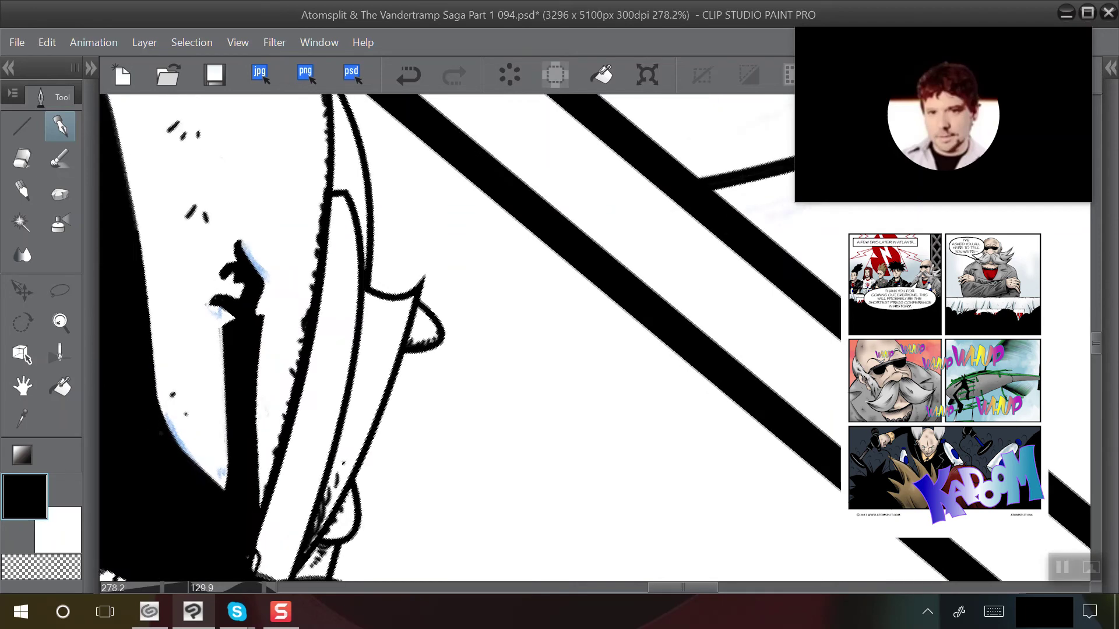
scroll(216, 276, down, 2)
scroll(373, 337, down, 1)
Thin the outer contour between the upper and lower rounded bumps with the hard eraser
drag(373, 373, 381, 280)
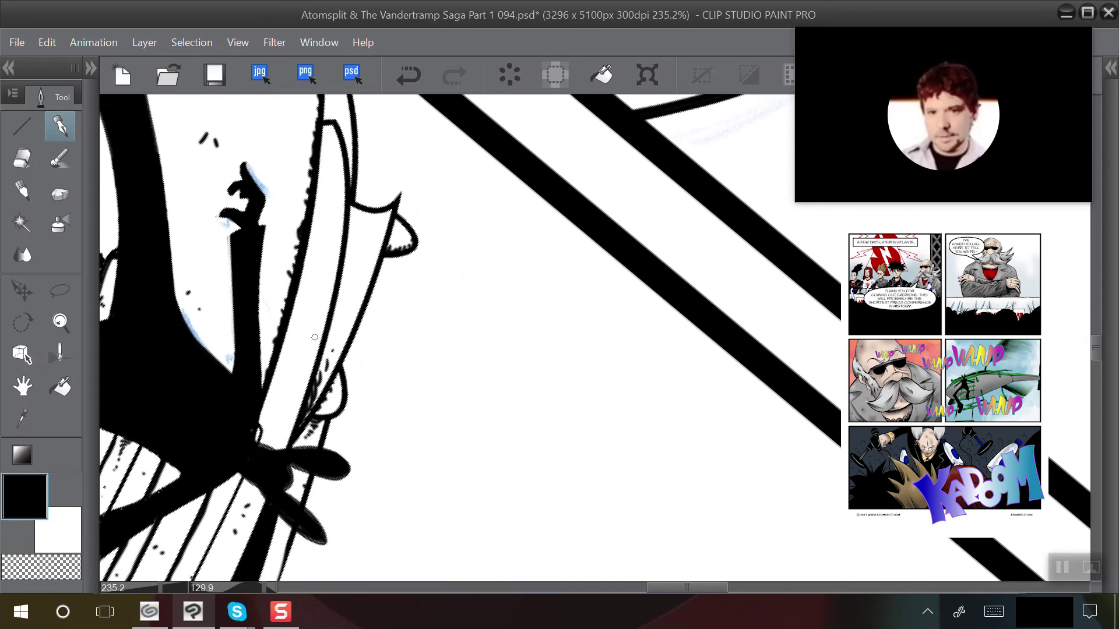
scroll(231, 307, up, 2)
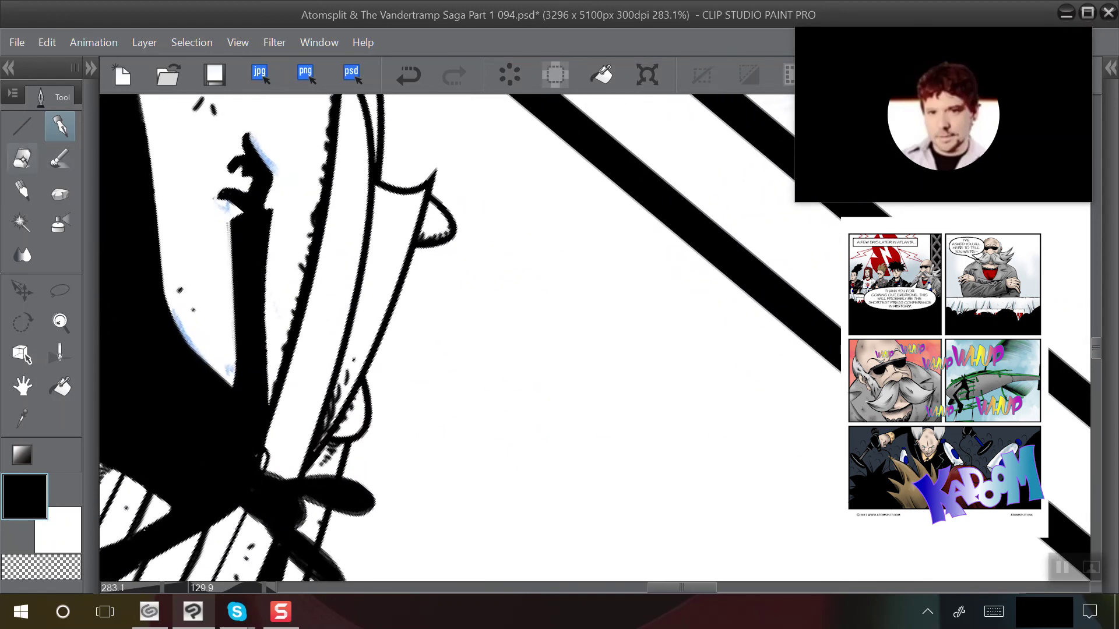
click(22, 158)
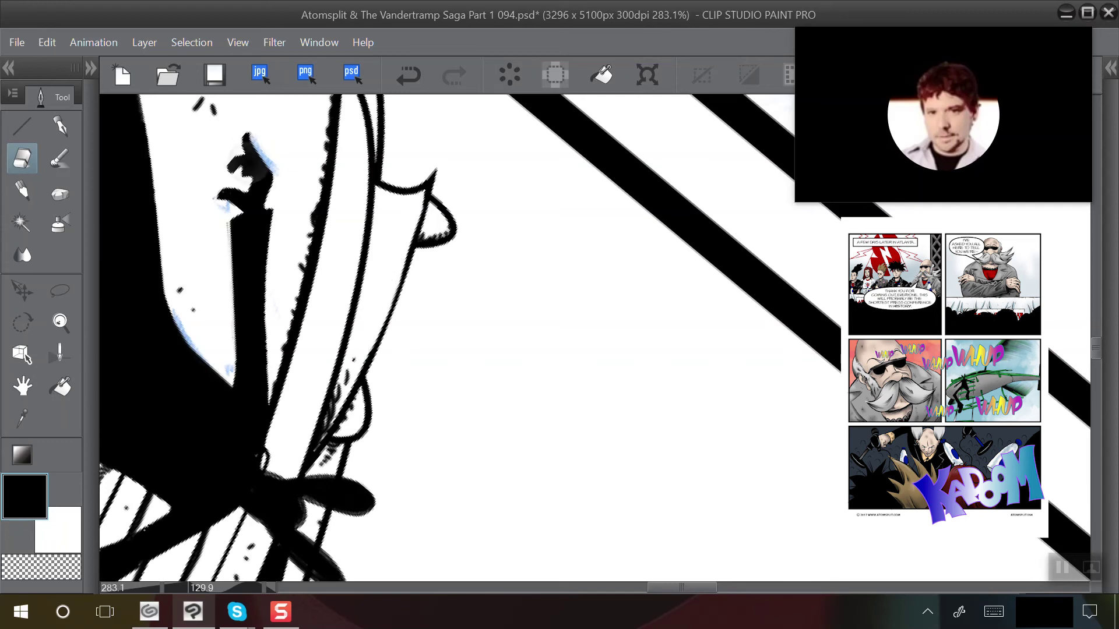
Ink short strokes and scattered specks with the pen up the long curved strip beside the figure's limb
click(60, 127)
scroll(274, 165, up, 1)
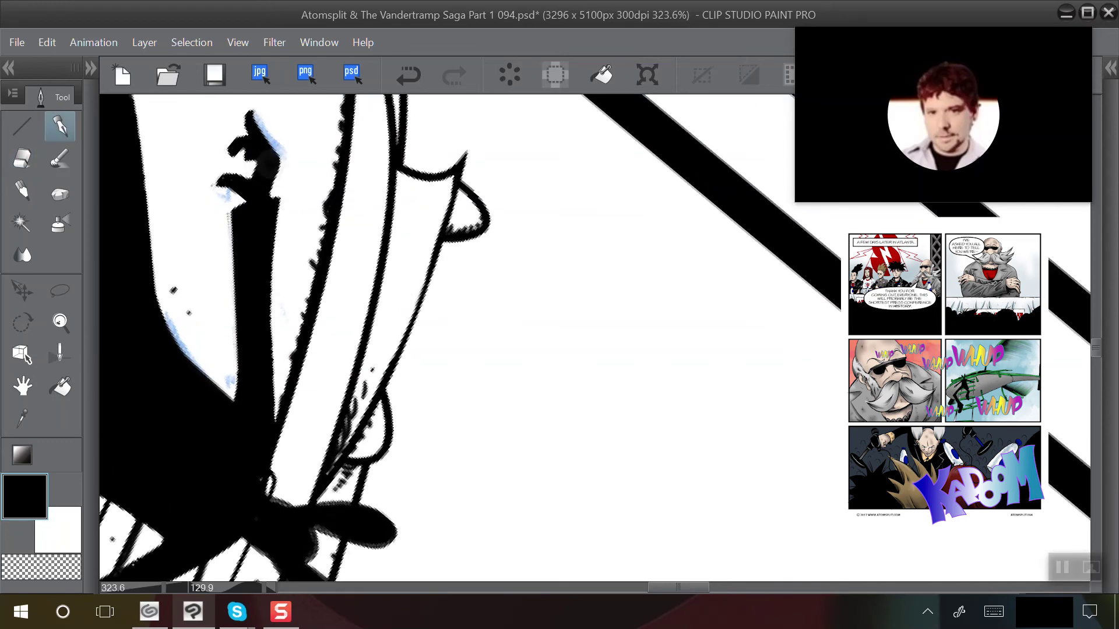
drag(285, 492, 299, 414)
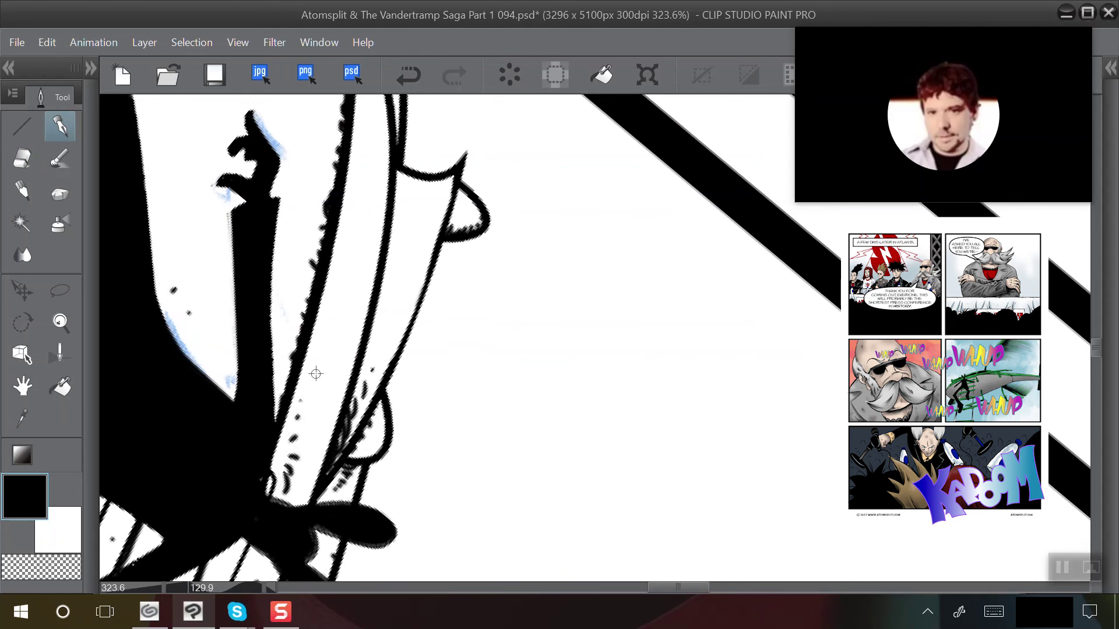
drag(300, 401, 303, 398)
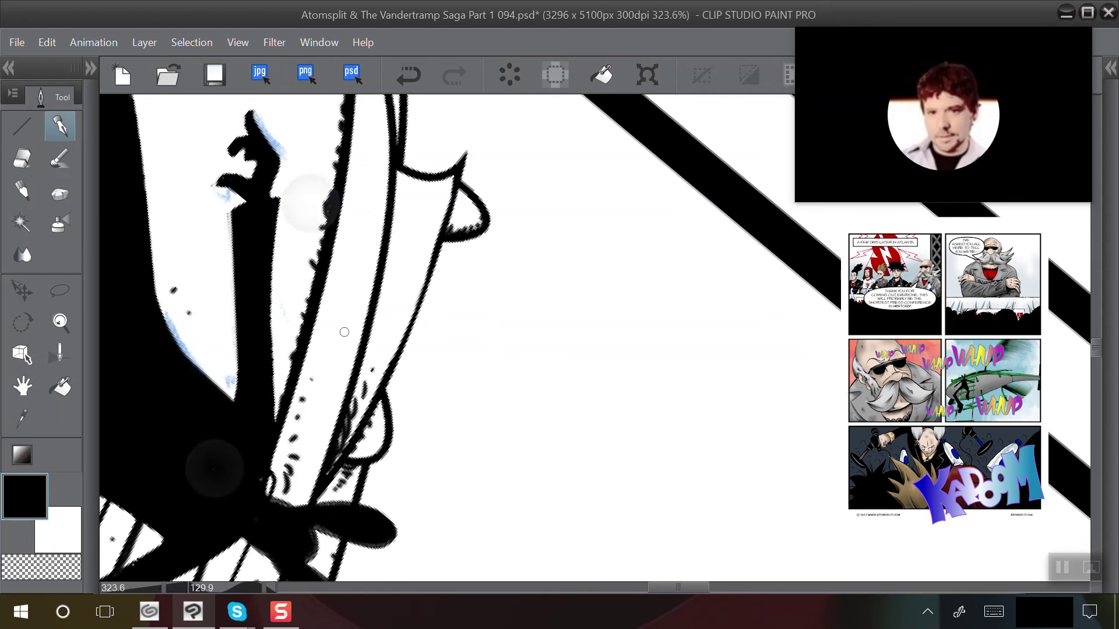
scroll(244, 328, down, 2)
drag(179, 412, 192, 452)
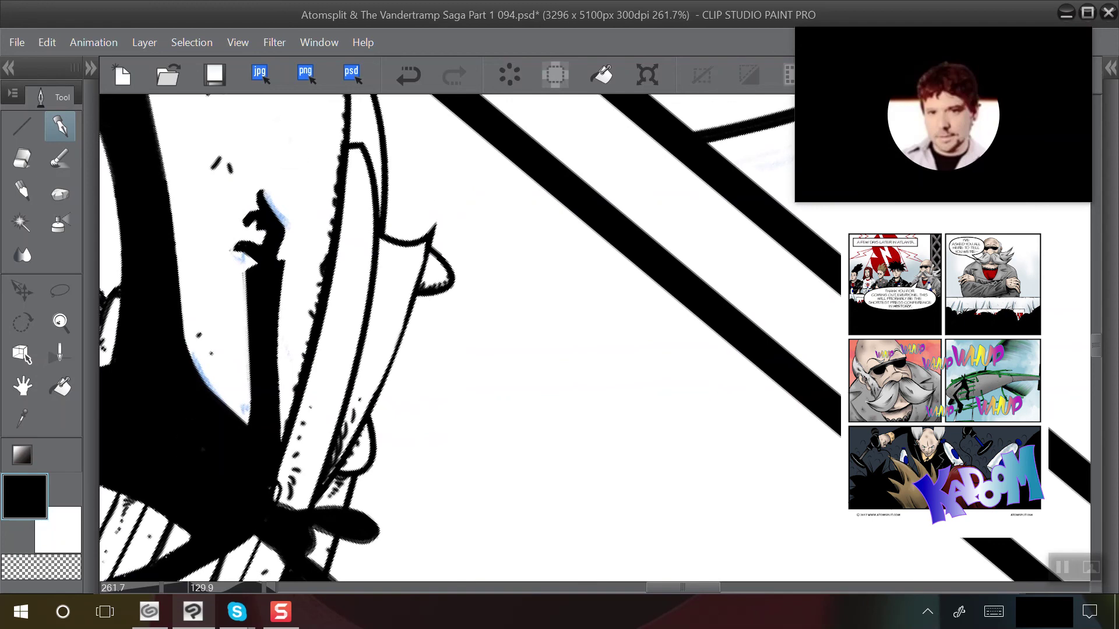
scroll(220, 112, up, 1)
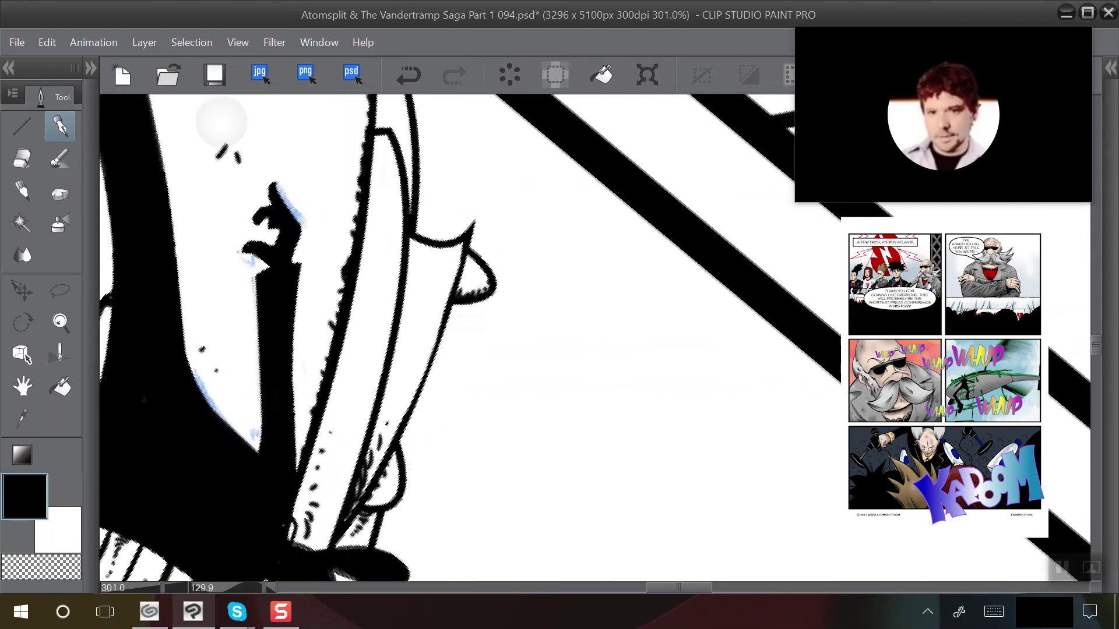
click(364, 361)
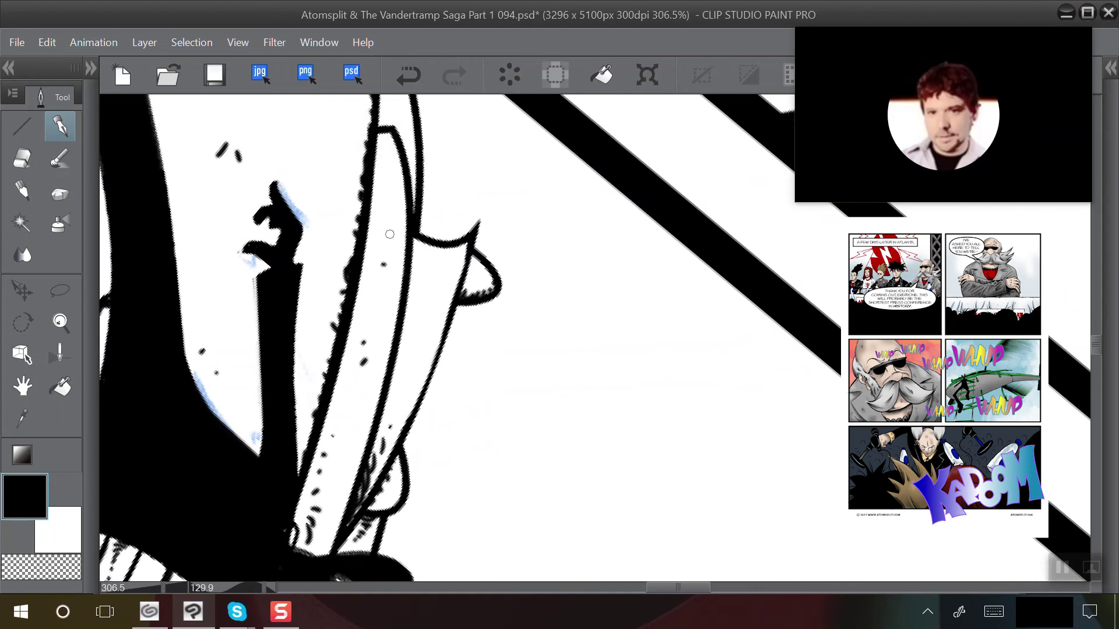
Thin the curved strip's outer contour line with the hard eraser
click(22, 157)
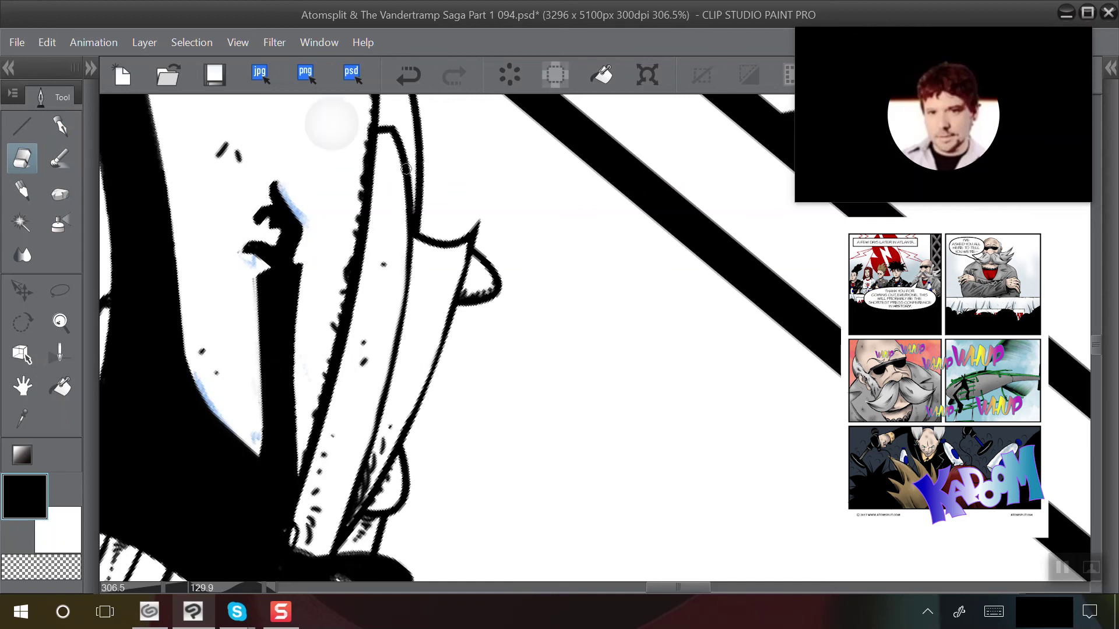
scroll(331, 123, down, 1)
drag(331, 124, 340, 223)
scroll(301, 285, up, 2)
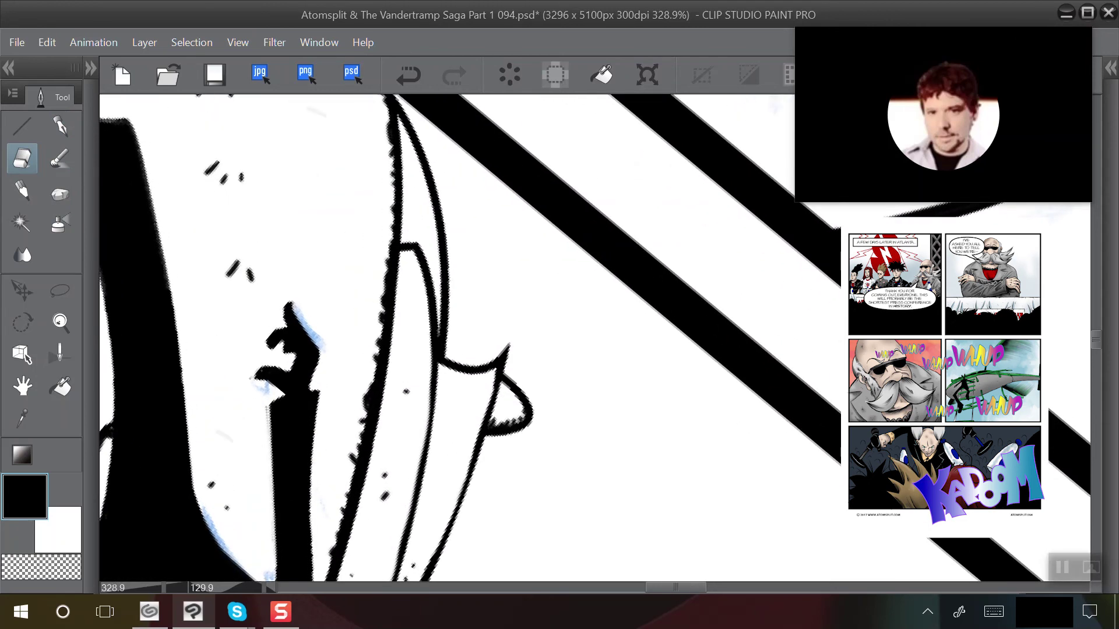
Hatch beneath the pointed ledge with the pen and add a row of specks trailing down the panel's inner edge
drag(466, 350, 332, 309)
click(60, 127)
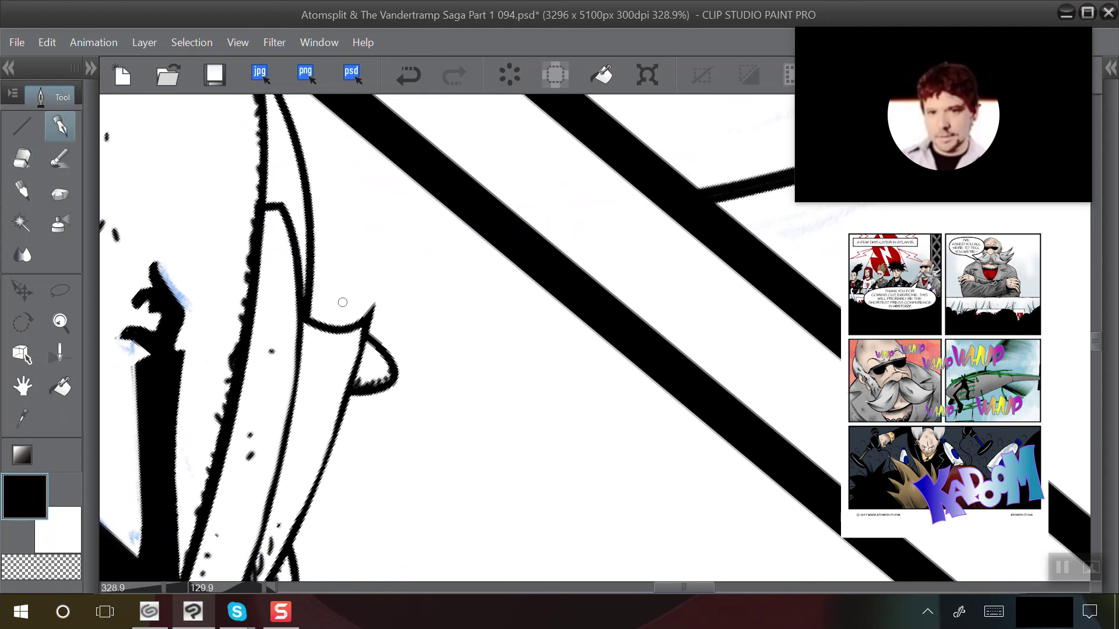
drag(346, 330, 314, 340)
drag(320, 356, 315, 351)
click(316, 364)
click(313, 387)
click(308, 418)
drag(304, 364, 374, 476)
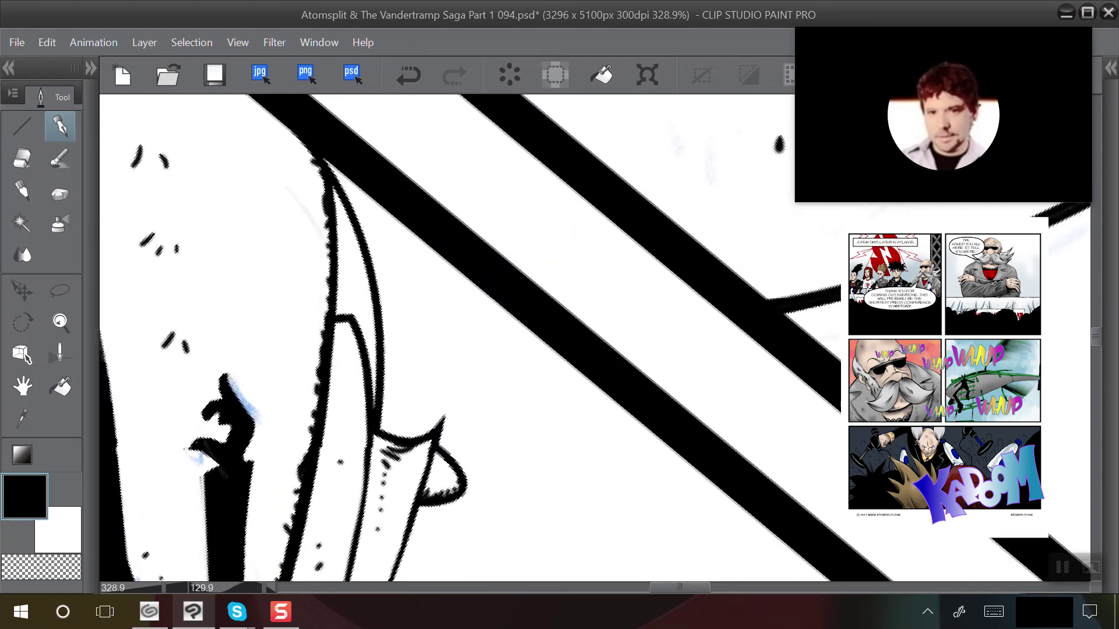
Ink a row of small specks with the pen down the narrow curved sliver above the strip, beside the hull's edge
drag(351, 319, 349, 300)
click(348, 281)
click(349, 296)
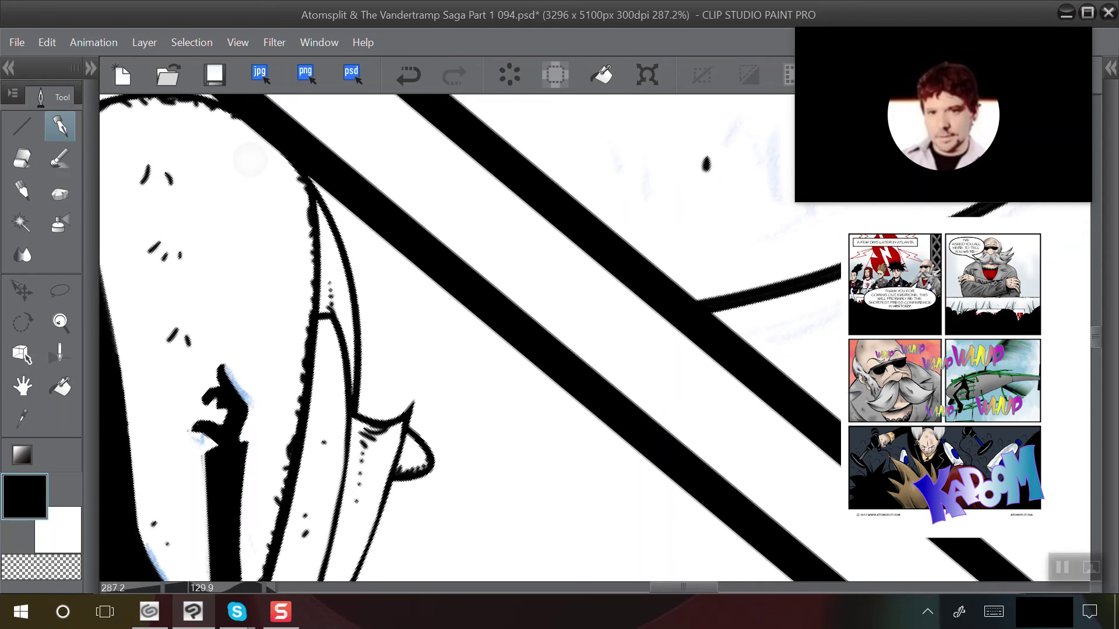
drag(250, 159, 354, 153)
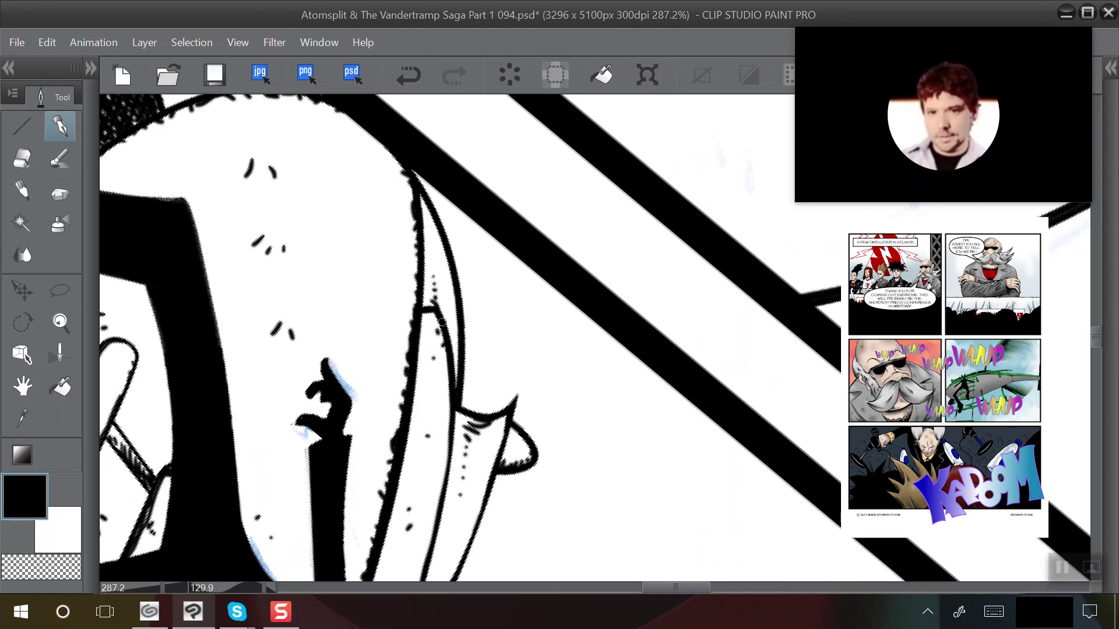
Examine the inked helicopter panel, from the silhouetted figure's arm to the whole fuselage, skids and tail
scroll(379, 163, down, 2)
drag(379, 321, 393, 216)
drag(481, 274, 477, 216)
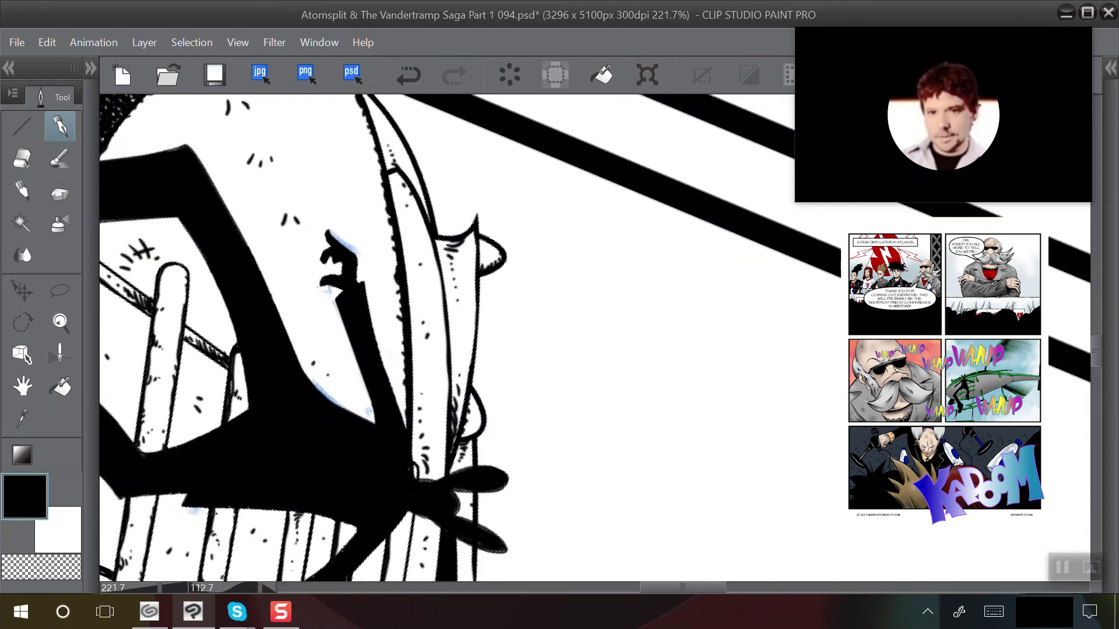
drag(434, 394, 290, 120)
scroll(407, 367, down, 5)
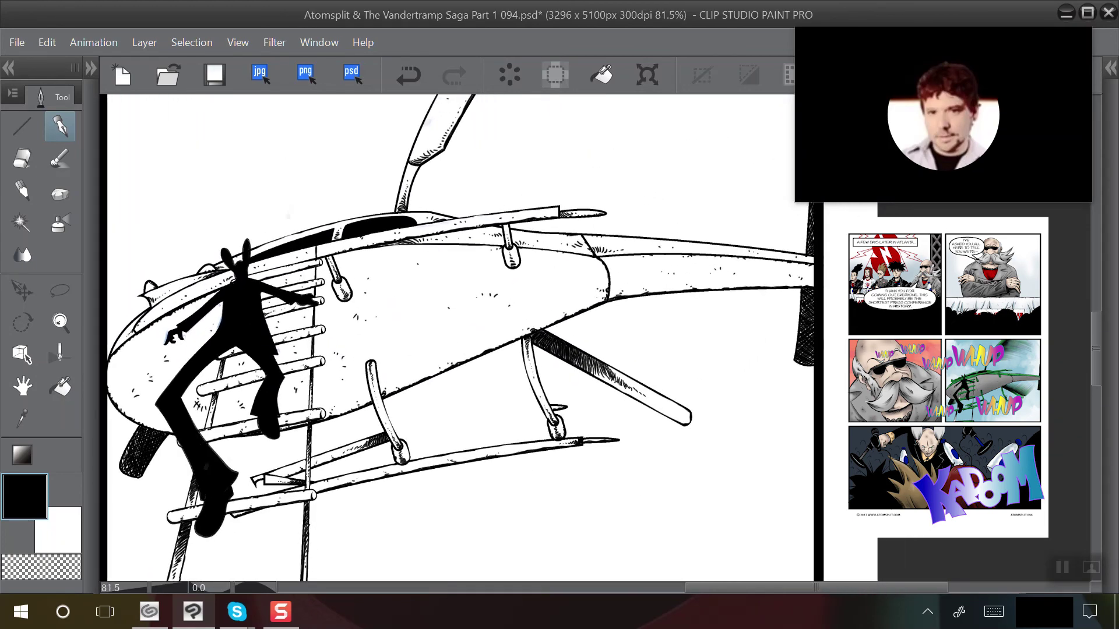
scroll(279, 145, up, 1)
scroll(280, 145, down, 2)
scroll(273, 157, up, 2)
scroll(282, 144, down, 3)
scroll(469, 338, down, 2)
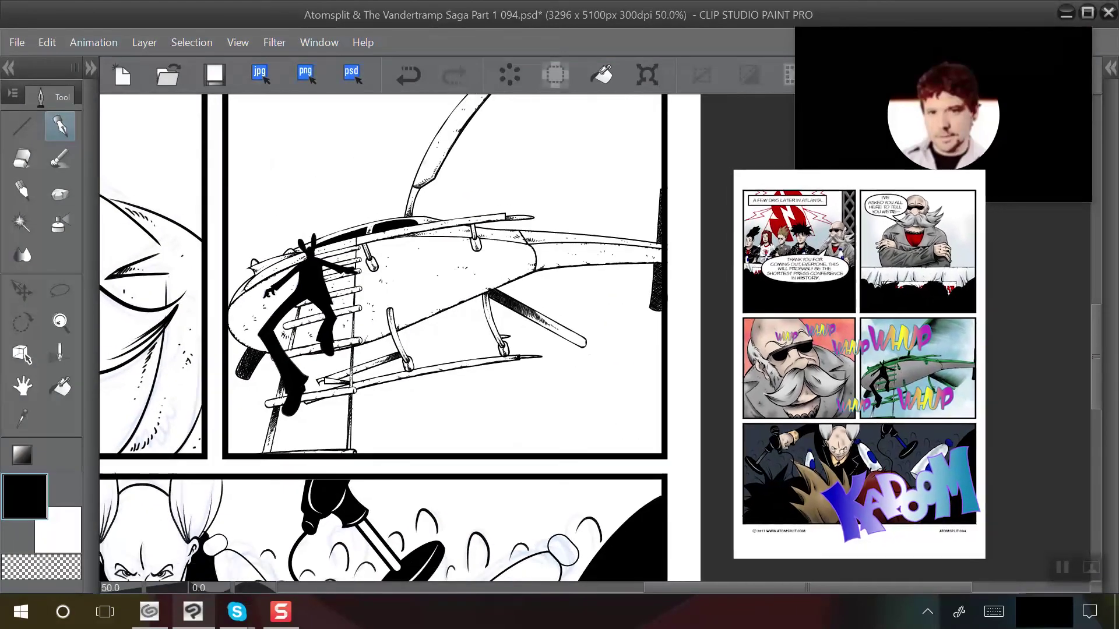
Go to the raised microphone in the bottom crowd panel and switch to the eraser
drag(326, 408, 444, 201)
drag(302, 396, 392, 261)
scroll(303, 303, up, 2)
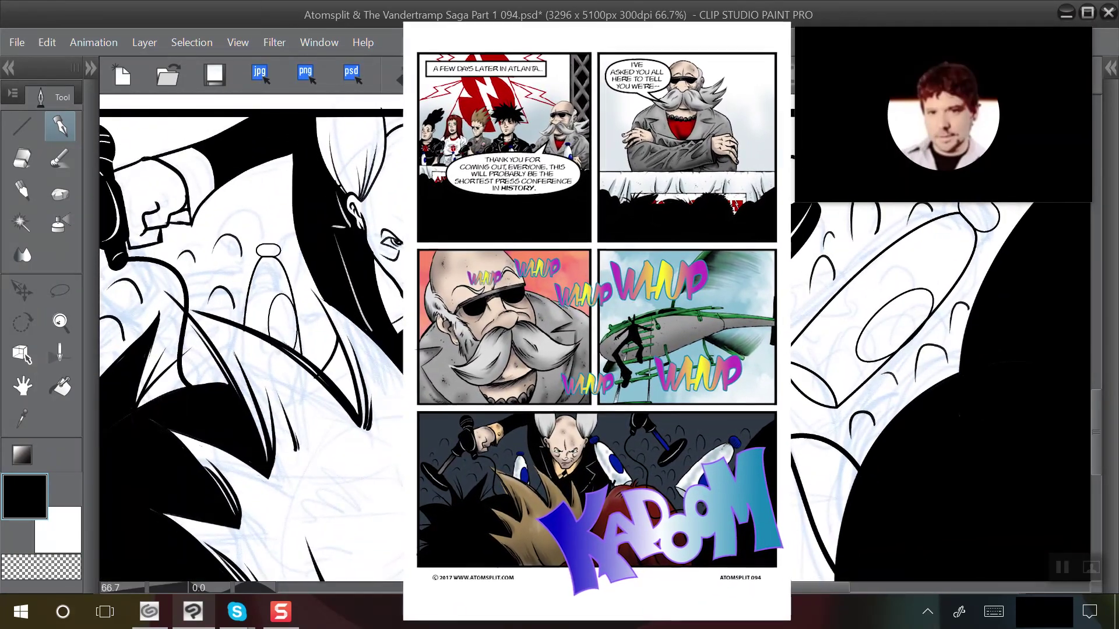
drag(262, 326, 402, 329)
scroll(303, 303, up, 2)
drag(279, 280, 314, 389)
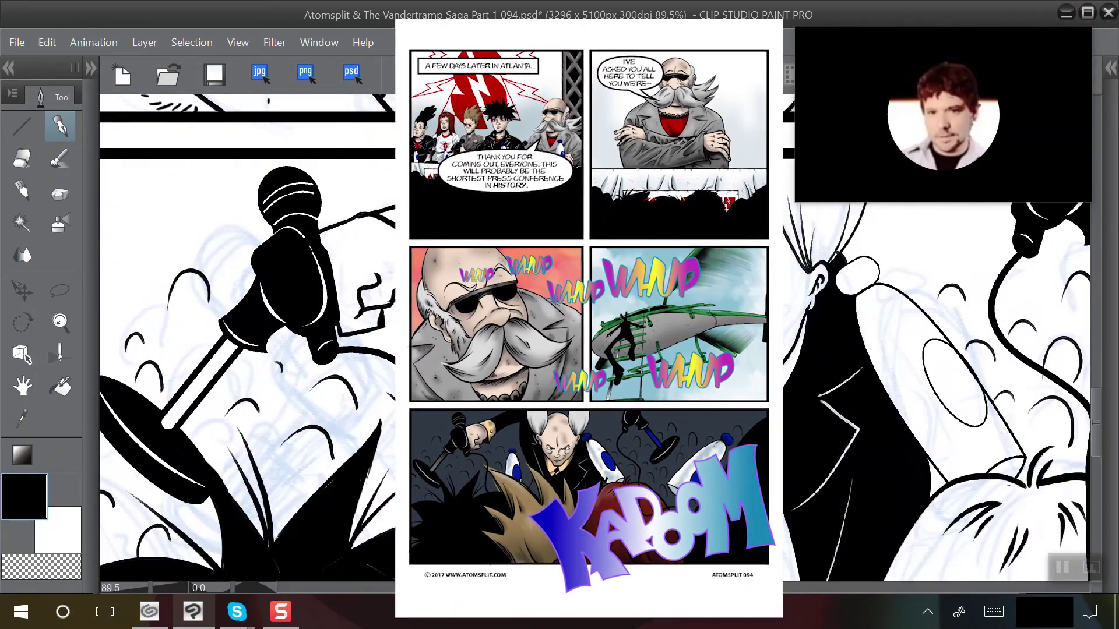
scroll(280, 350, down, 1)
scroll(244, 338, up, 3)
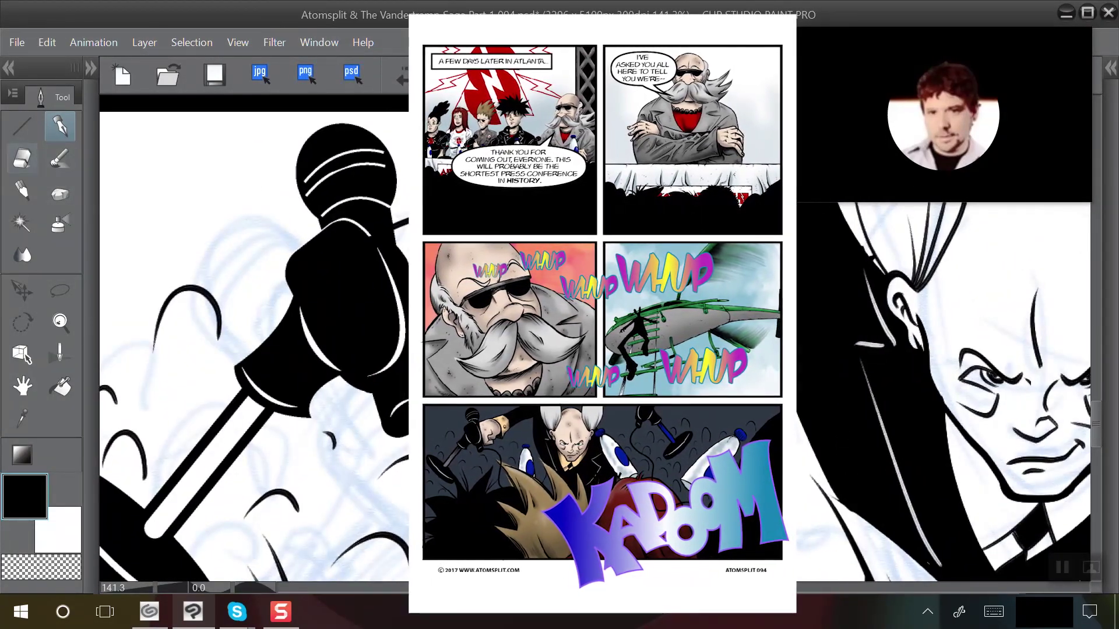
key(e)
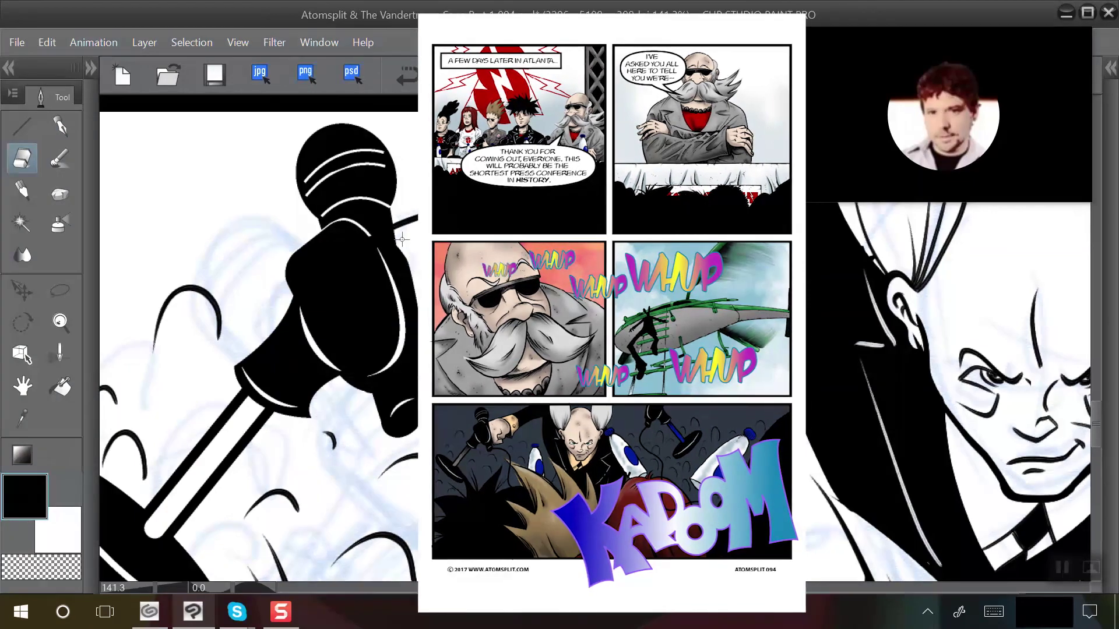